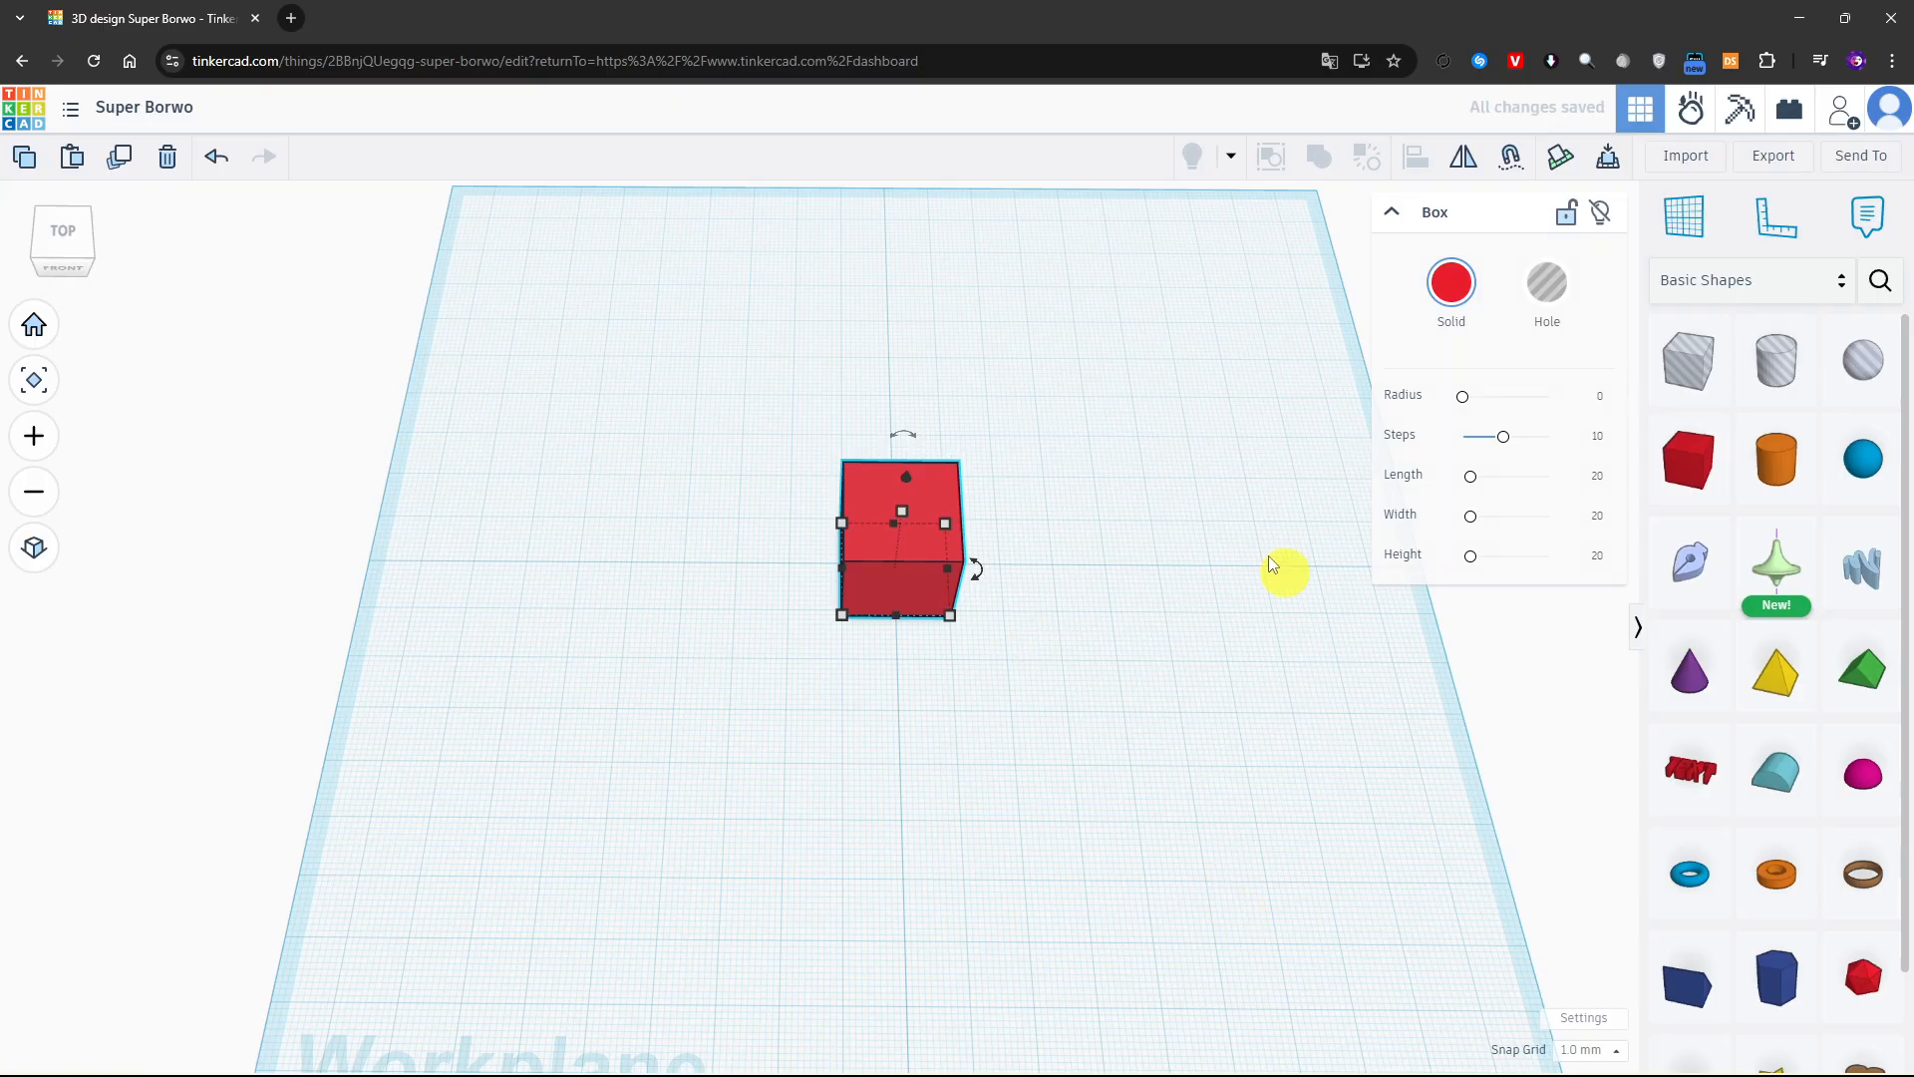
Flatten the red box into a thin plate and stretch it lengthwise at both ends
right_click_drag(1282, 568, 1120, 628)
middle_click_drag(1119, 539, 1187, 699)
right_click_drag(1187, 699, 1146, 586)
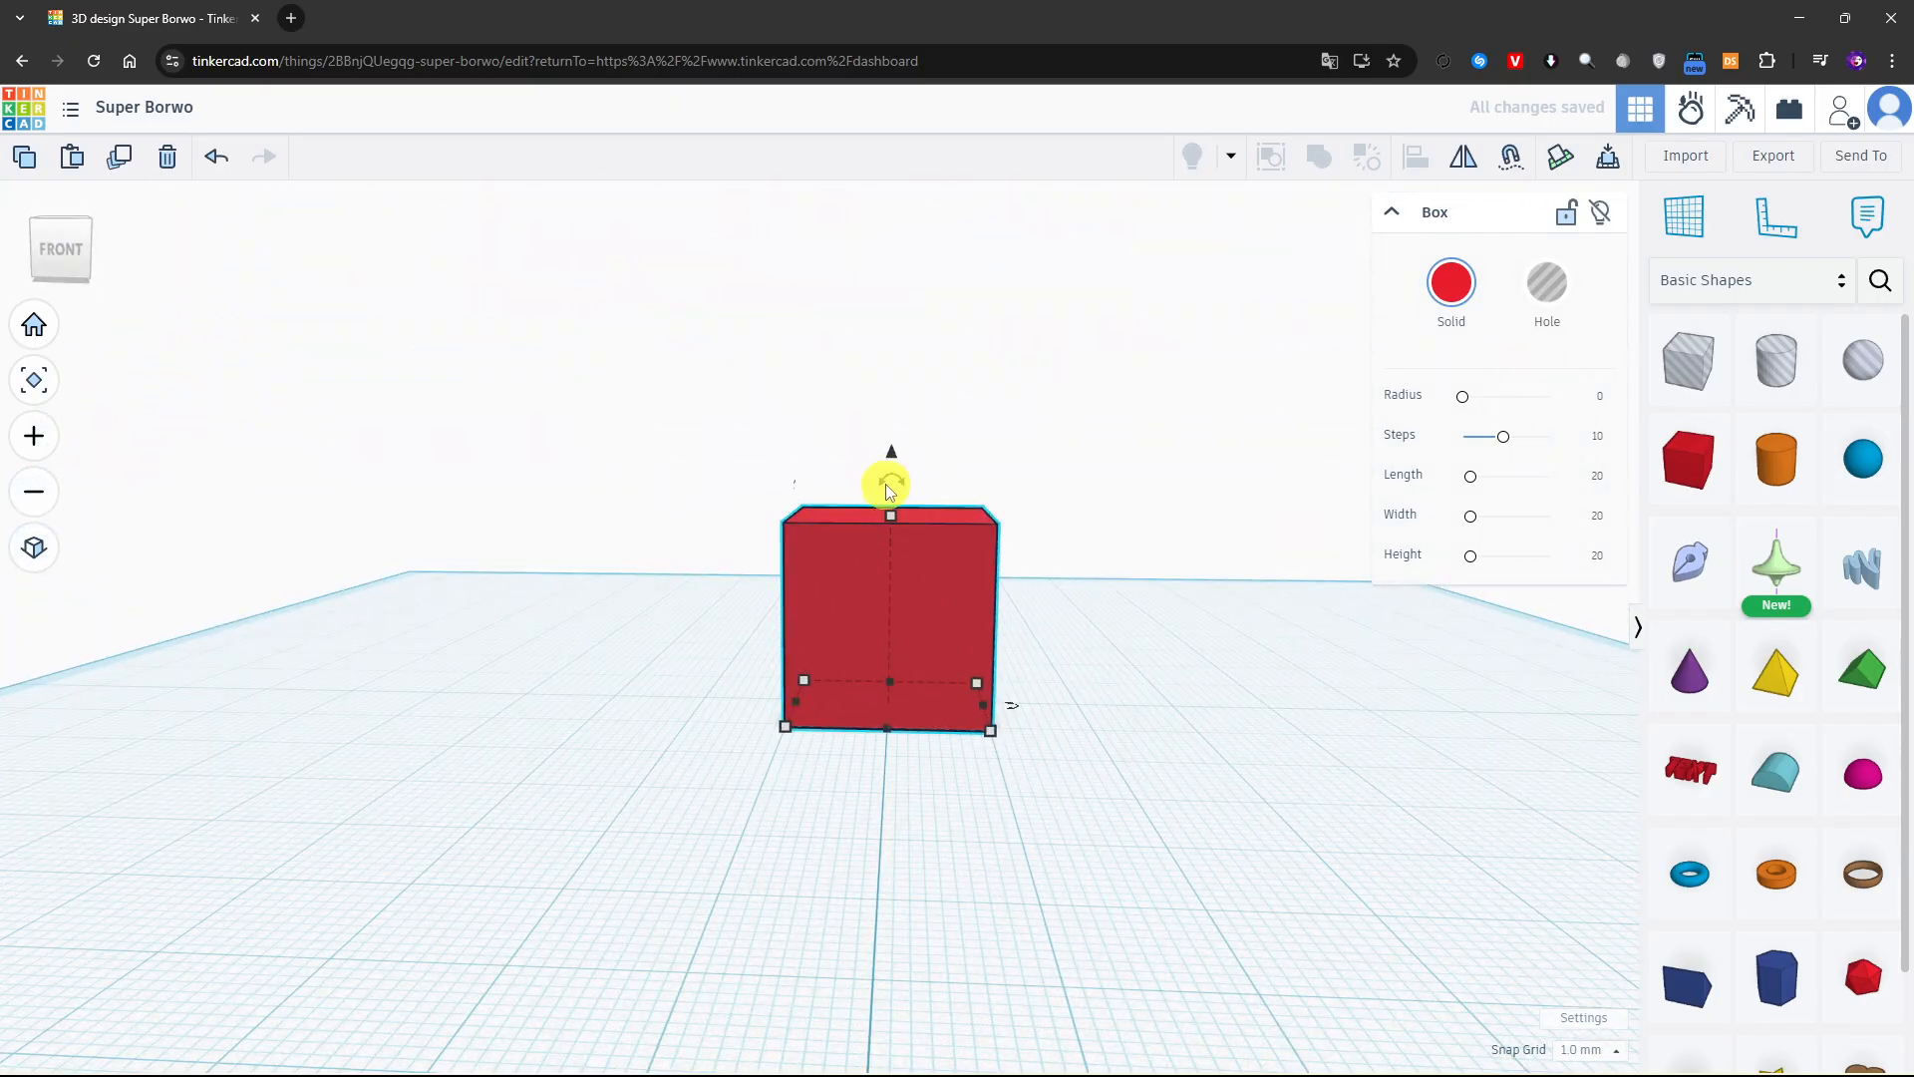
left_click_drag(891, 451, 905, 678)
right_click_drag(1177, 680, 1177, 728)
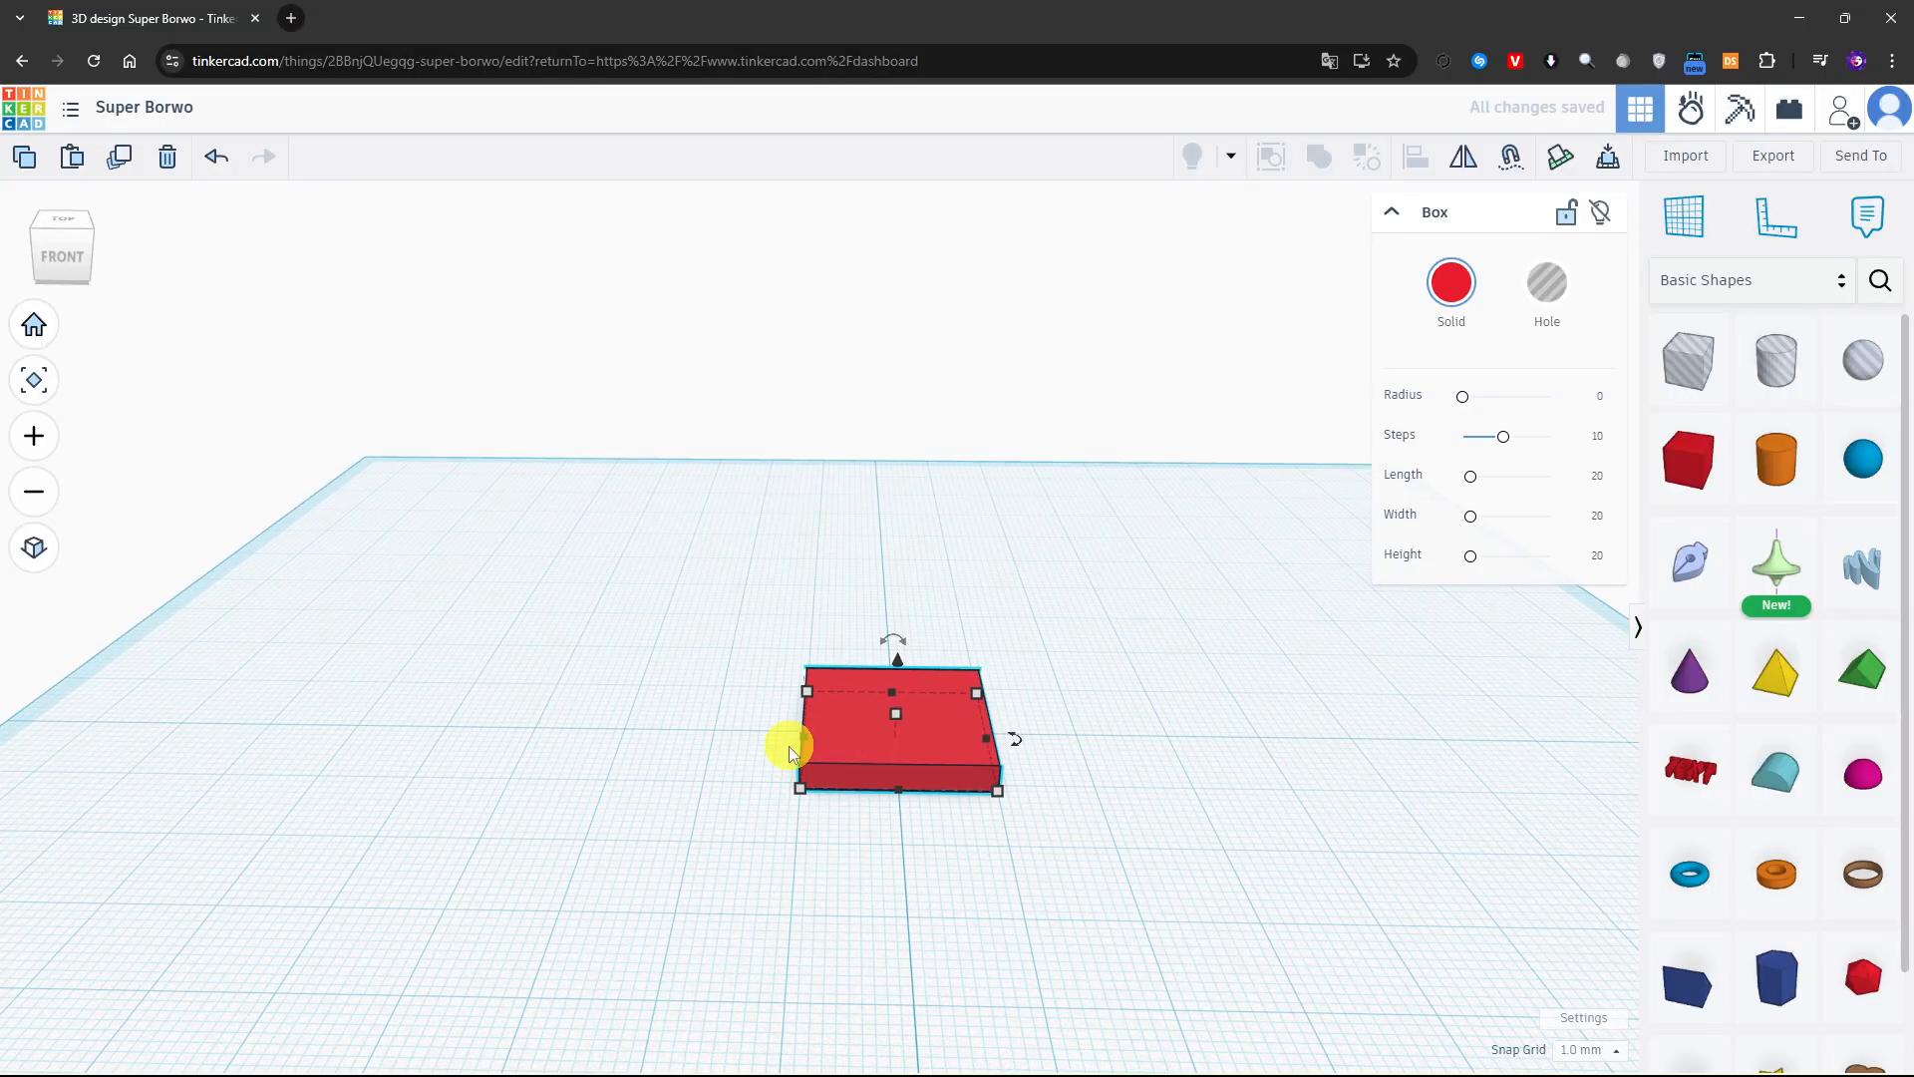
left_click_drag(797, 787, 537, 795)
left_click_drag(1003, 808, 1252, 828)
Set the plate's Width parameter to 25
right_click_drag(1382, 692, 1193, 784)
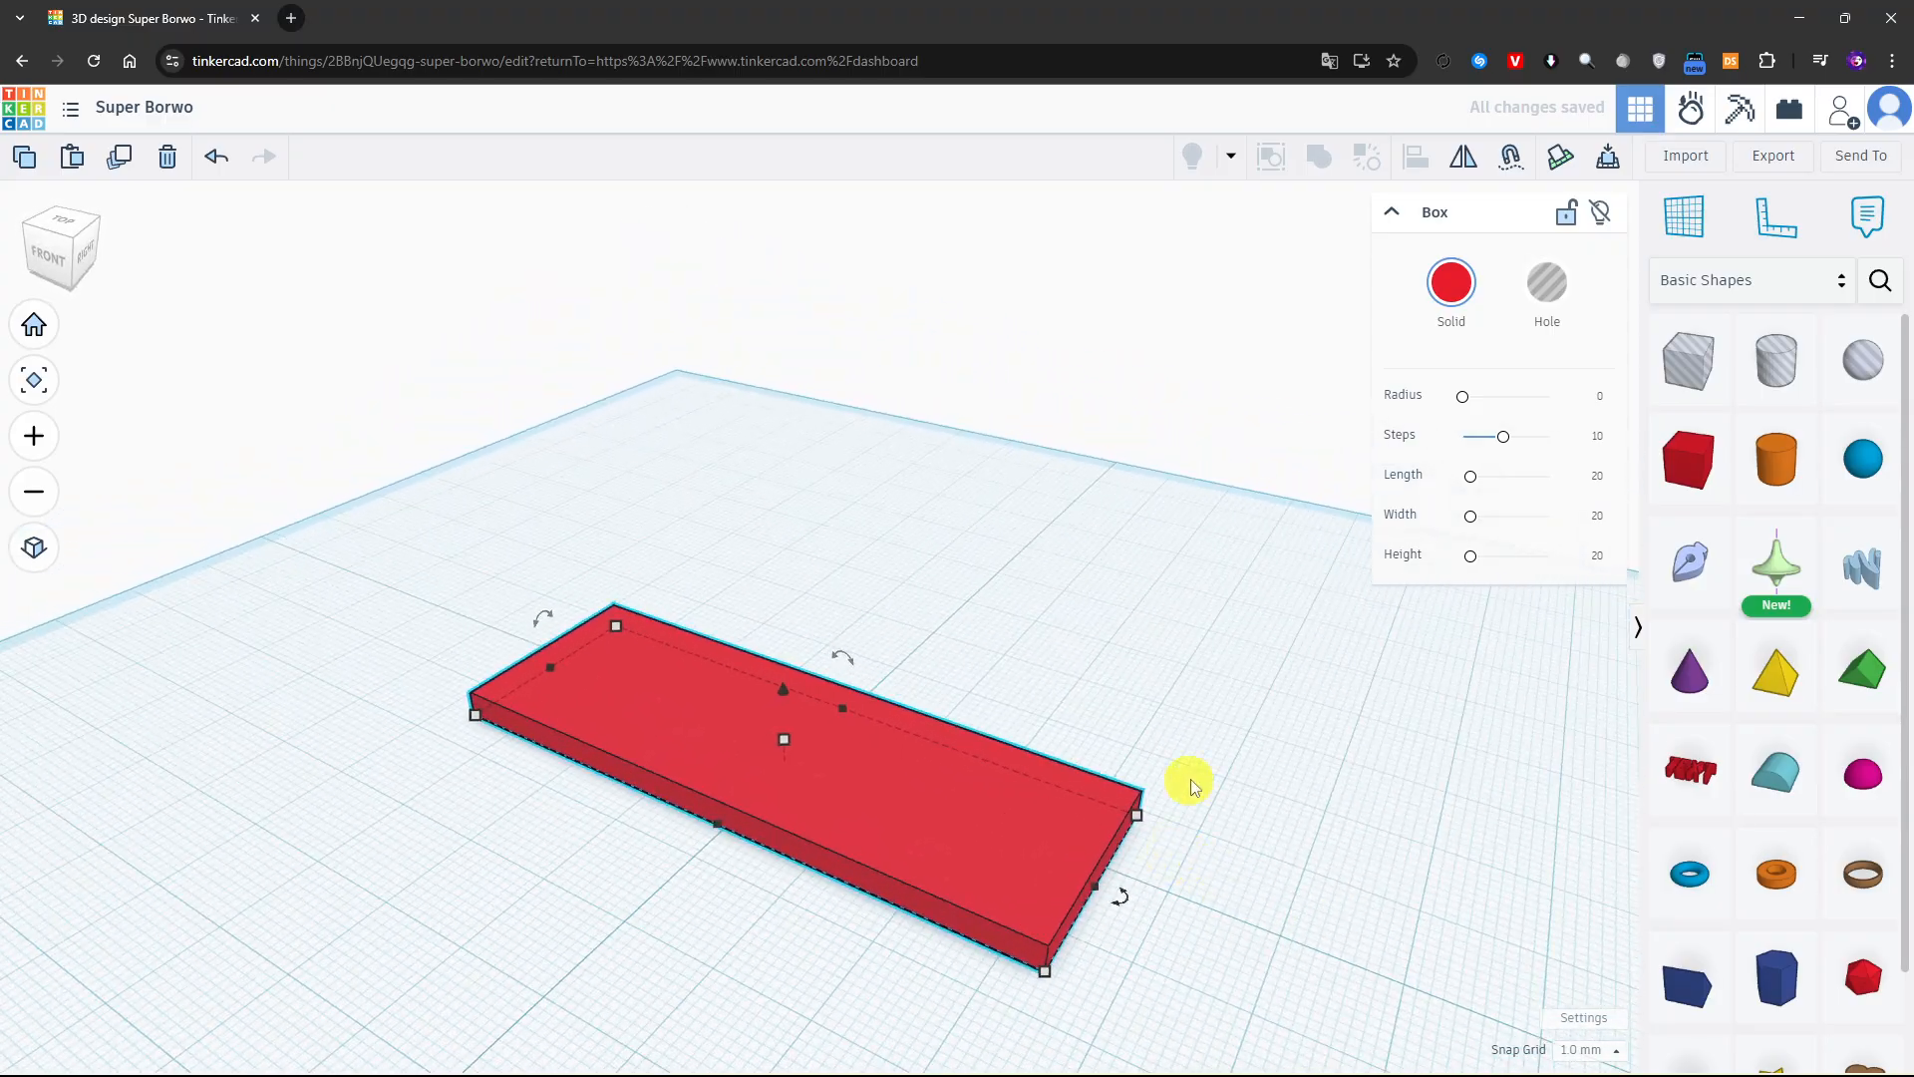
left_click_drag(1473, 528, 1470, 518)
left_click(1588, 516)
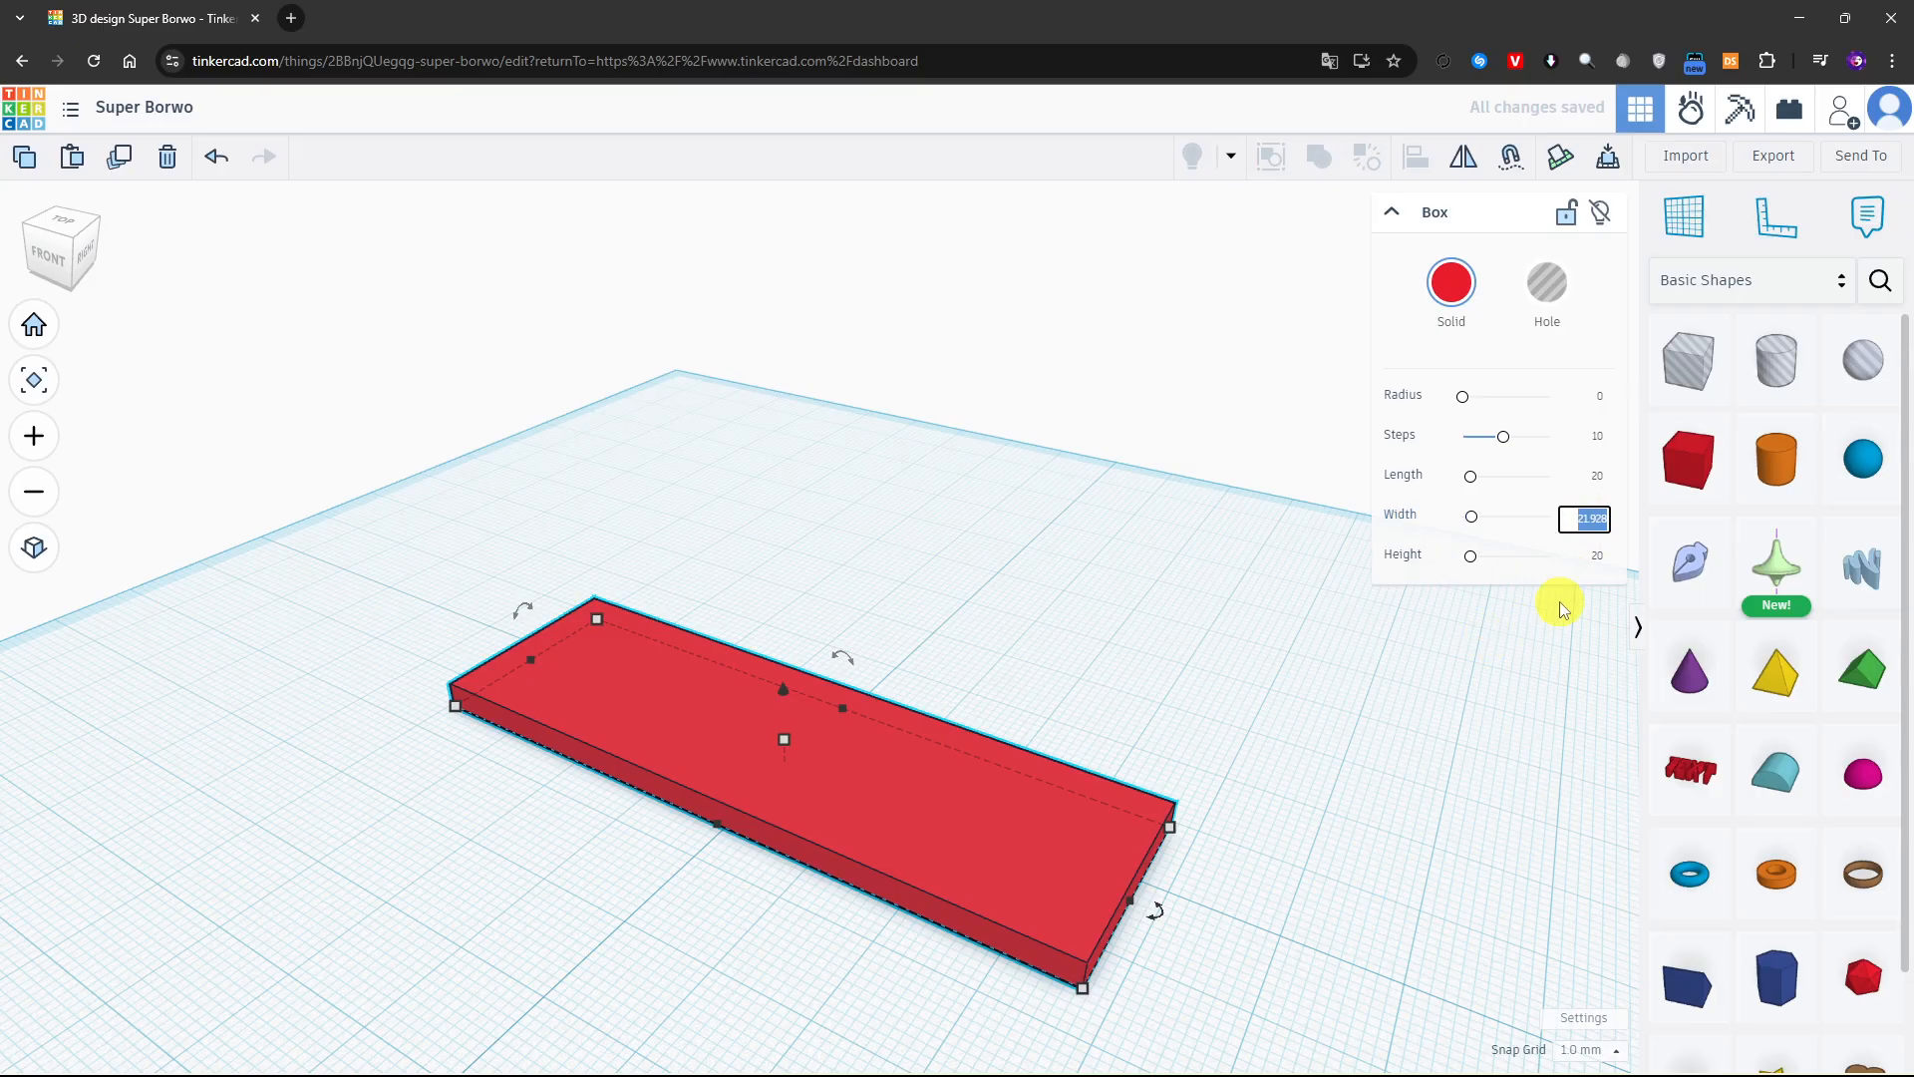
type("25")
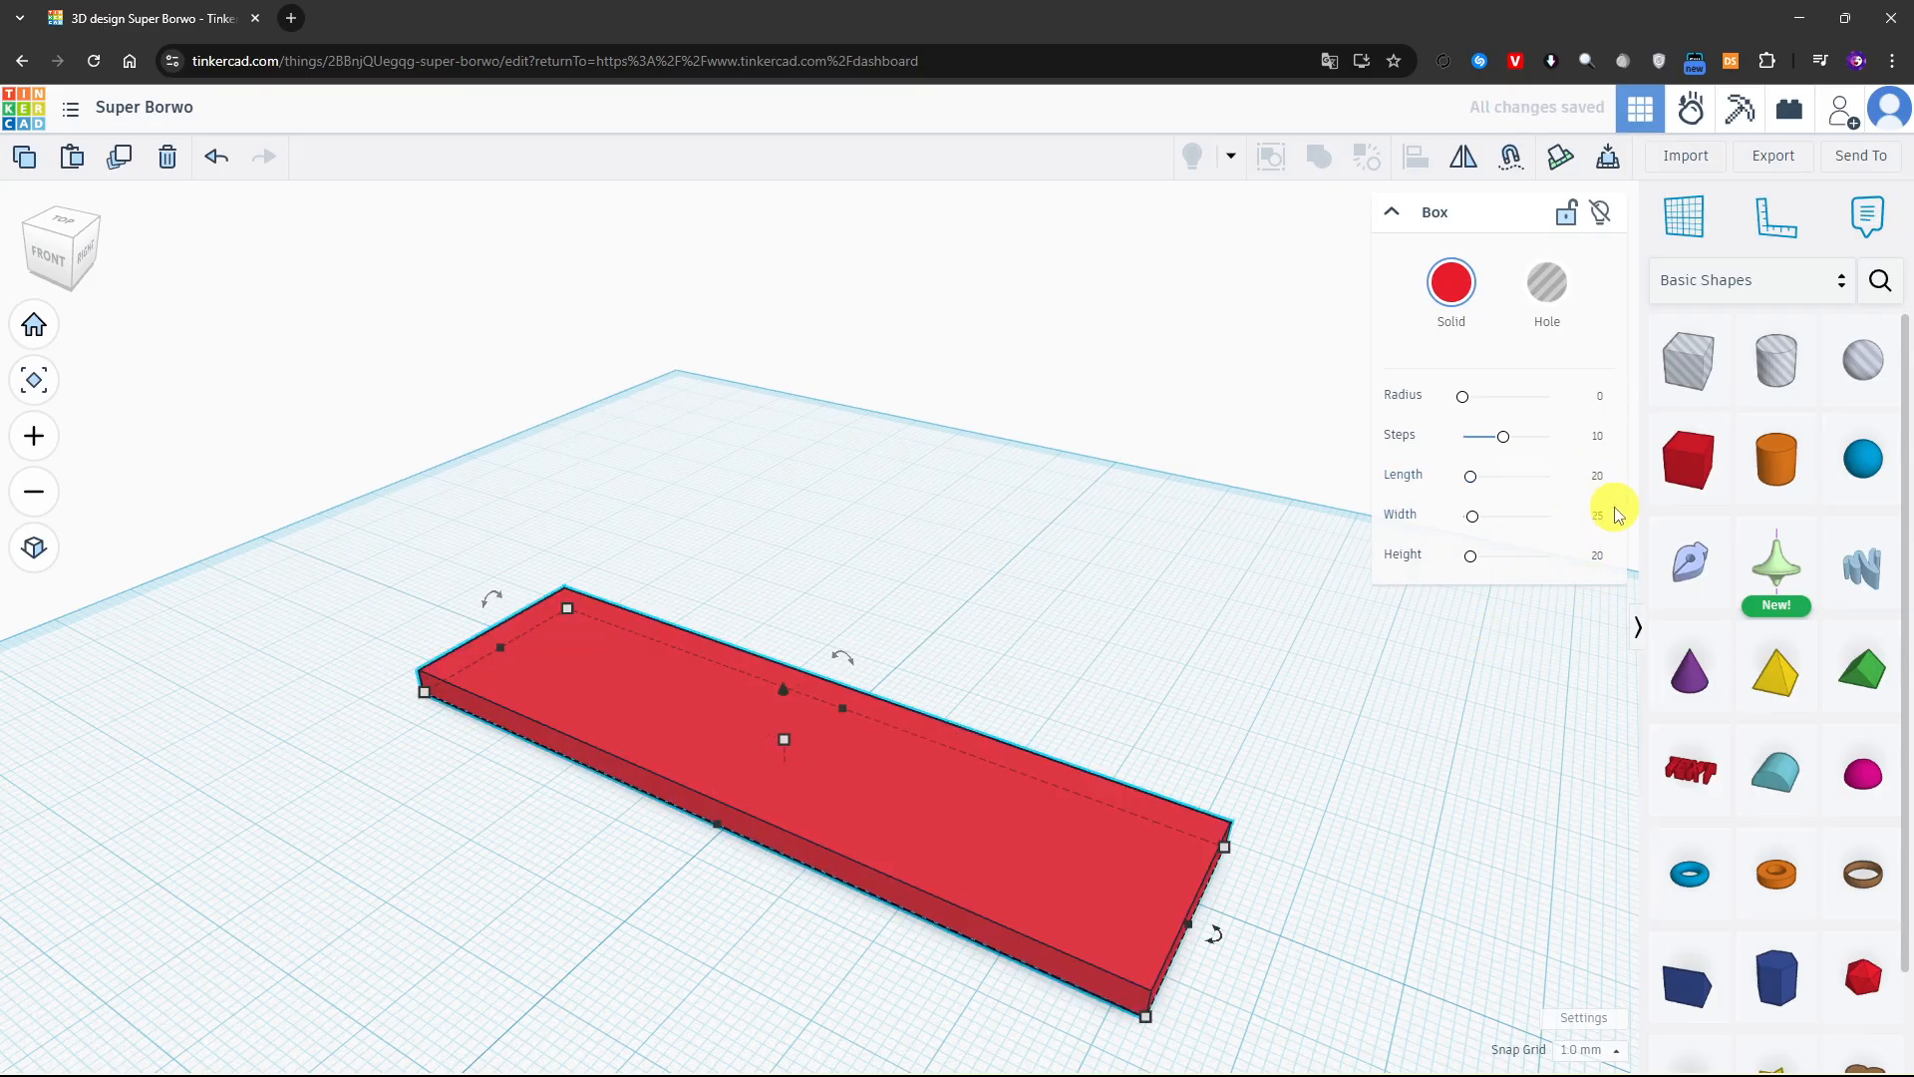
Round the plate's corners with a Radius of about 2.6
right_click_drag(1175, 750, 1366, 738)
left_click_drag(1457, 399, 1472, 399)
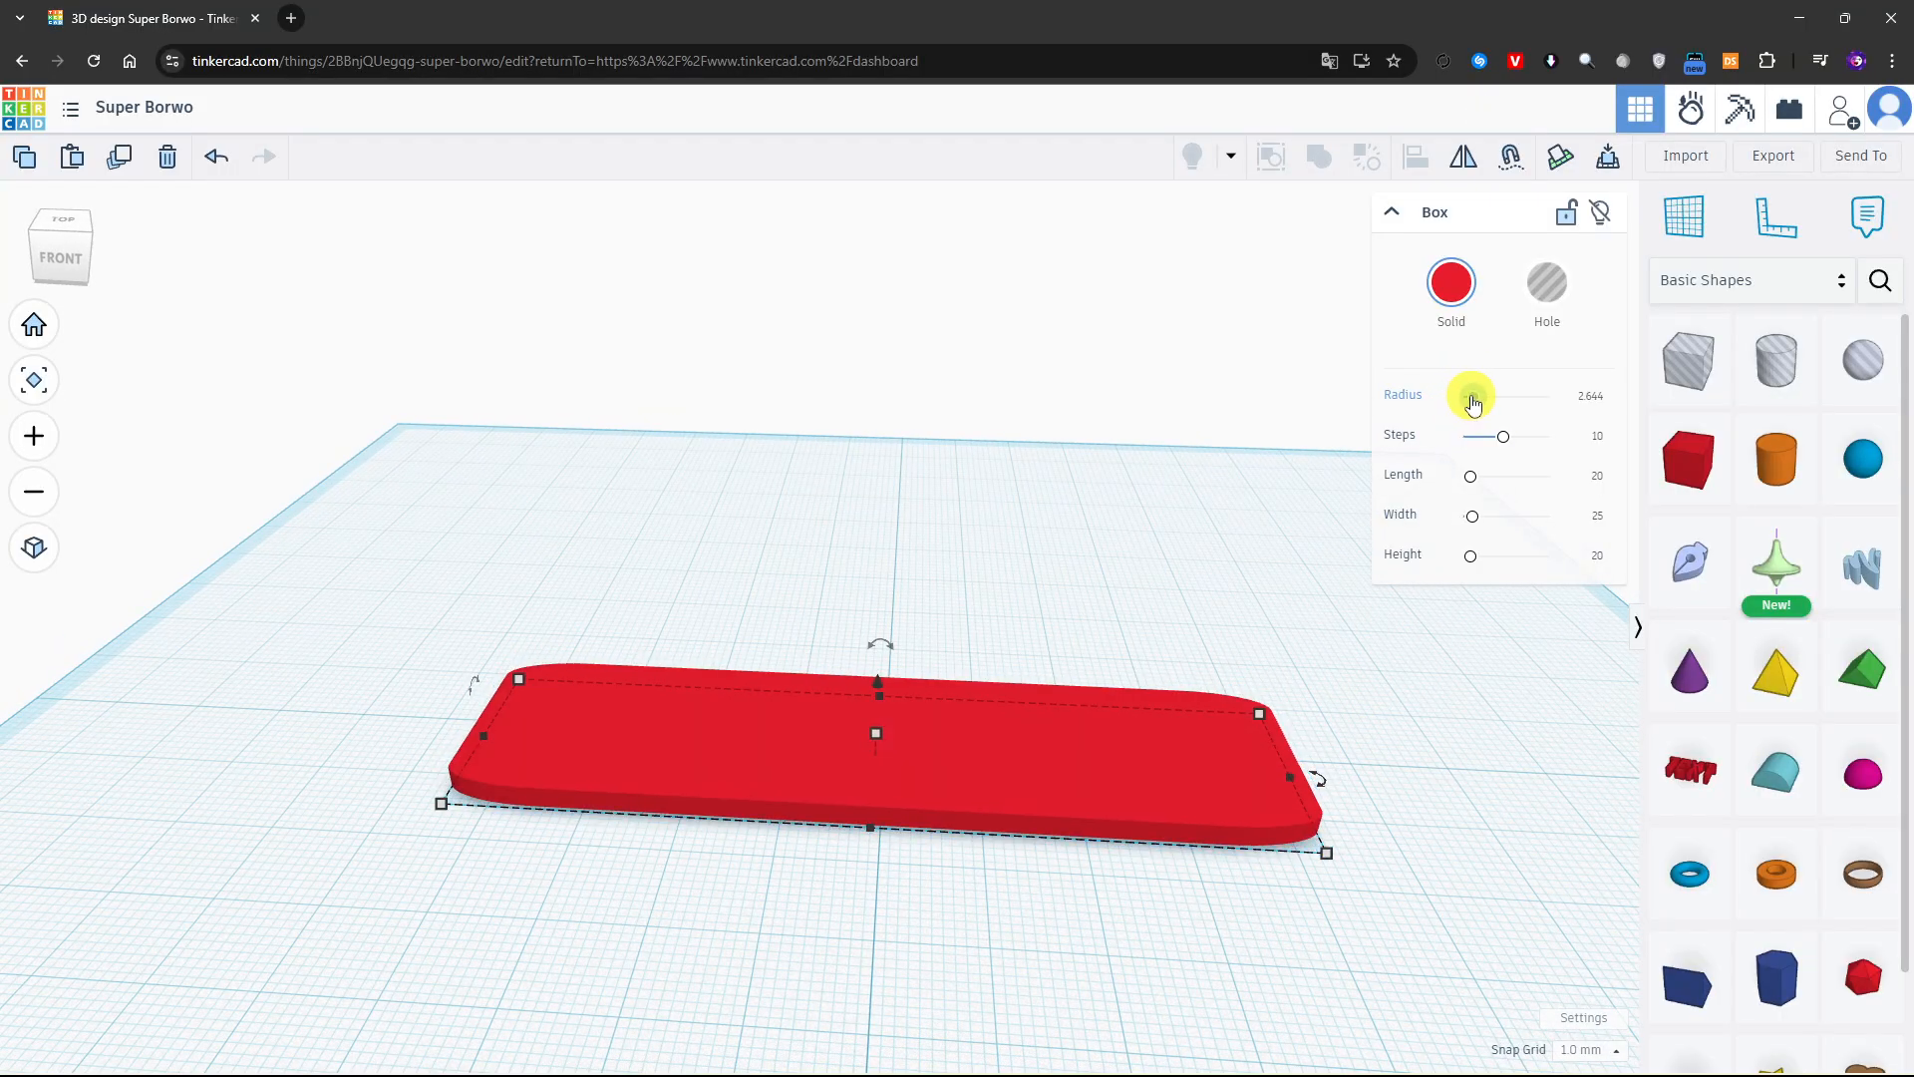
right_click_drag(1366, 418, 1269, 529)
left_click(1426, 717)
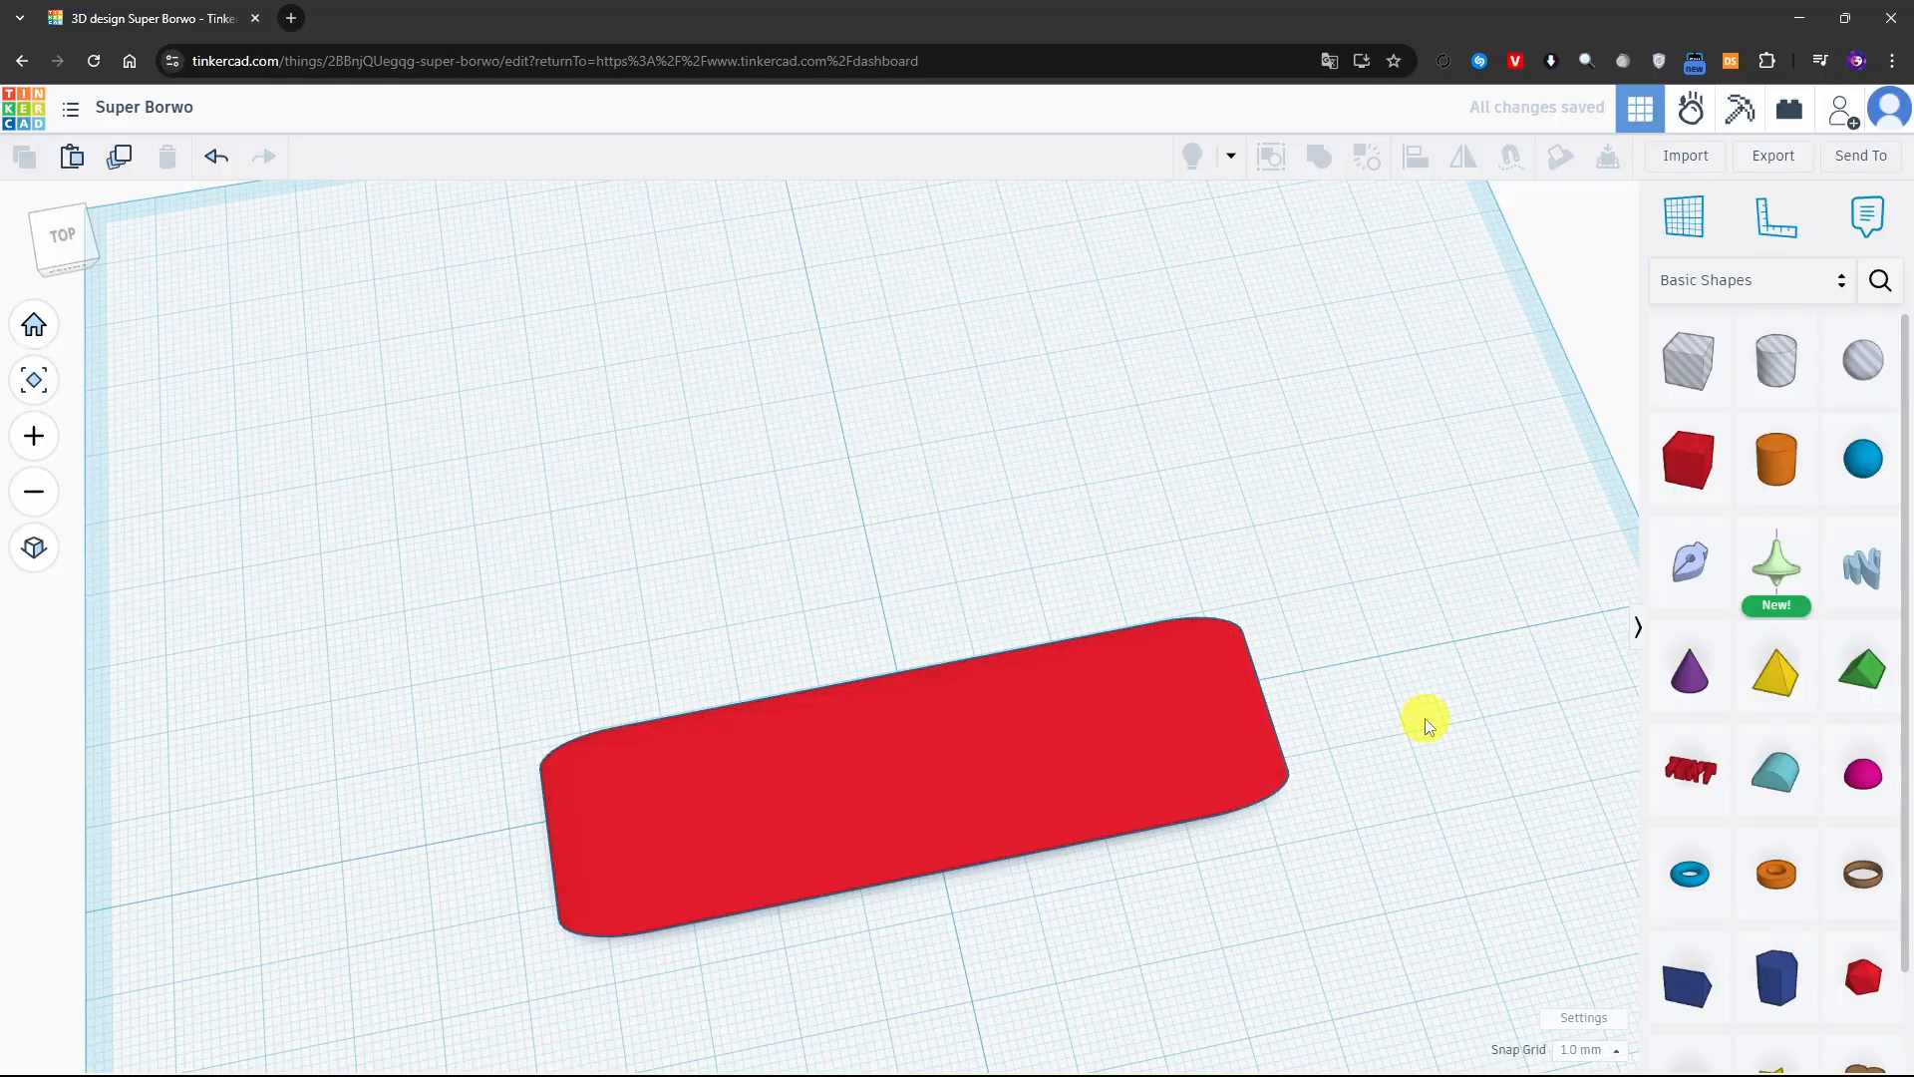
Place a box hole on top of the plate near its left end, within the plate's width
right_click_drag(908, 945, 1507, 547)
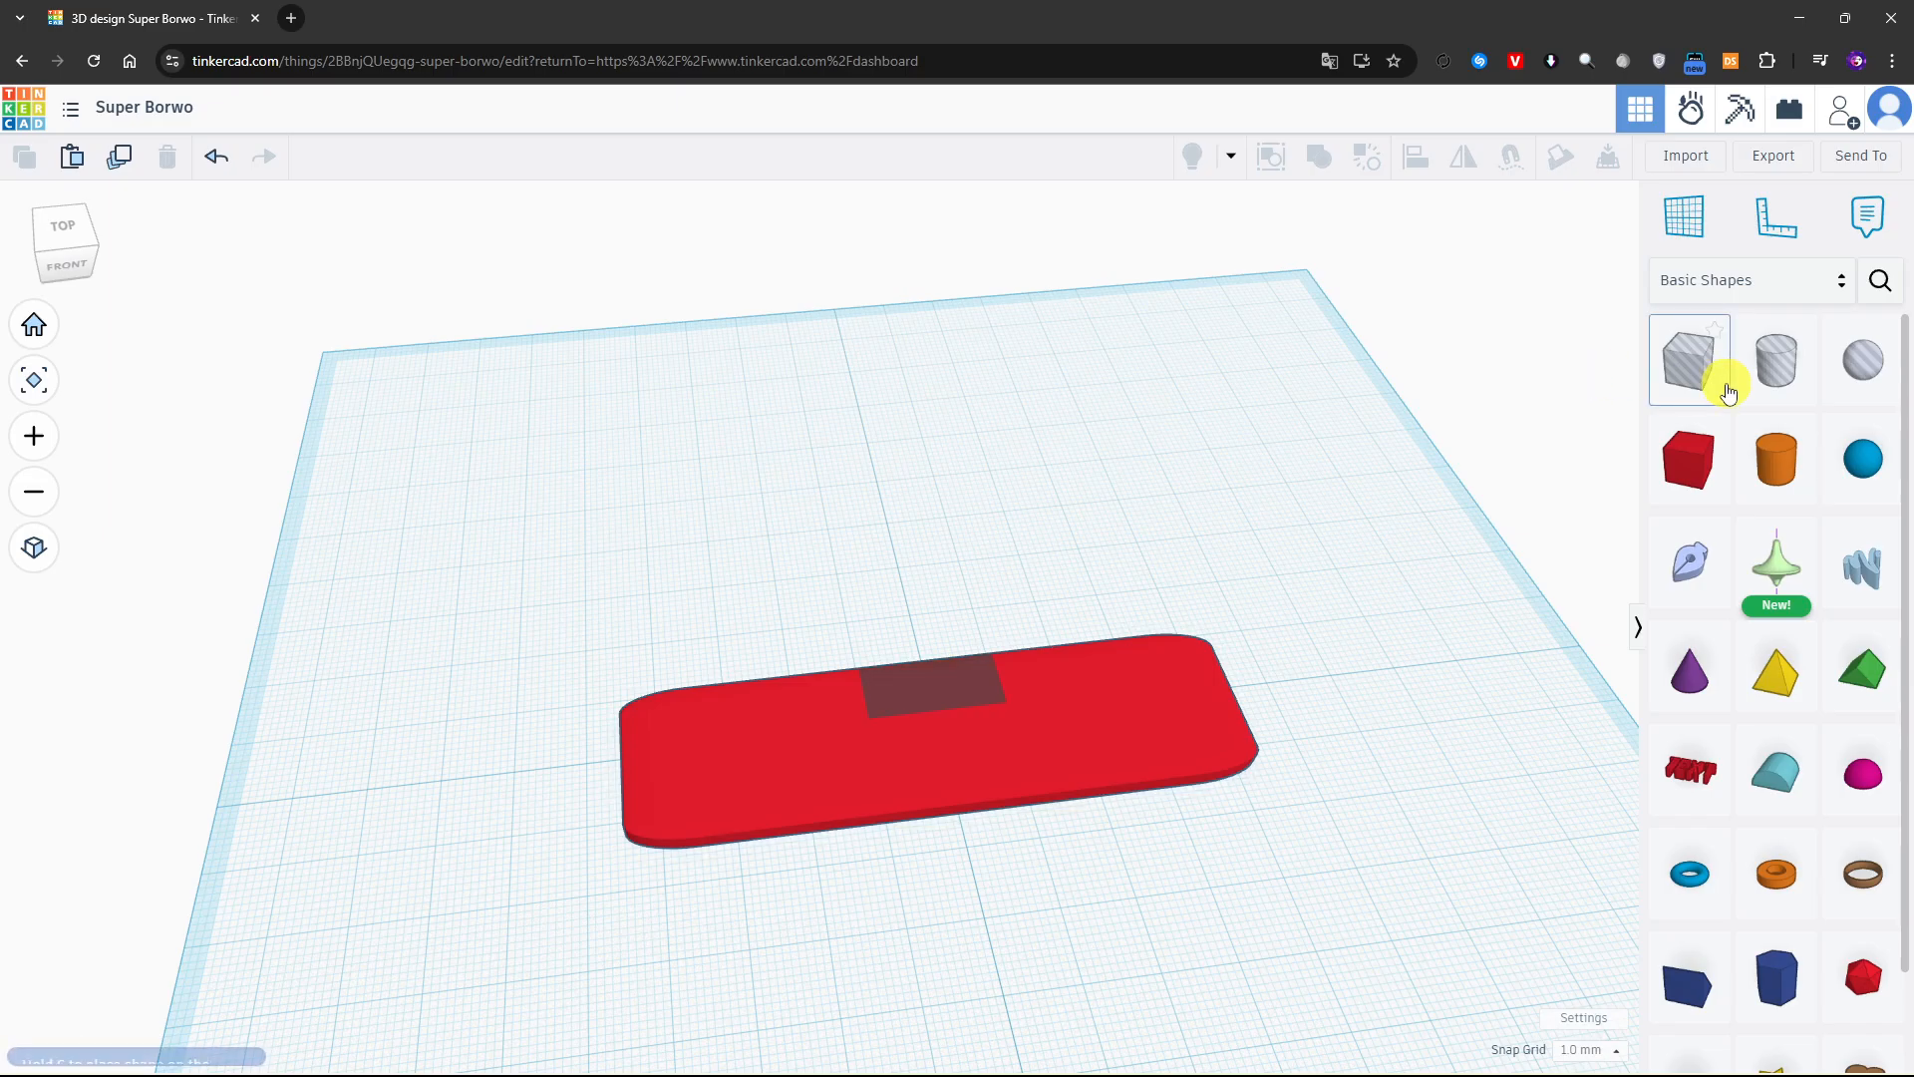
left_click_drag(1723, 376, 763, 746)
scroll(748, 768, "up", 2)
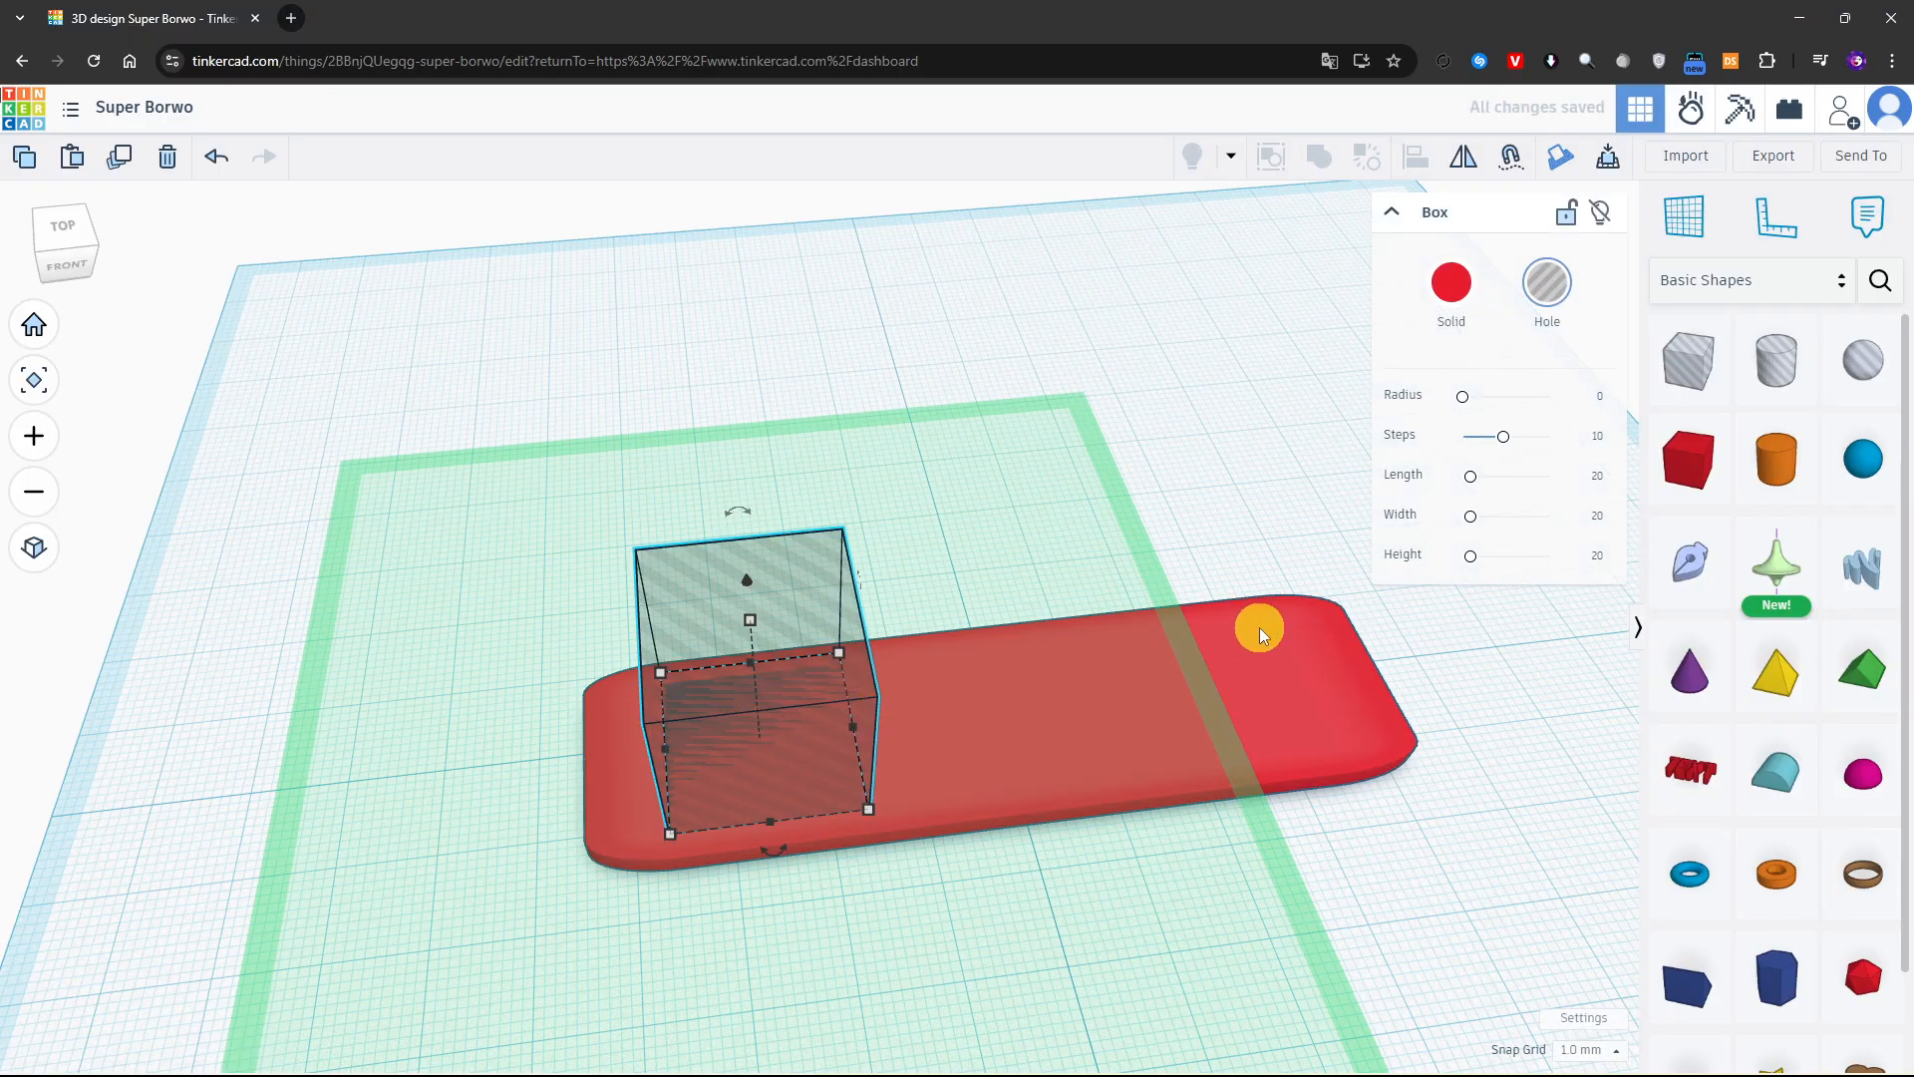
right_click_drag(1260, 628, 841, 611)
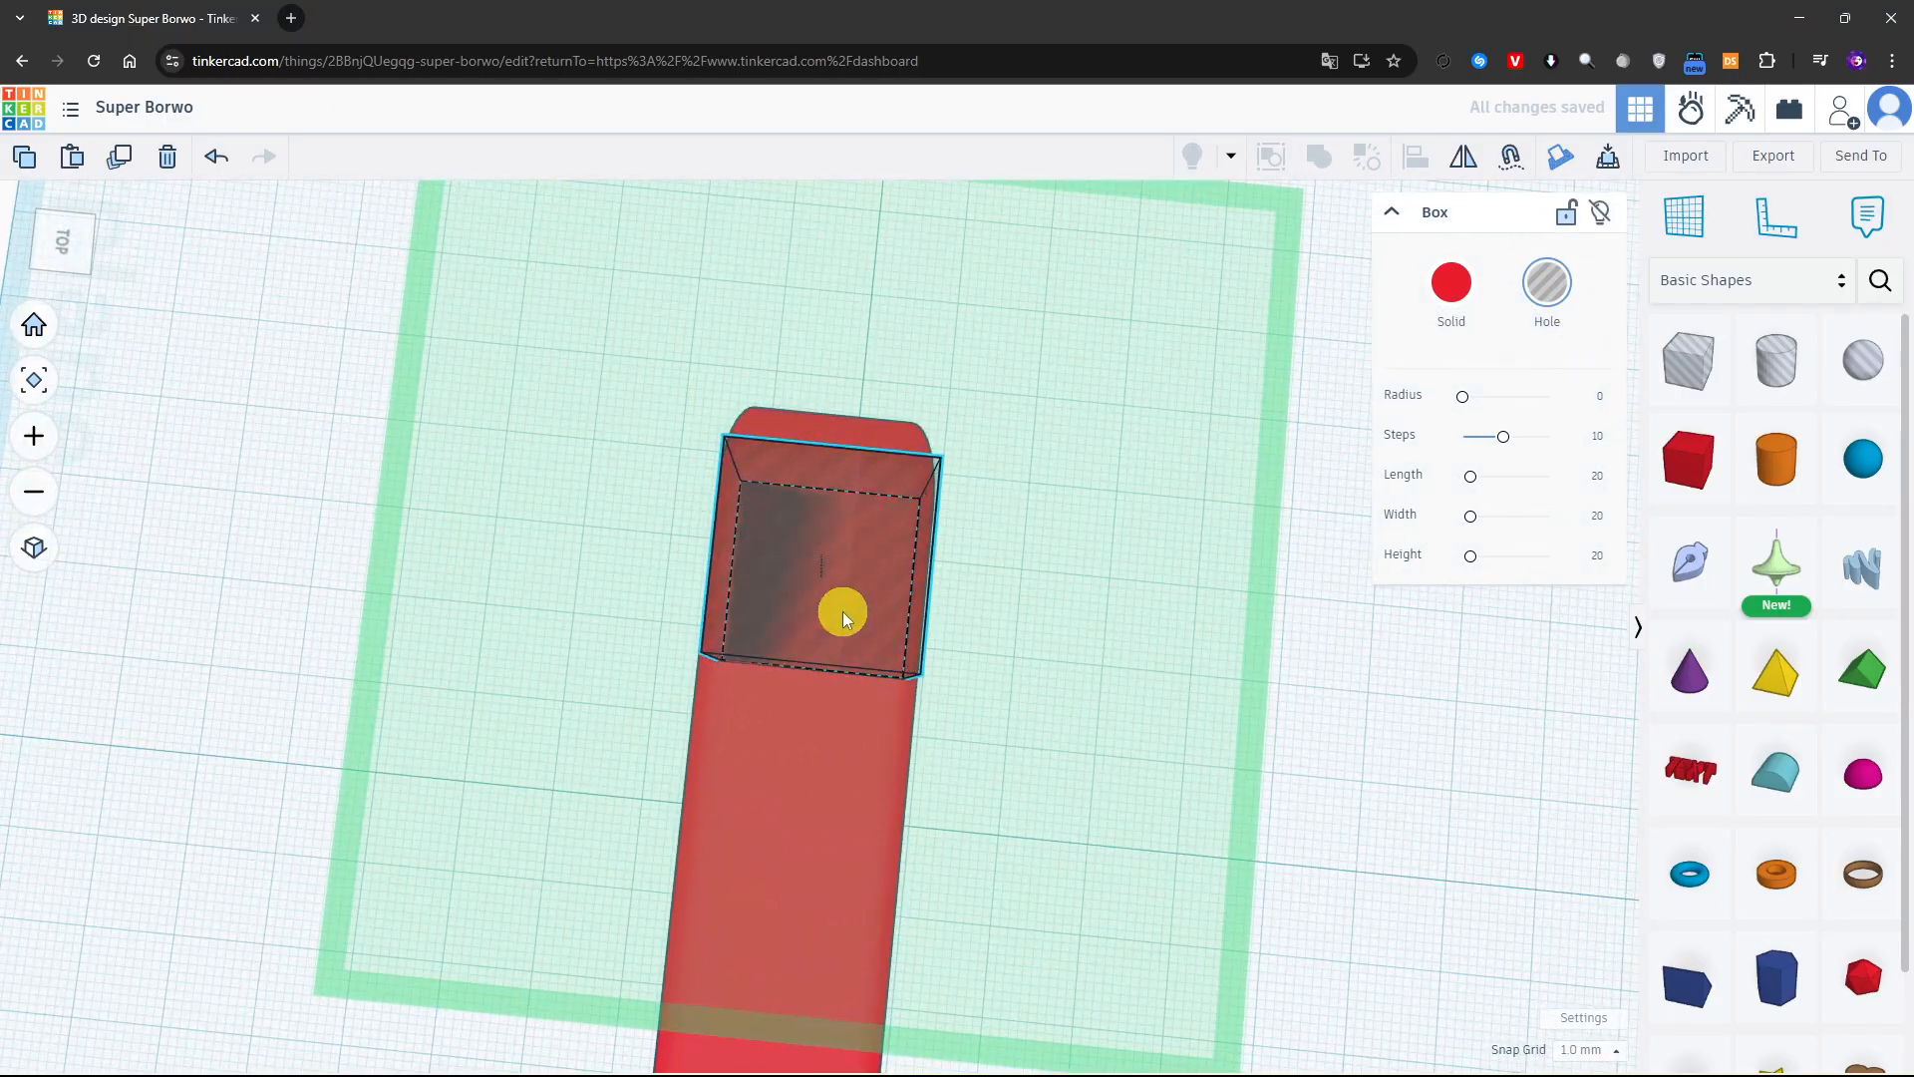
left_click_drag(842, 611, 833, 608)
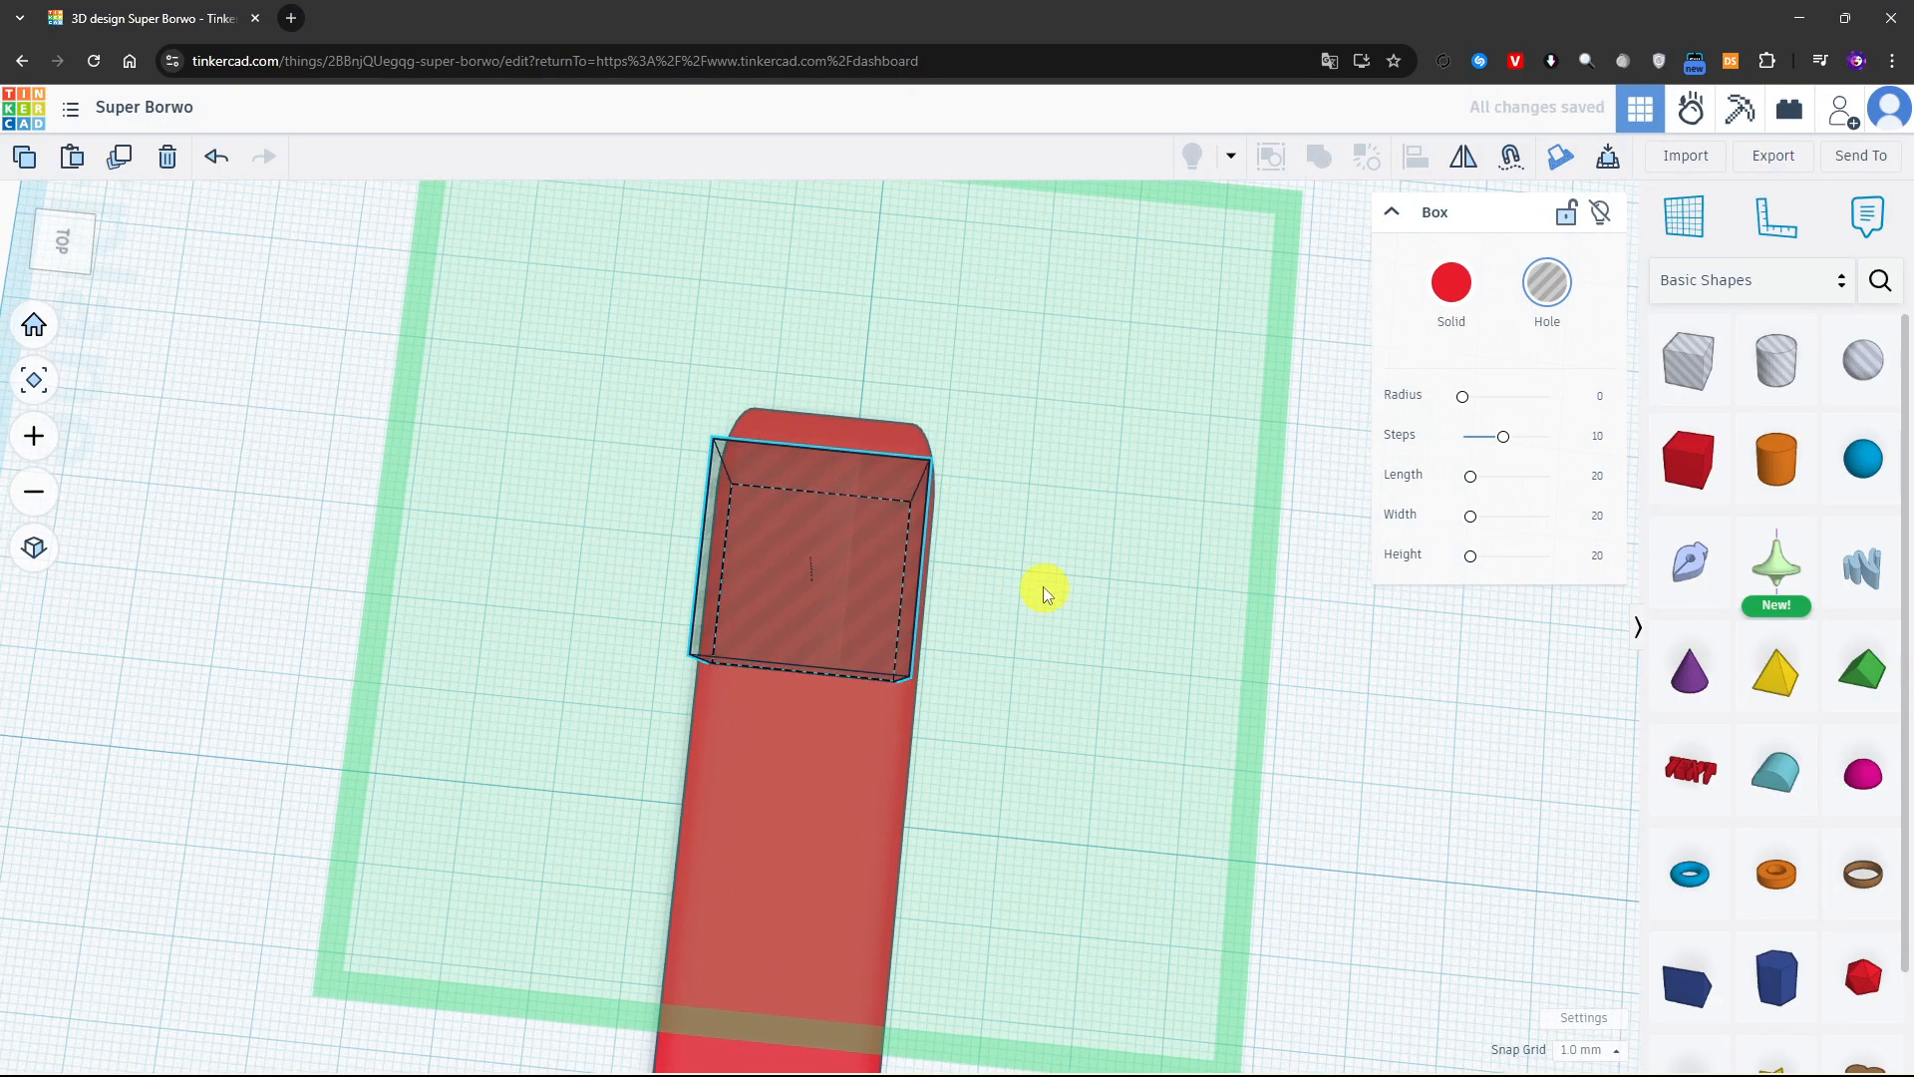
Narrow the box hole to 15 mm across the plate and reduce its height to a shallow block
right_click_drag(1038, 585, 851, 634)
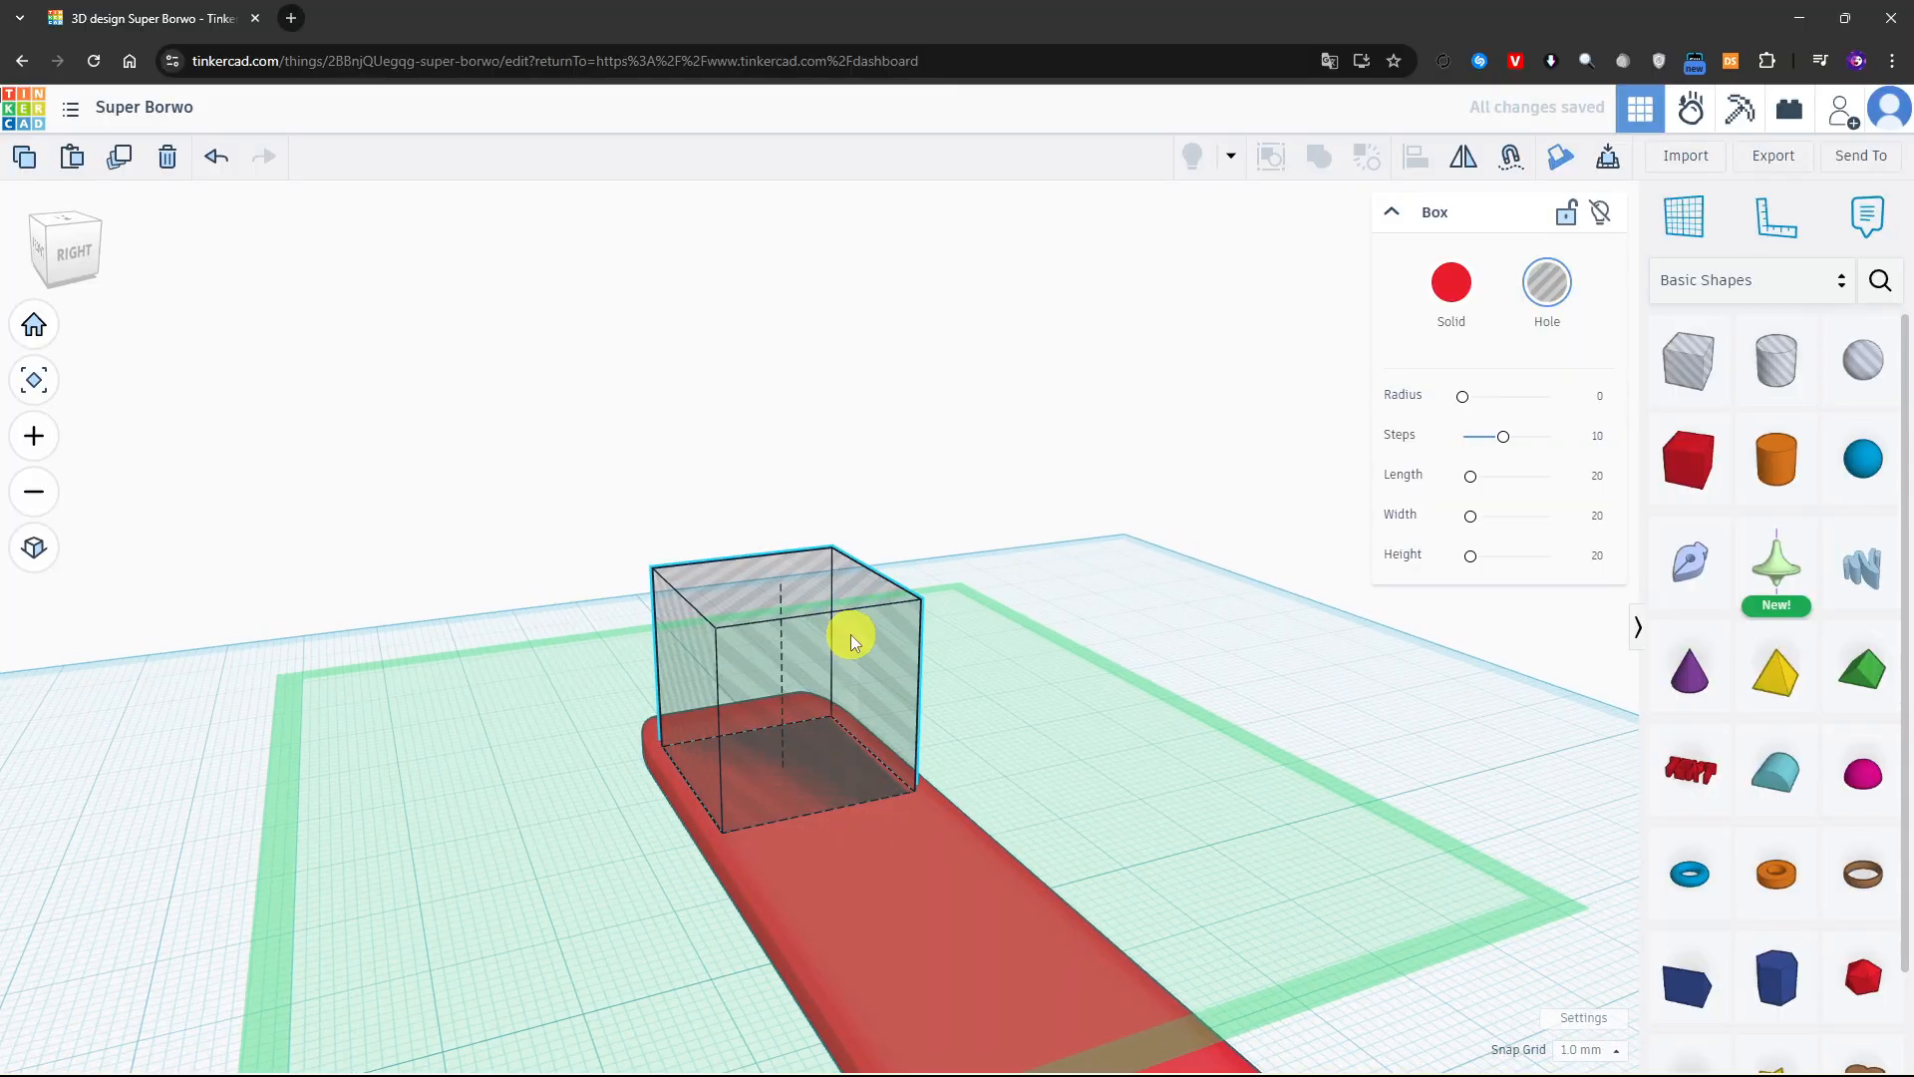
left_click_drag(851, 634, 851, 644)
right_click_drag(852, 644, 705, 841)
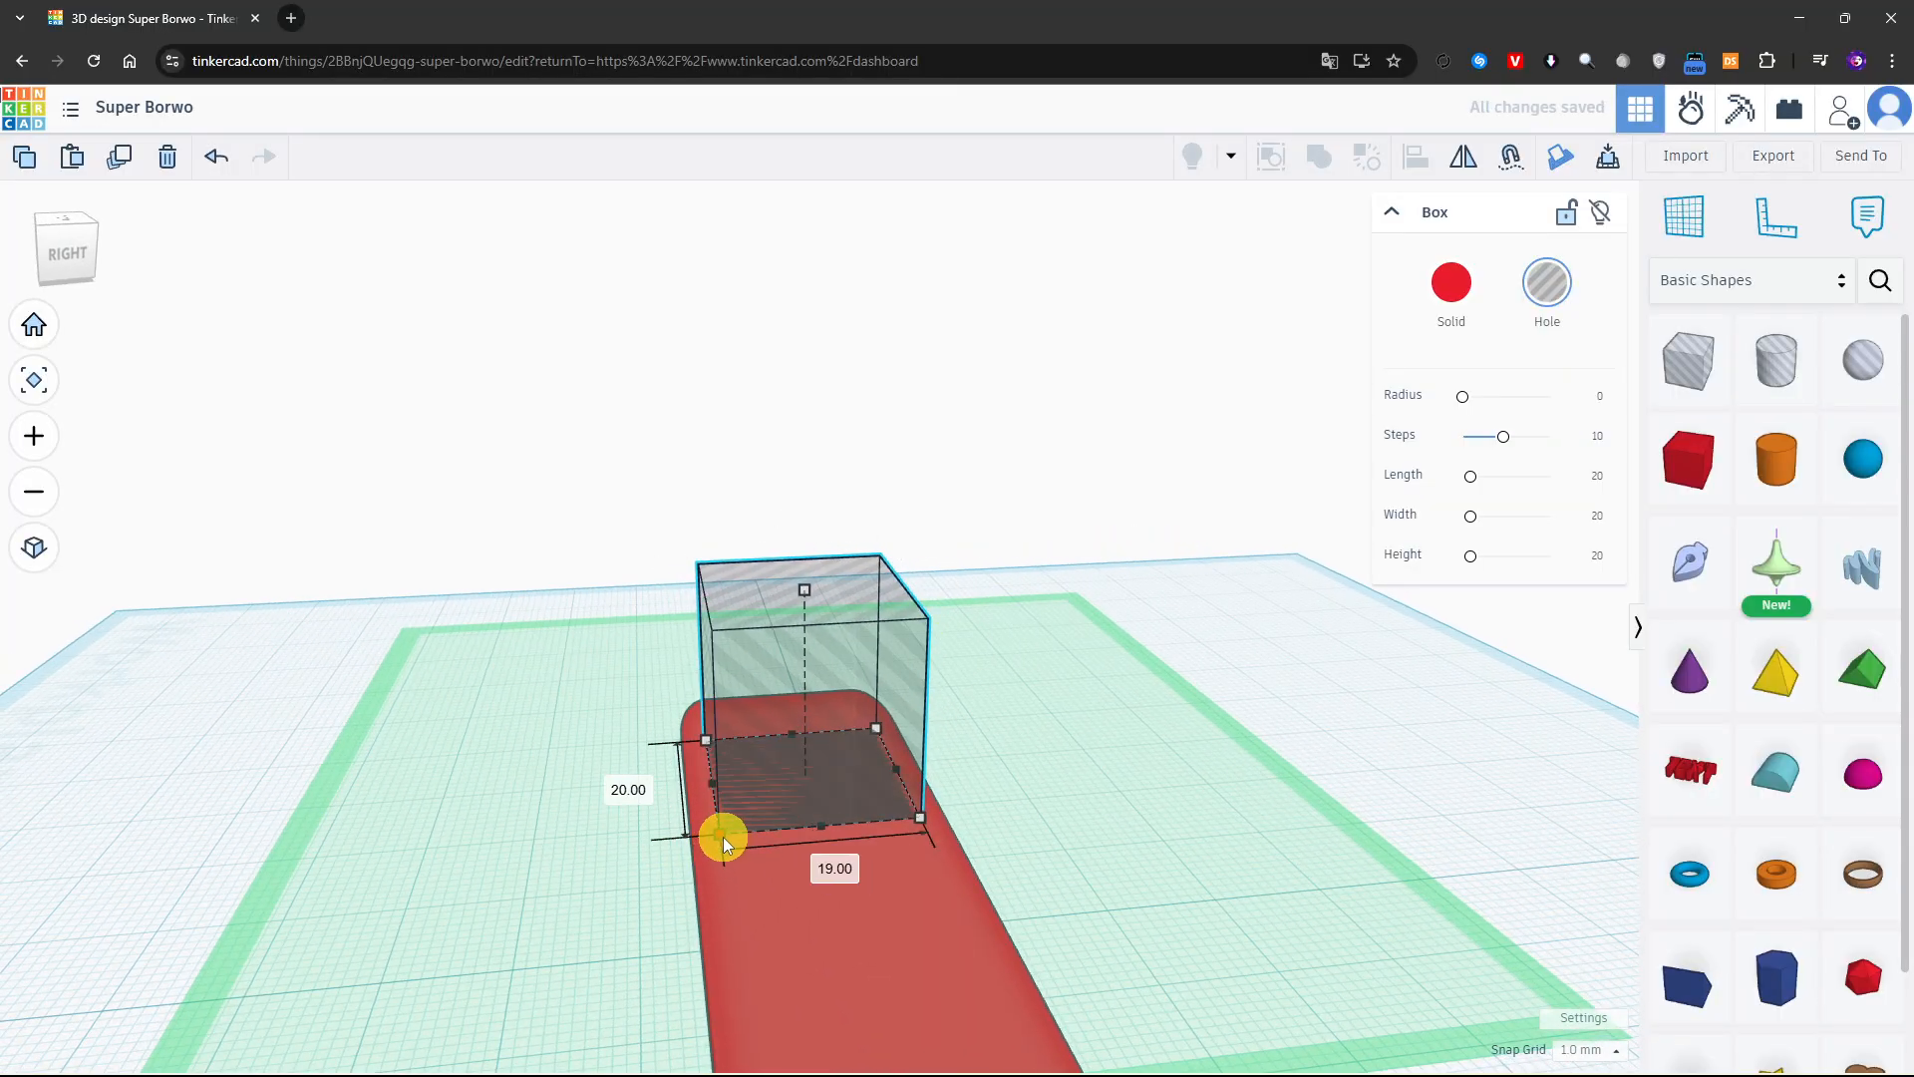
left_click_drag(913, 820, 877, 822)
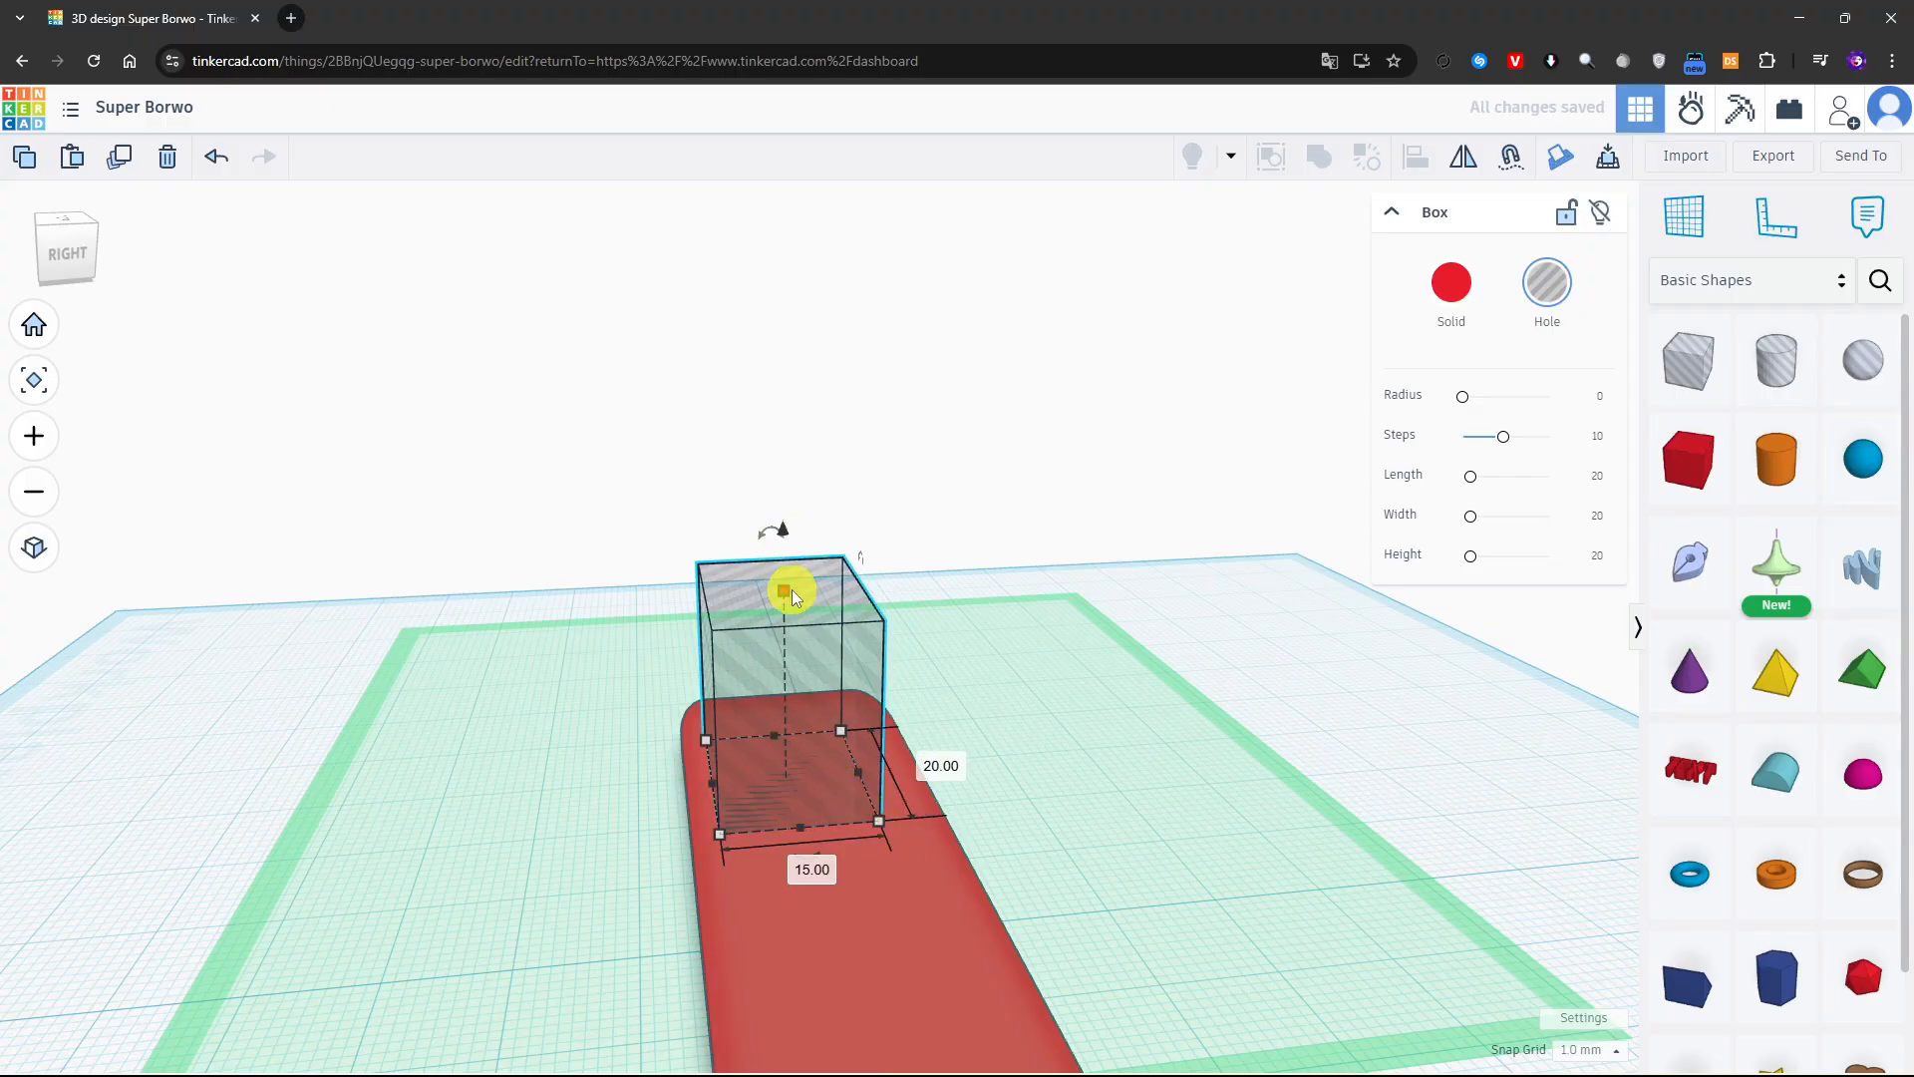
left_click_drag(787, 590, 847, 757)
right_click_drag(846, 758, 1062, 692)
Align the box hole with the centre of the plate along both its length and its width
left_click_drag(685, 769, 1169, 1014)
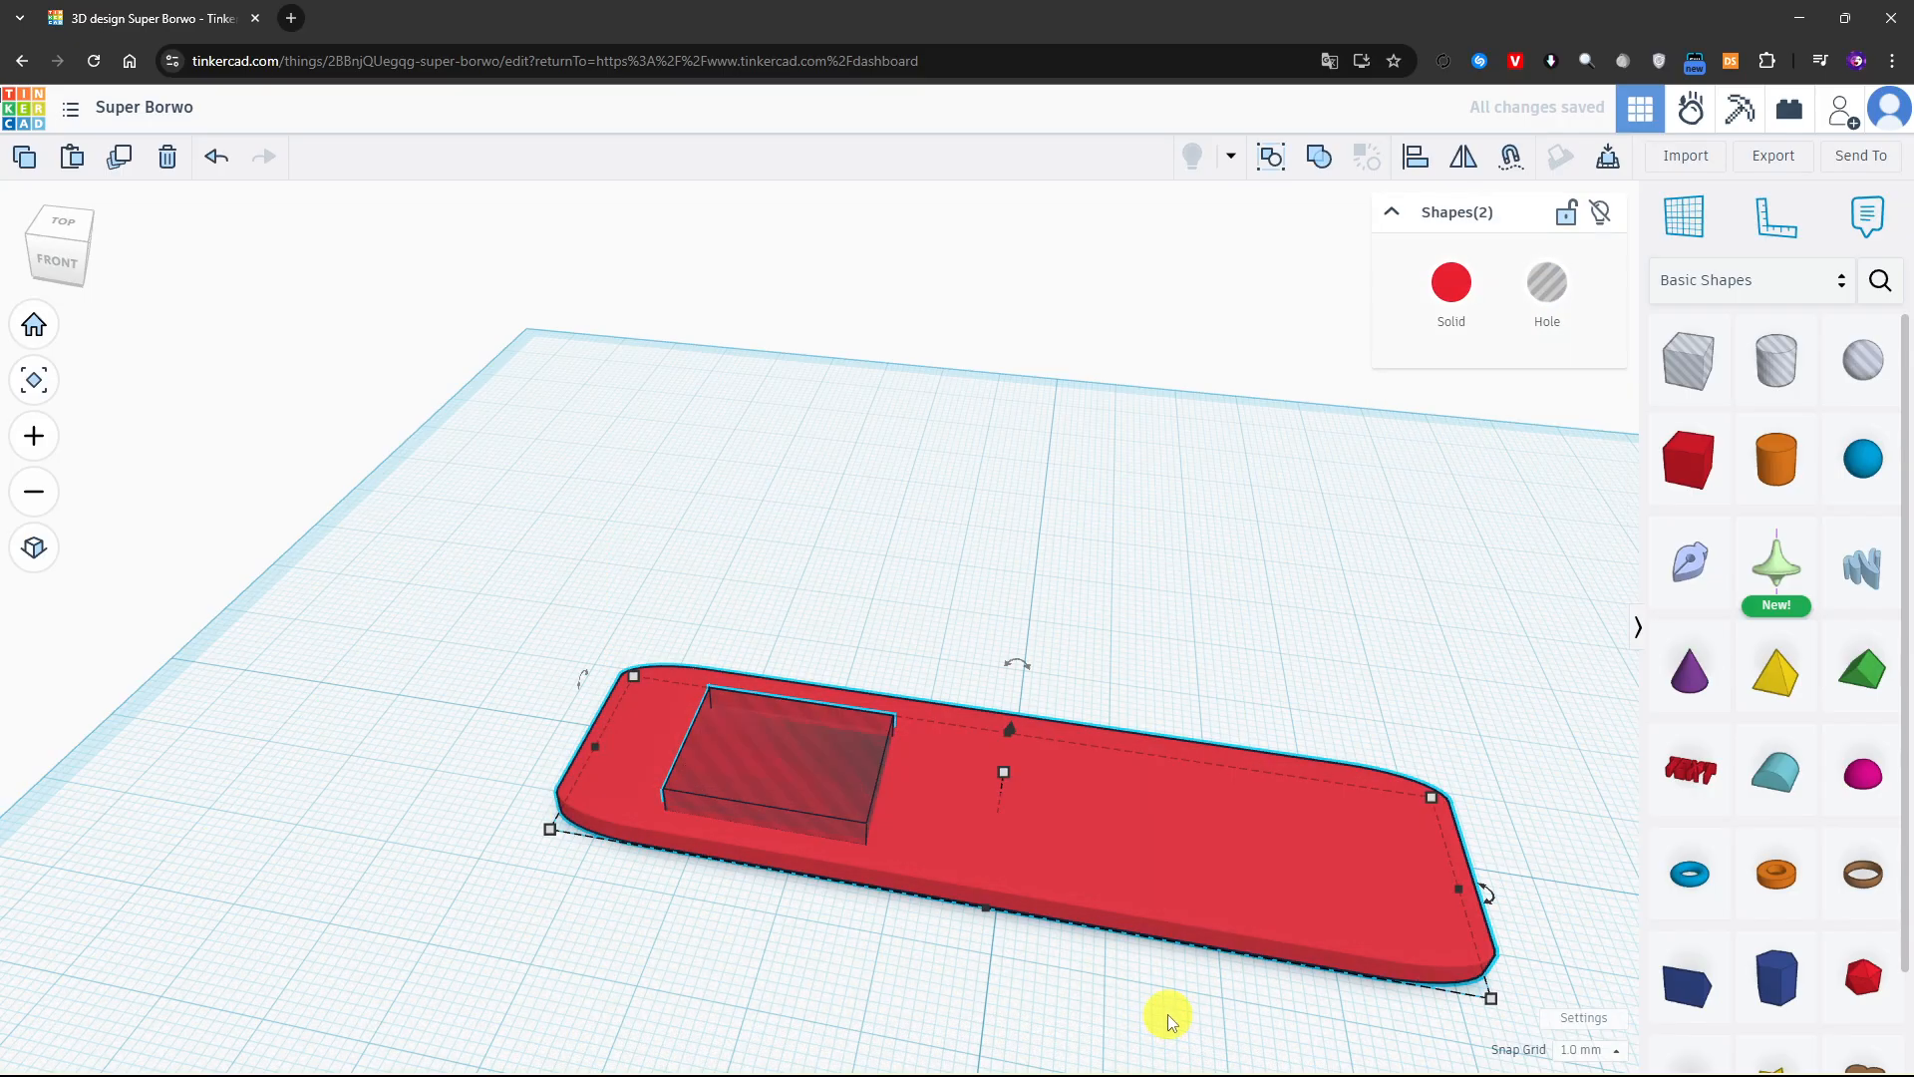
left_click(1408, 167)
right_click_drag(1050, 598, 592, 903)
left_click(1017, 864)
scroll(1074, 918, "down", 2)
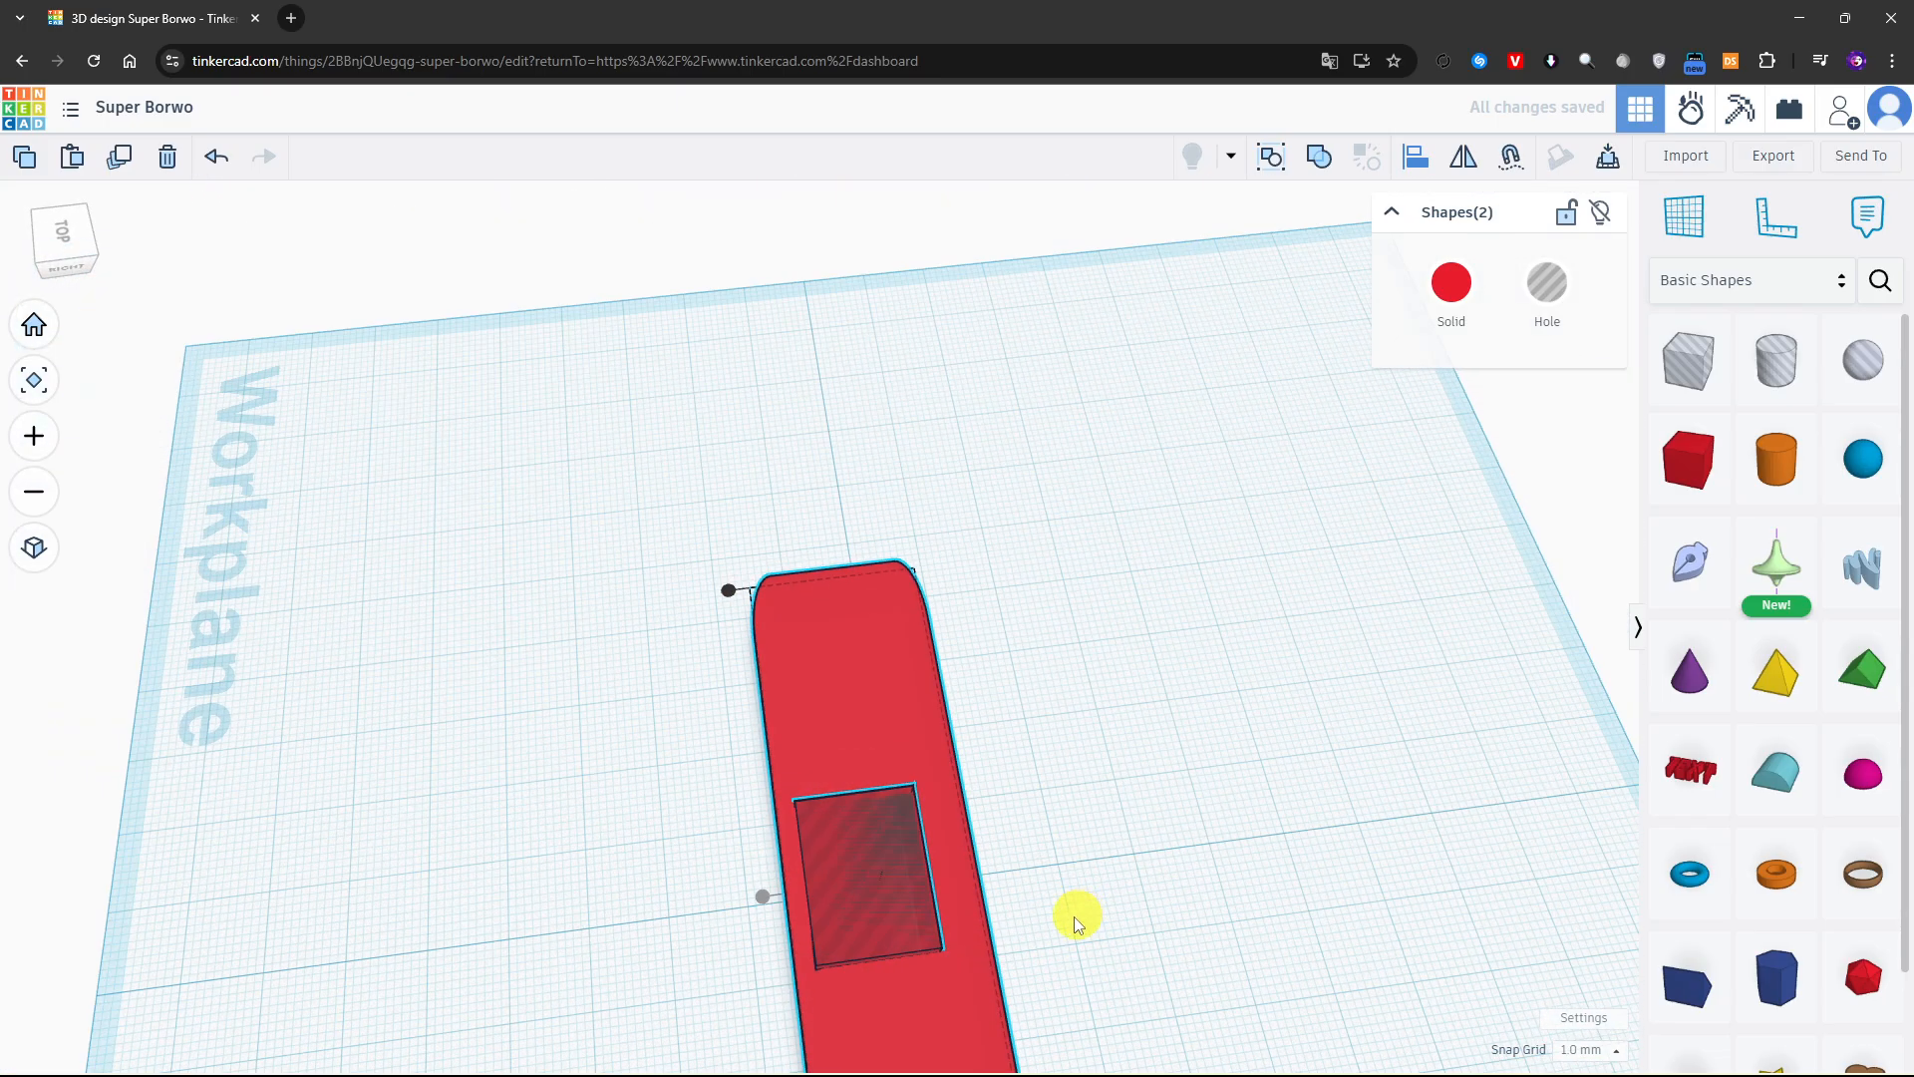
right_click_drag(1073, 917, 1087, 837)
left_click(728, 1055)
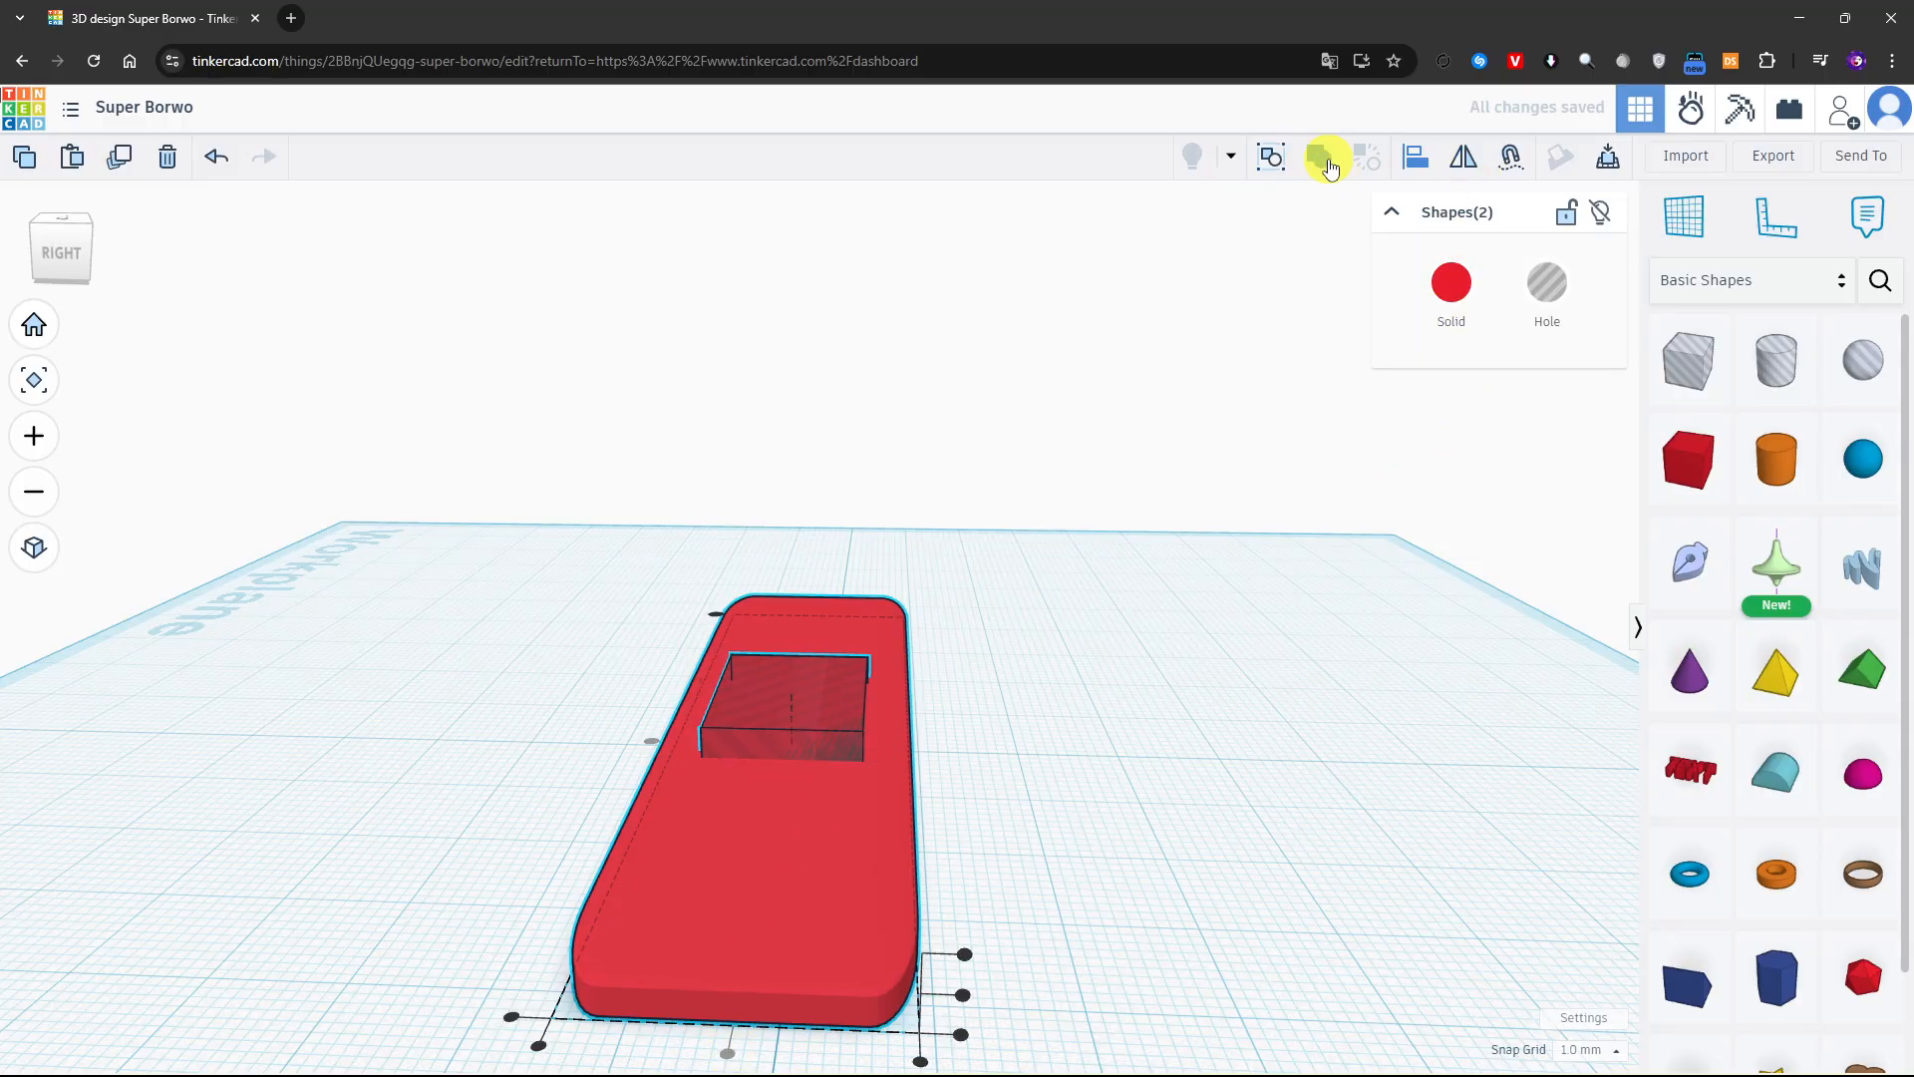
Stretch the box hole along the plate to 73 mm long, leaving a wider solid margin at the left end
left_click(806, 745)
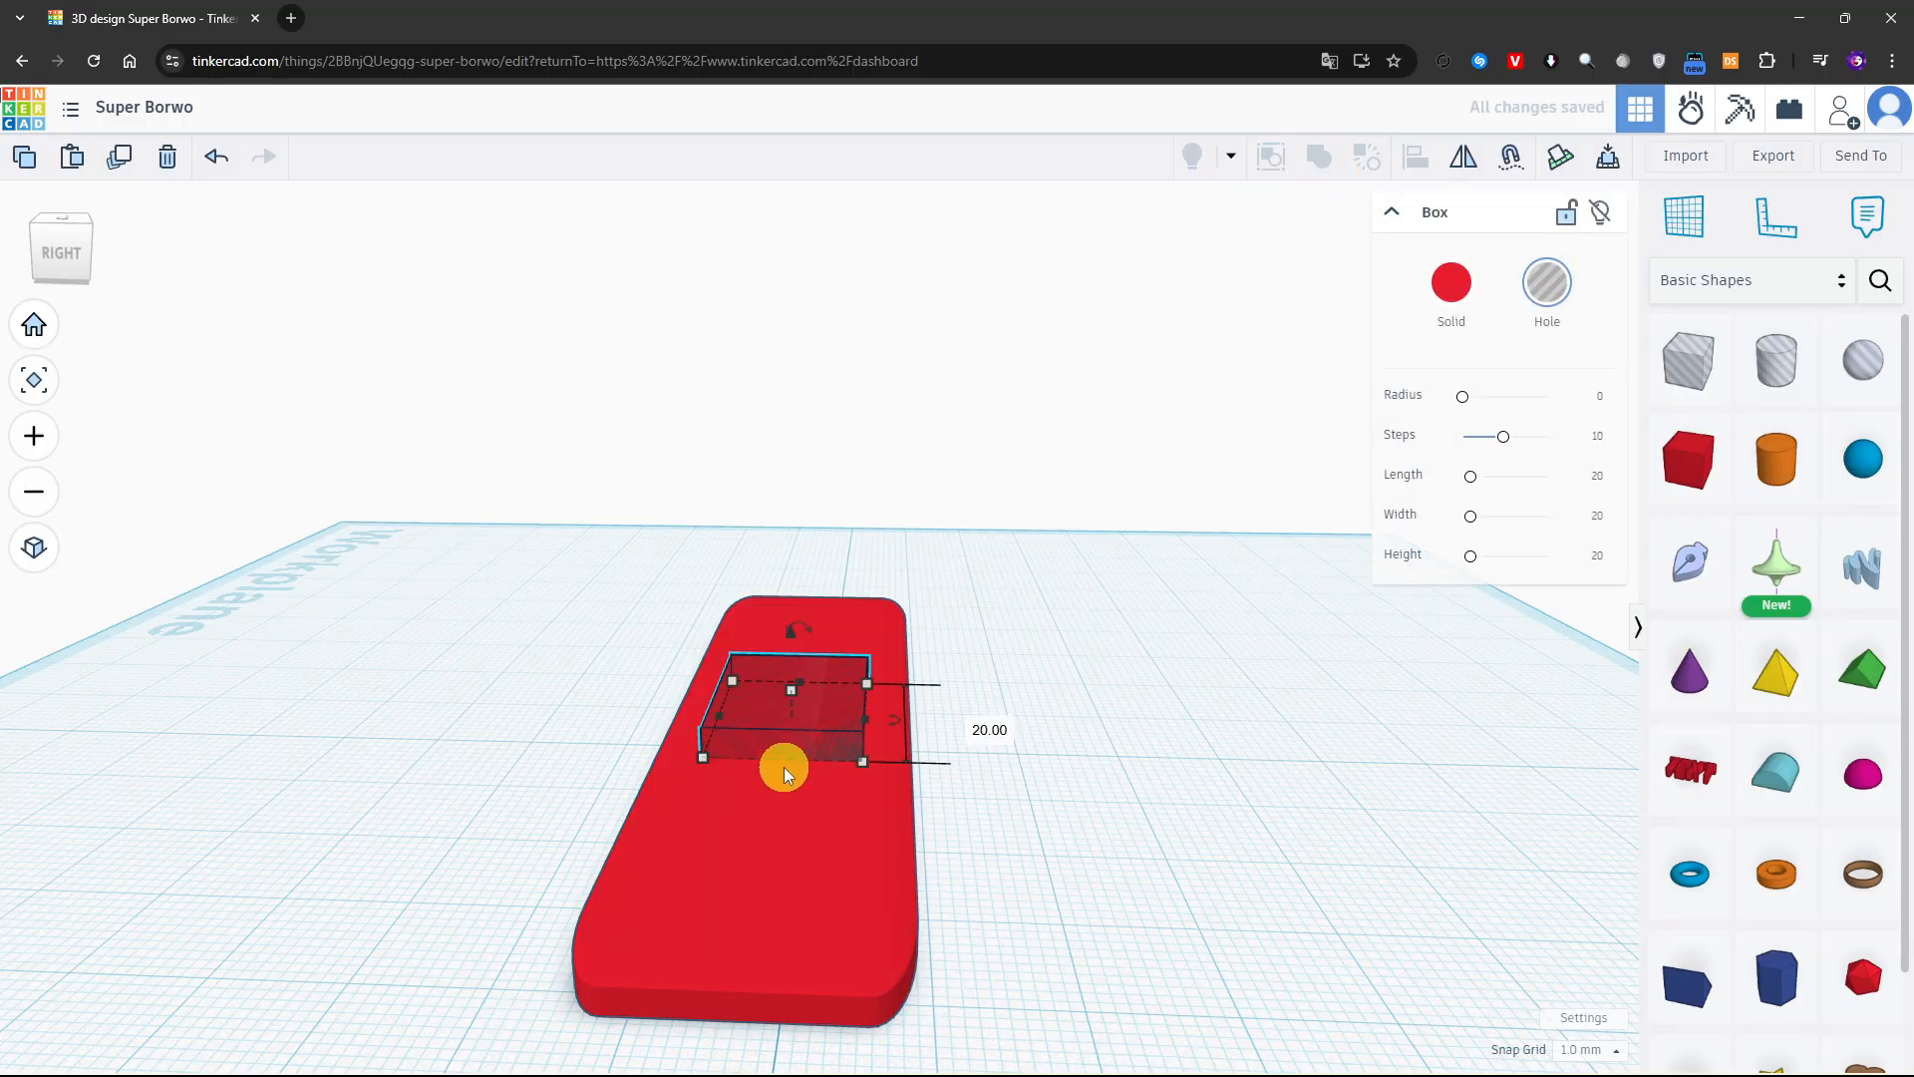
left_click_drag(784, 770, 754, 959)
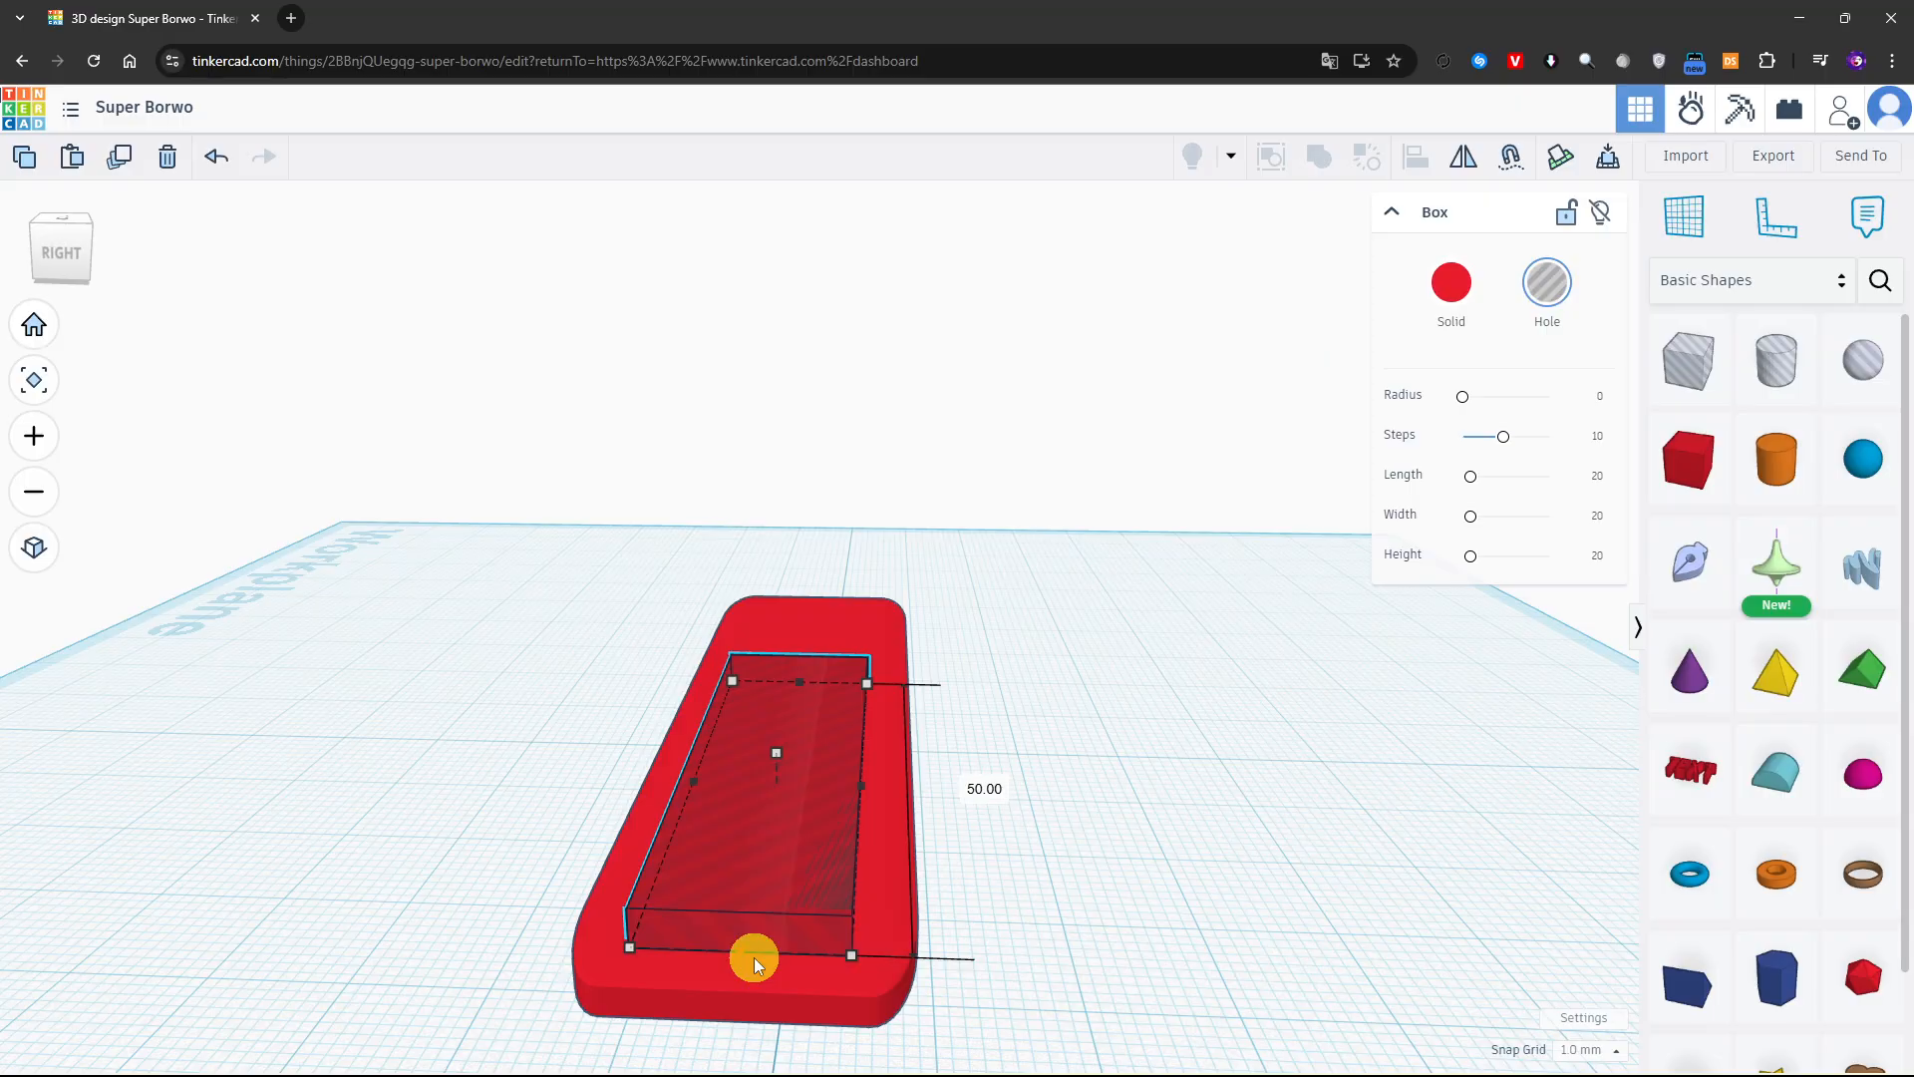
right_click_drag(928, 670, 1000, 781)
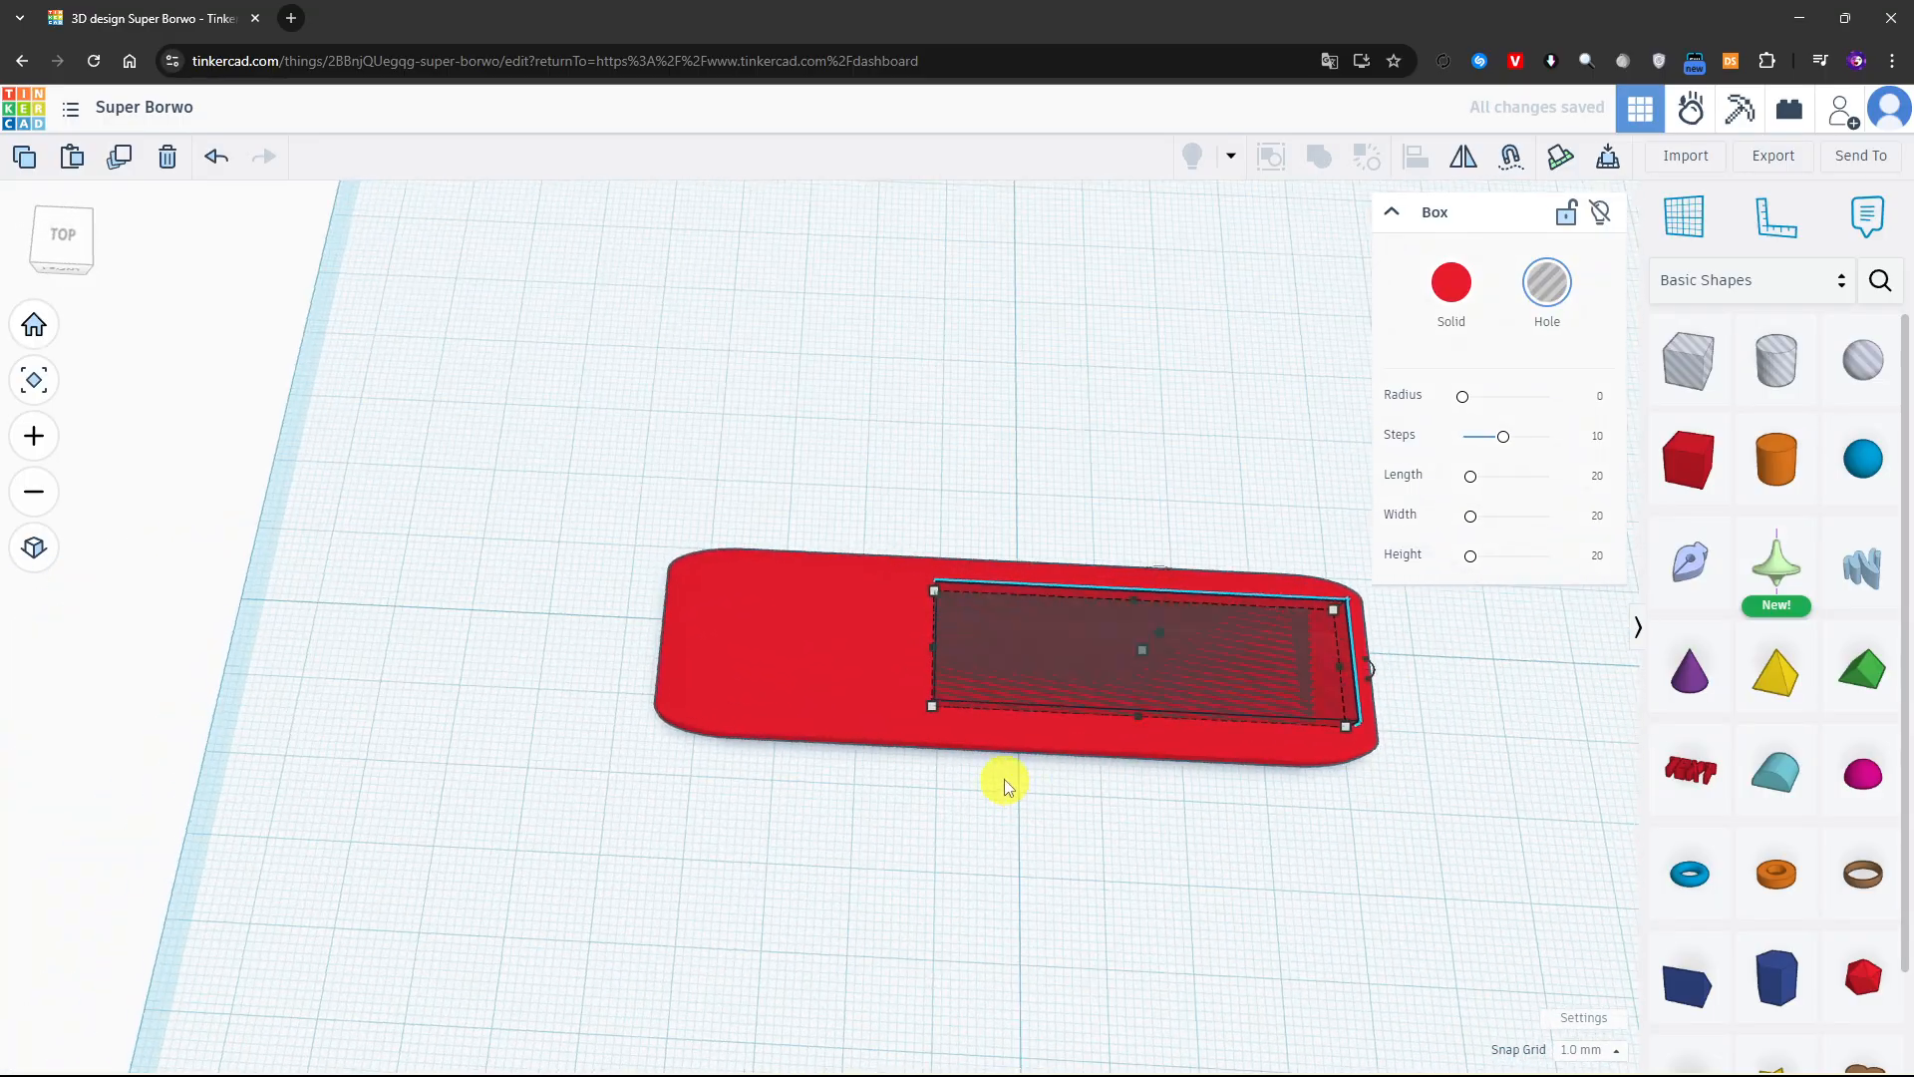
left_click_drag(927, 656, 751, 659)
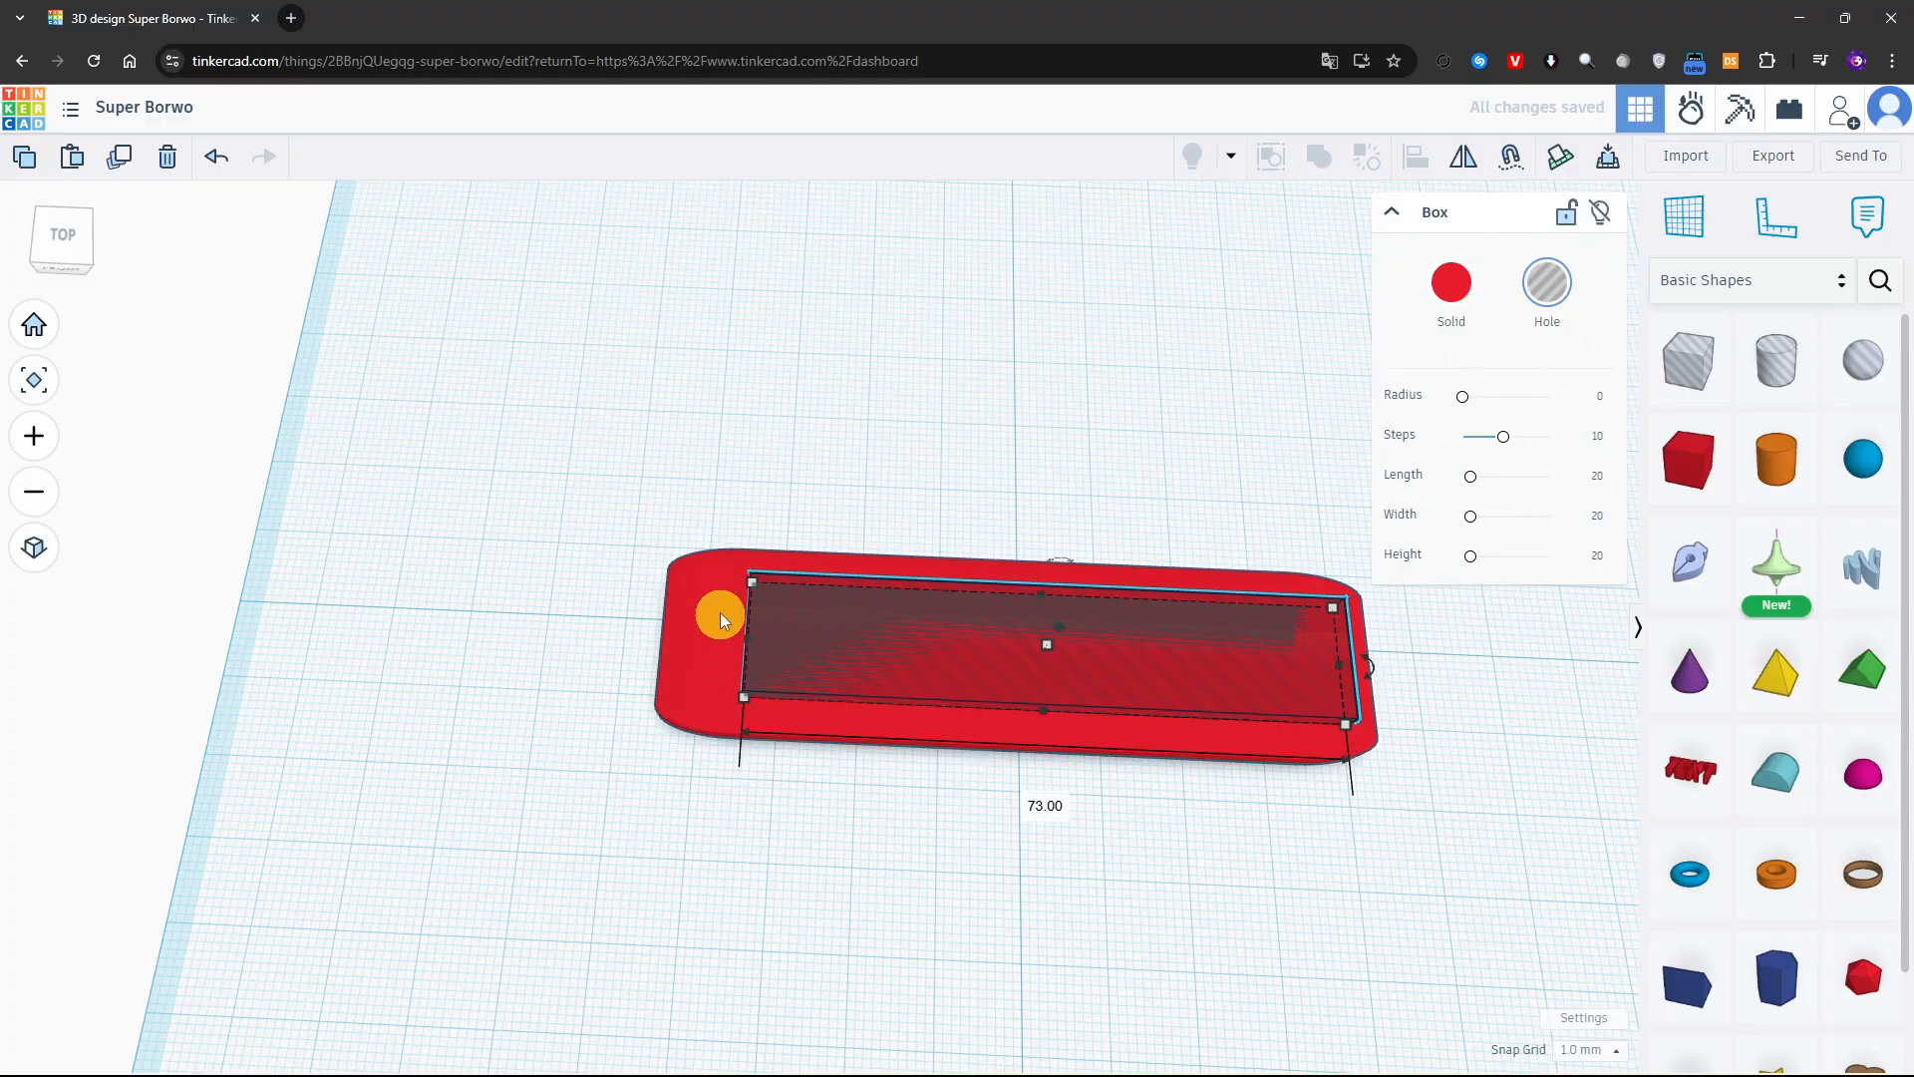
Lower the box hole by 1 mm so it sinks into the plate's top face
right_click_drag(718, 611, 1314, 775)
scroll(1314, 776, "up", 5)
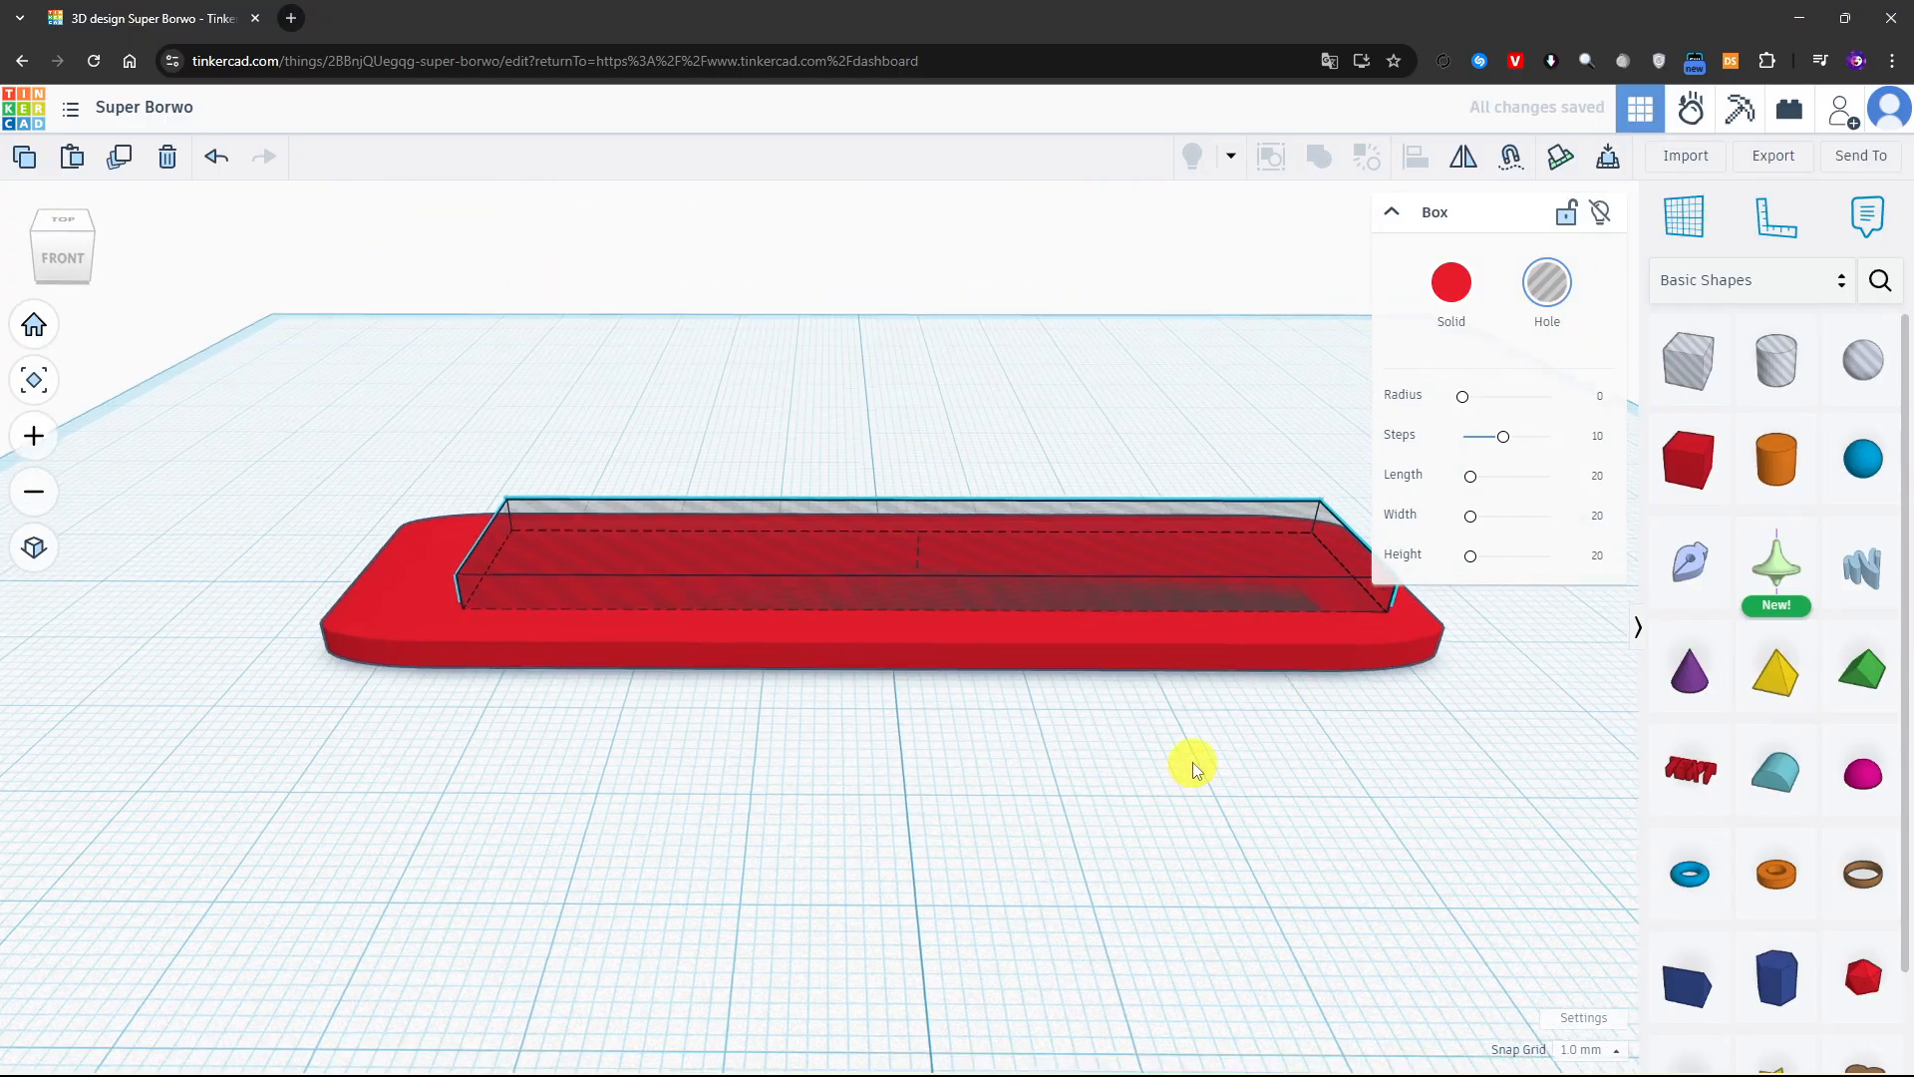
right_click_drag(1223, 863, 1038, 718)
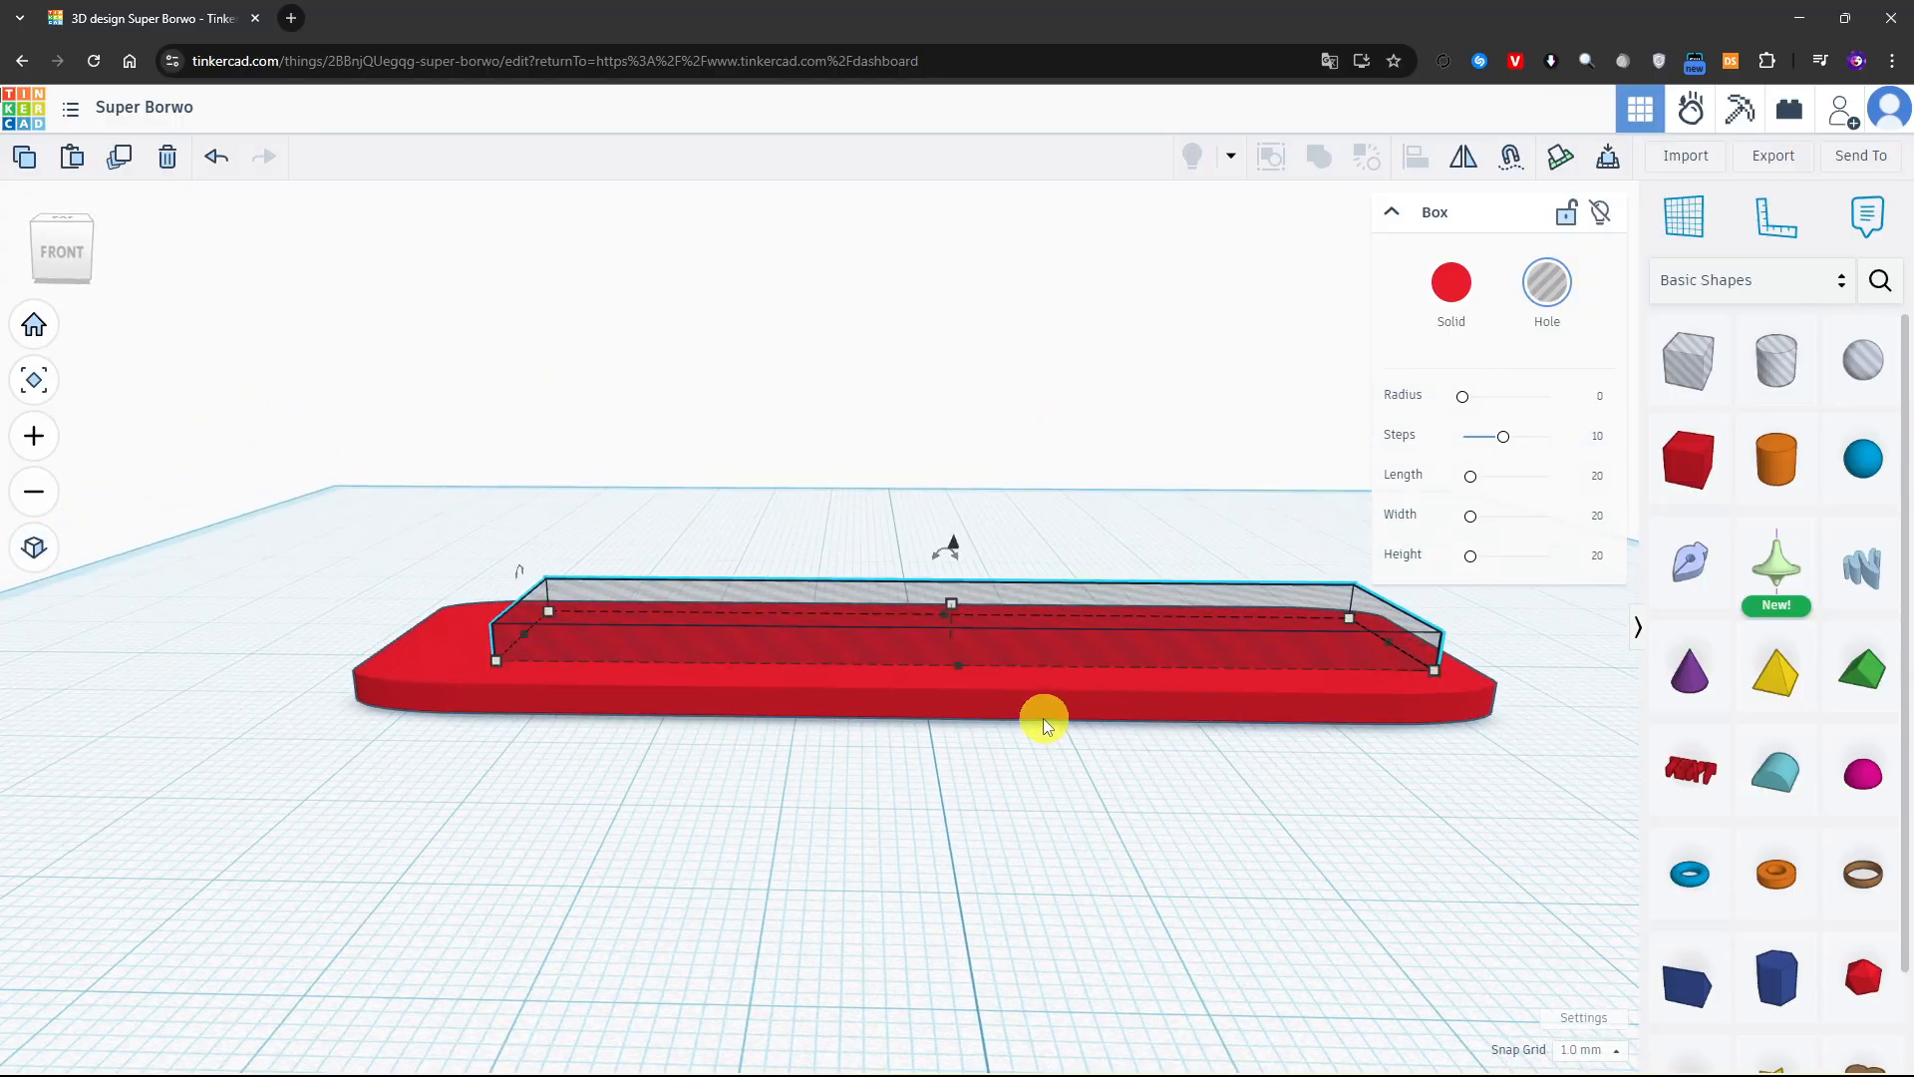
left_click_drag(950, 537, 947, 559)
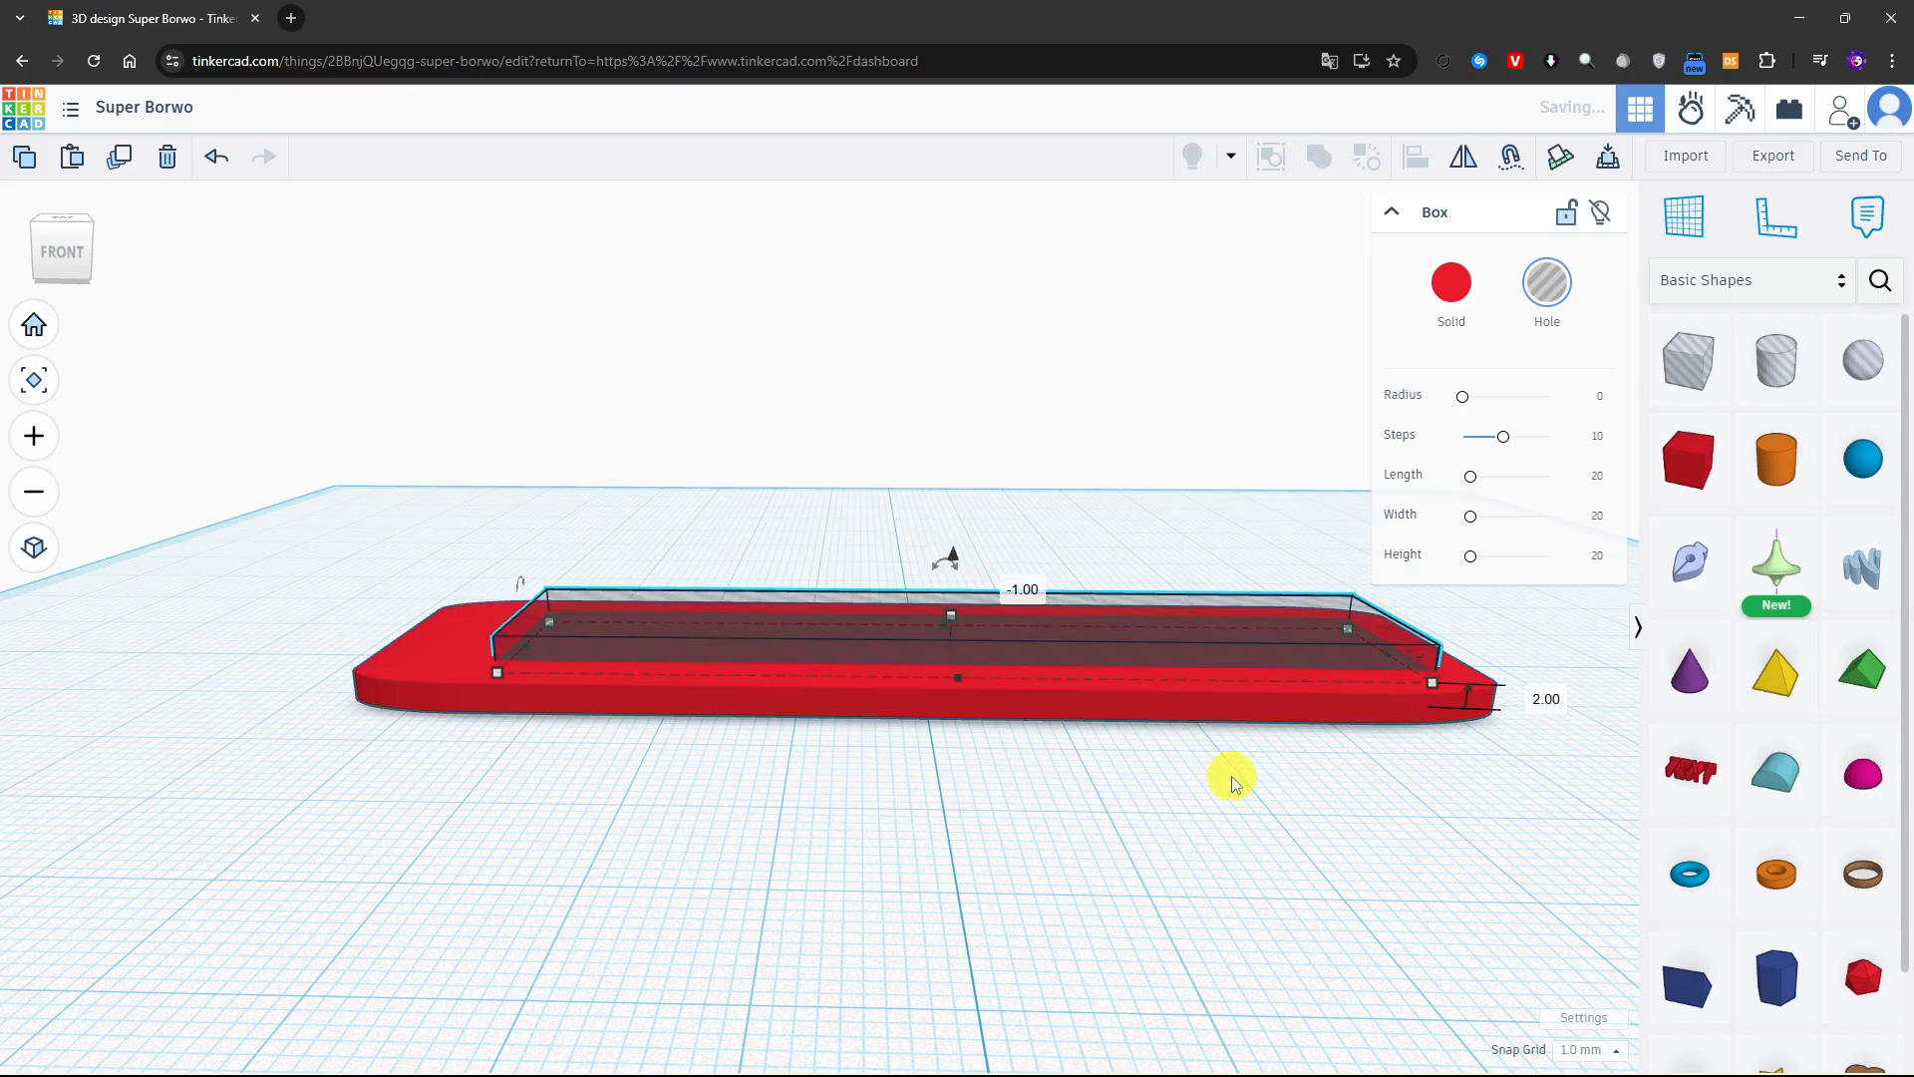
right_click_drag(1233, 781, 1419, 663)
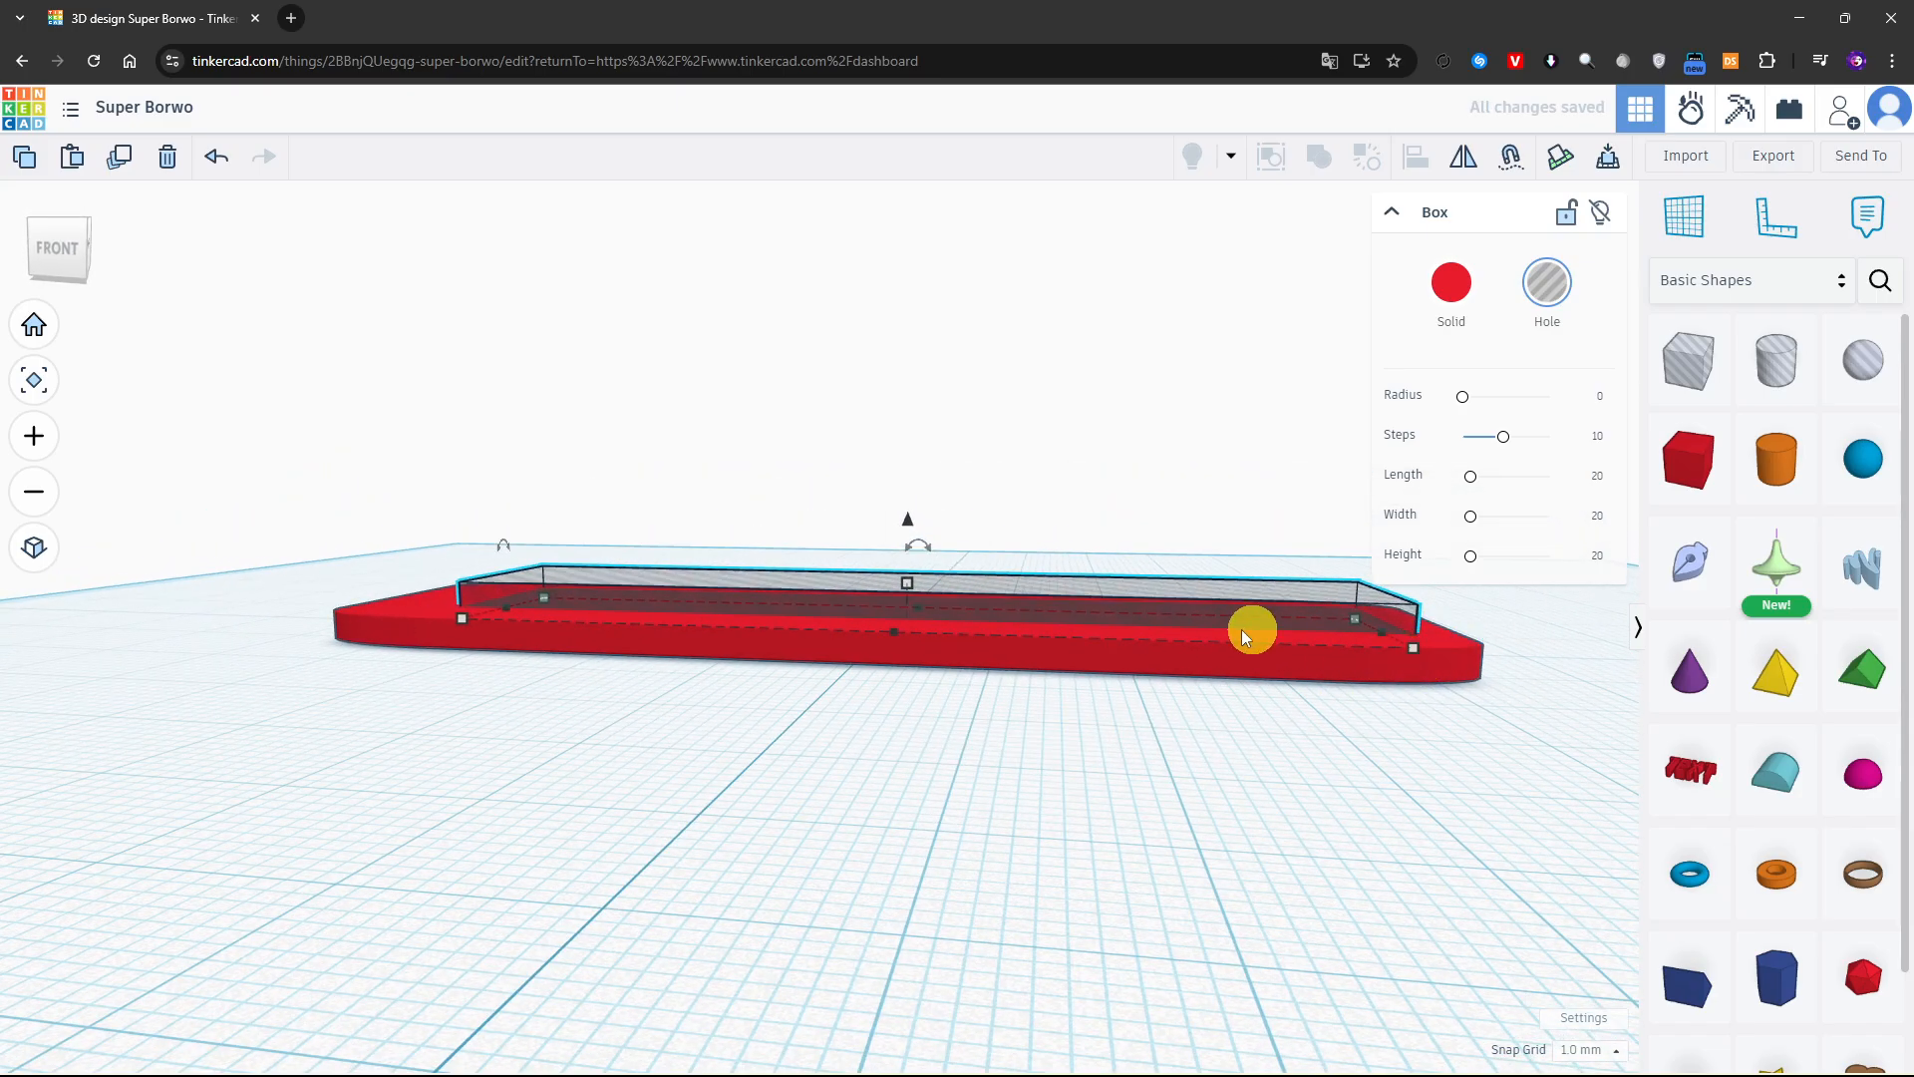
right_click_drag(1241, 630, 1248, 872)
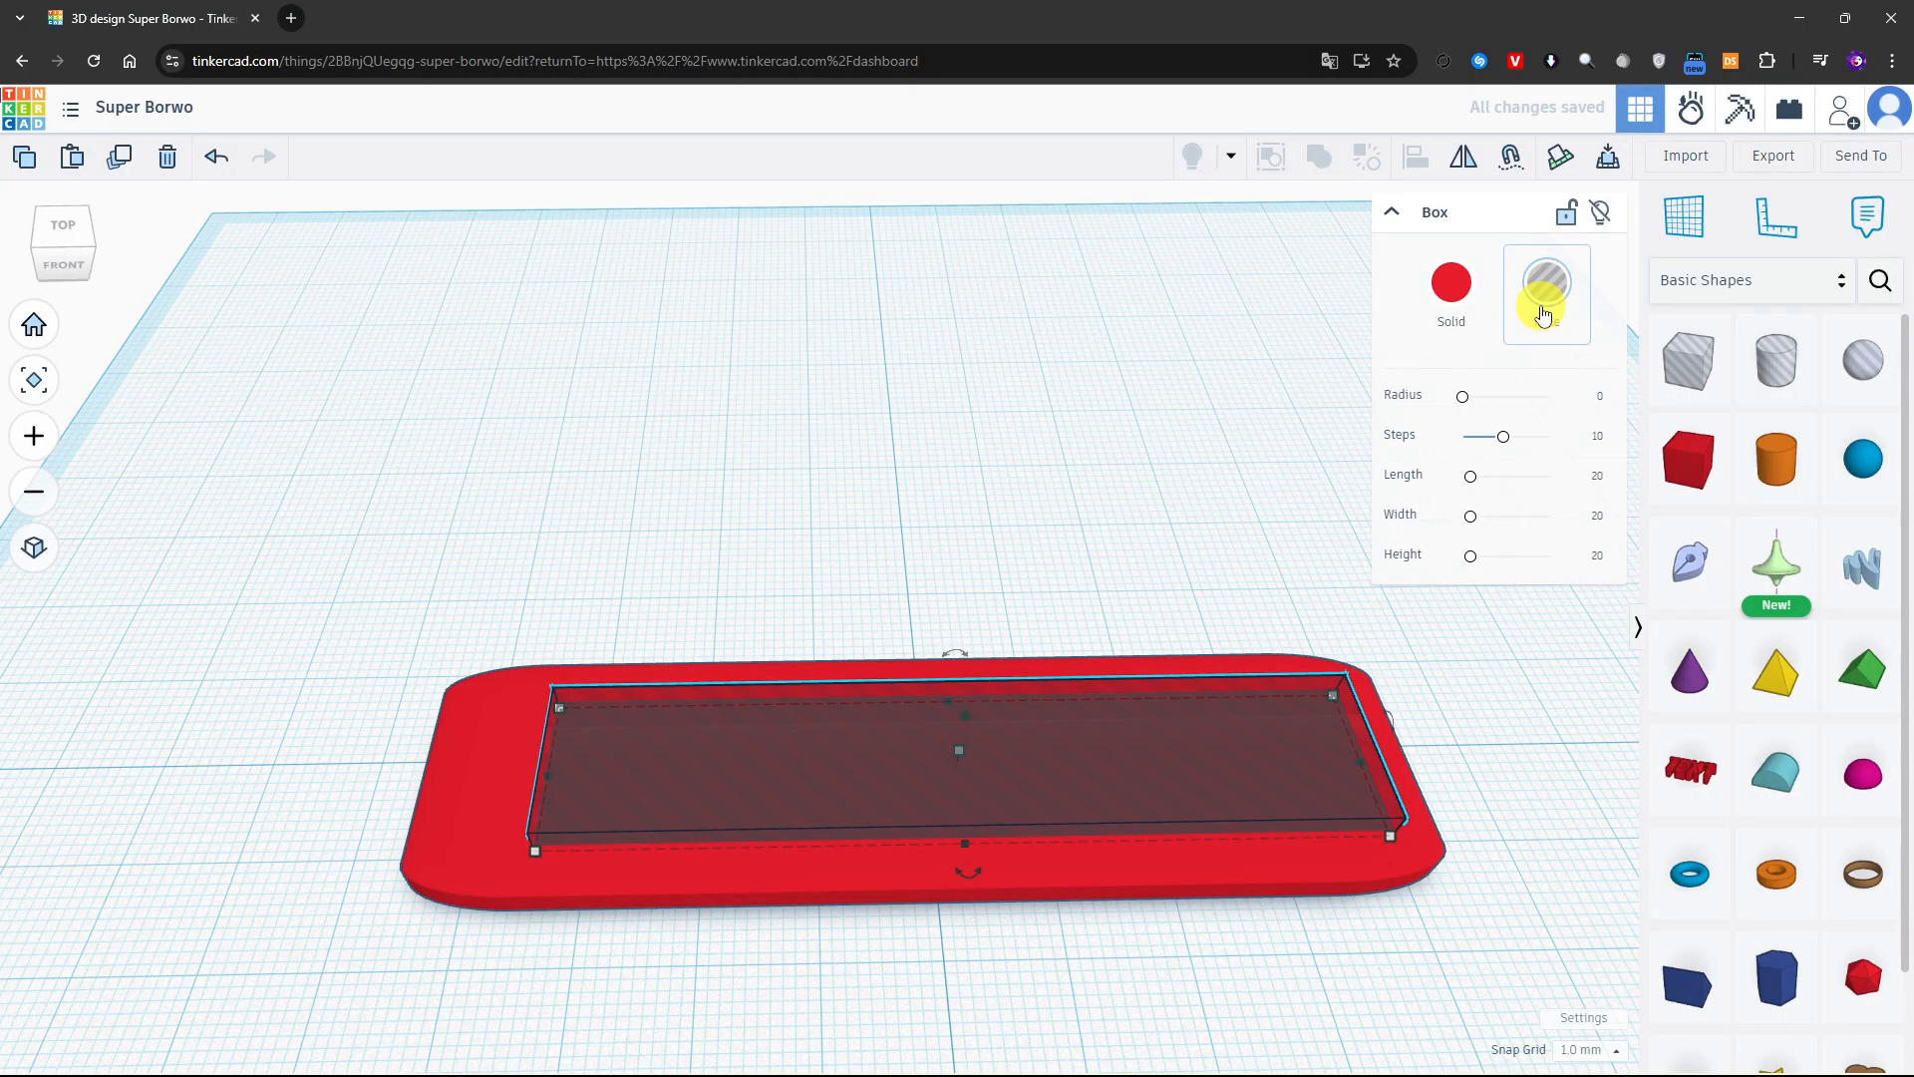
Group the plate and the box hole as a union to cut the shallow rectangular recess
left_click(1311, 316)
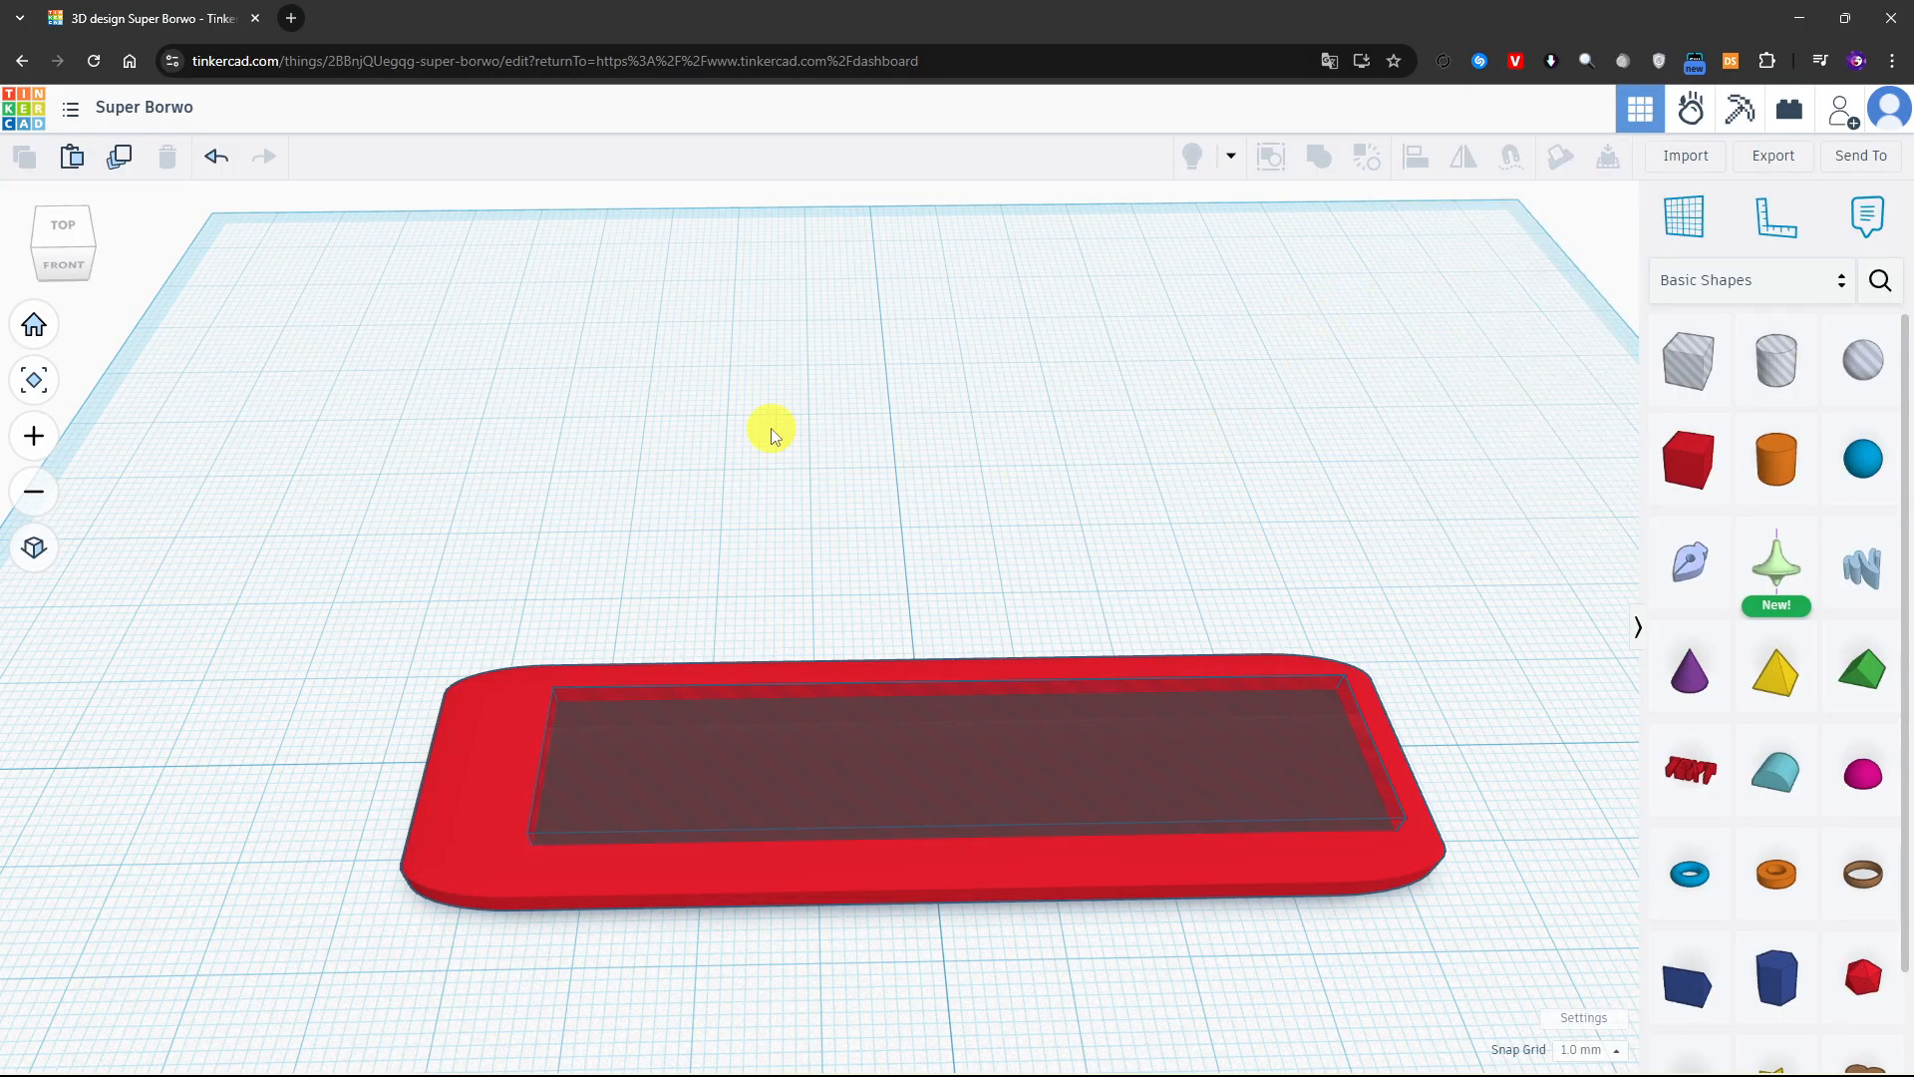
left_click_drag(696, 416, 1440, 1046)
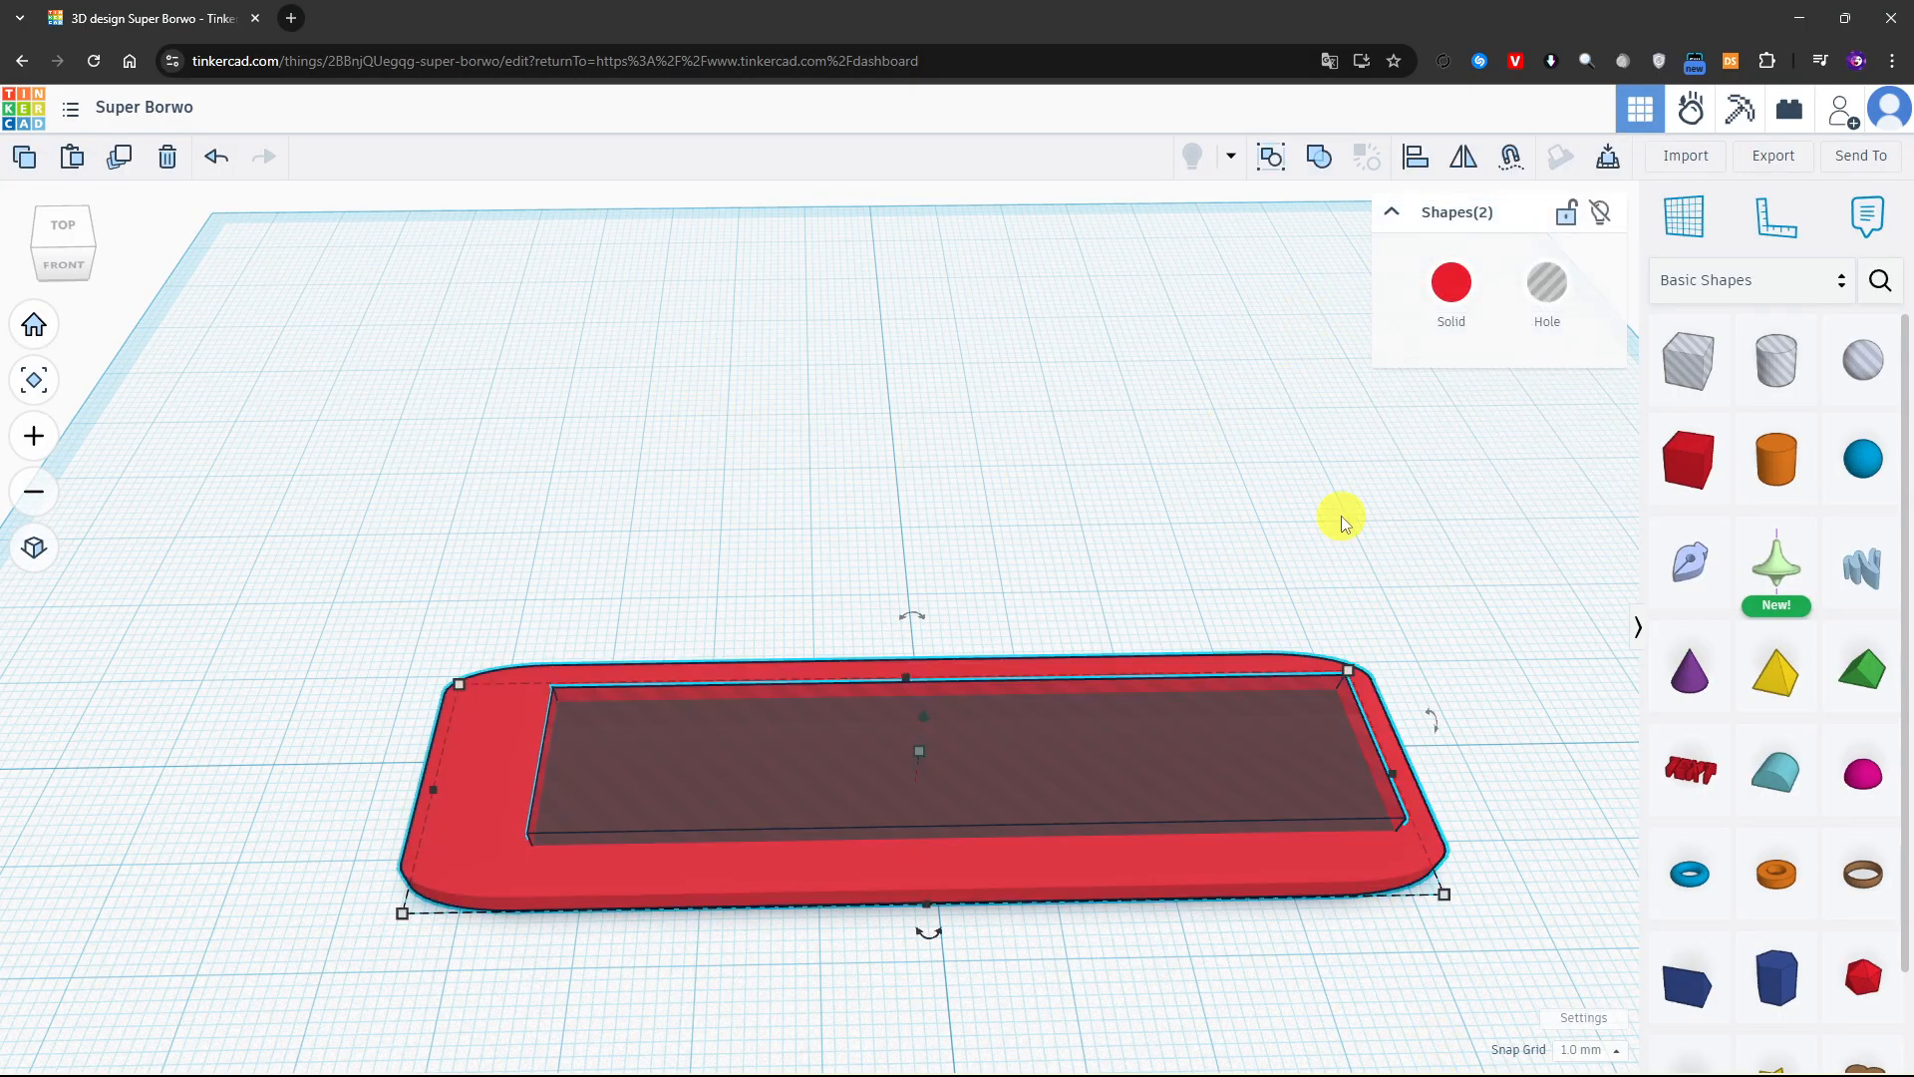
left_click(1315, 158)
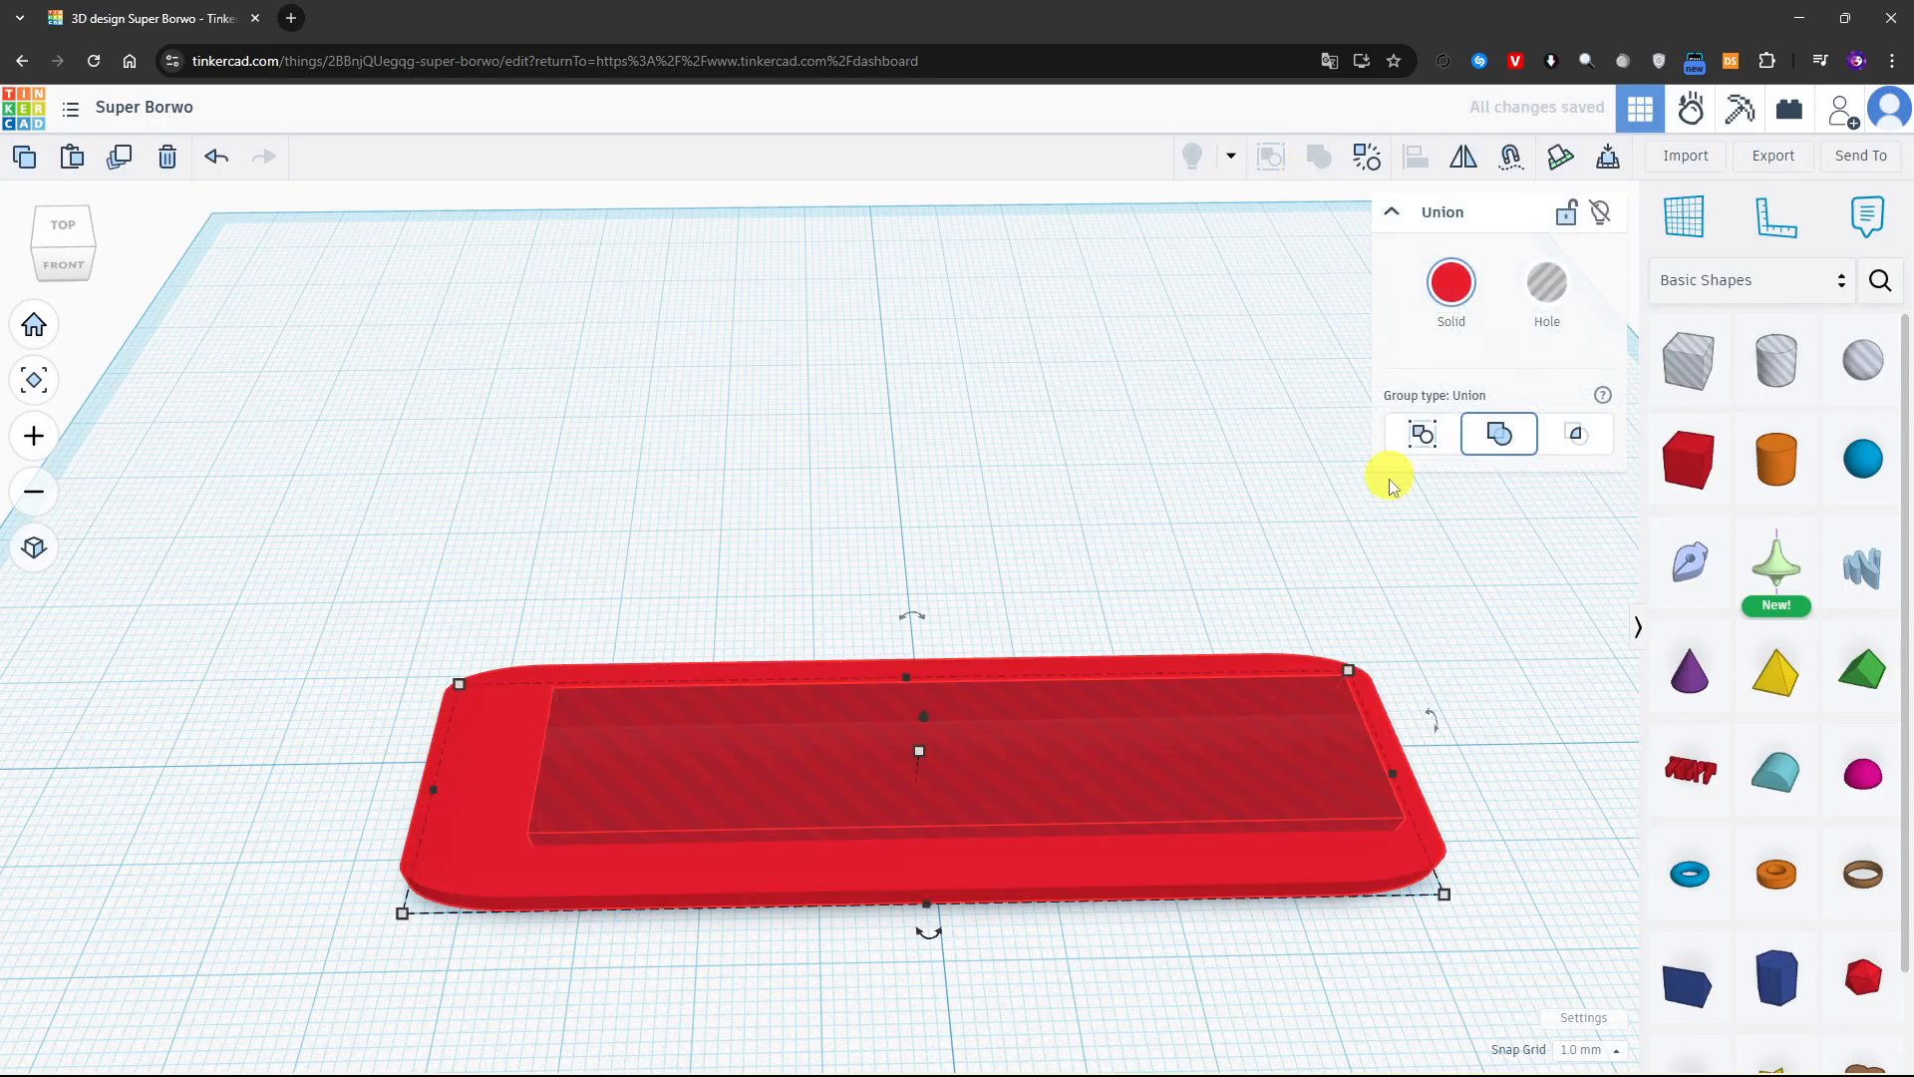
left_click(1311, 468)
Add a cylinder hole resized to 9 by 9 mm on the plate's solid end beside the recess
right_click_drag(1312, 458, 1511, 636)
left_click_drag(1775, 361, 668, 538)
left_click_drag(740, 646, 659, 523)
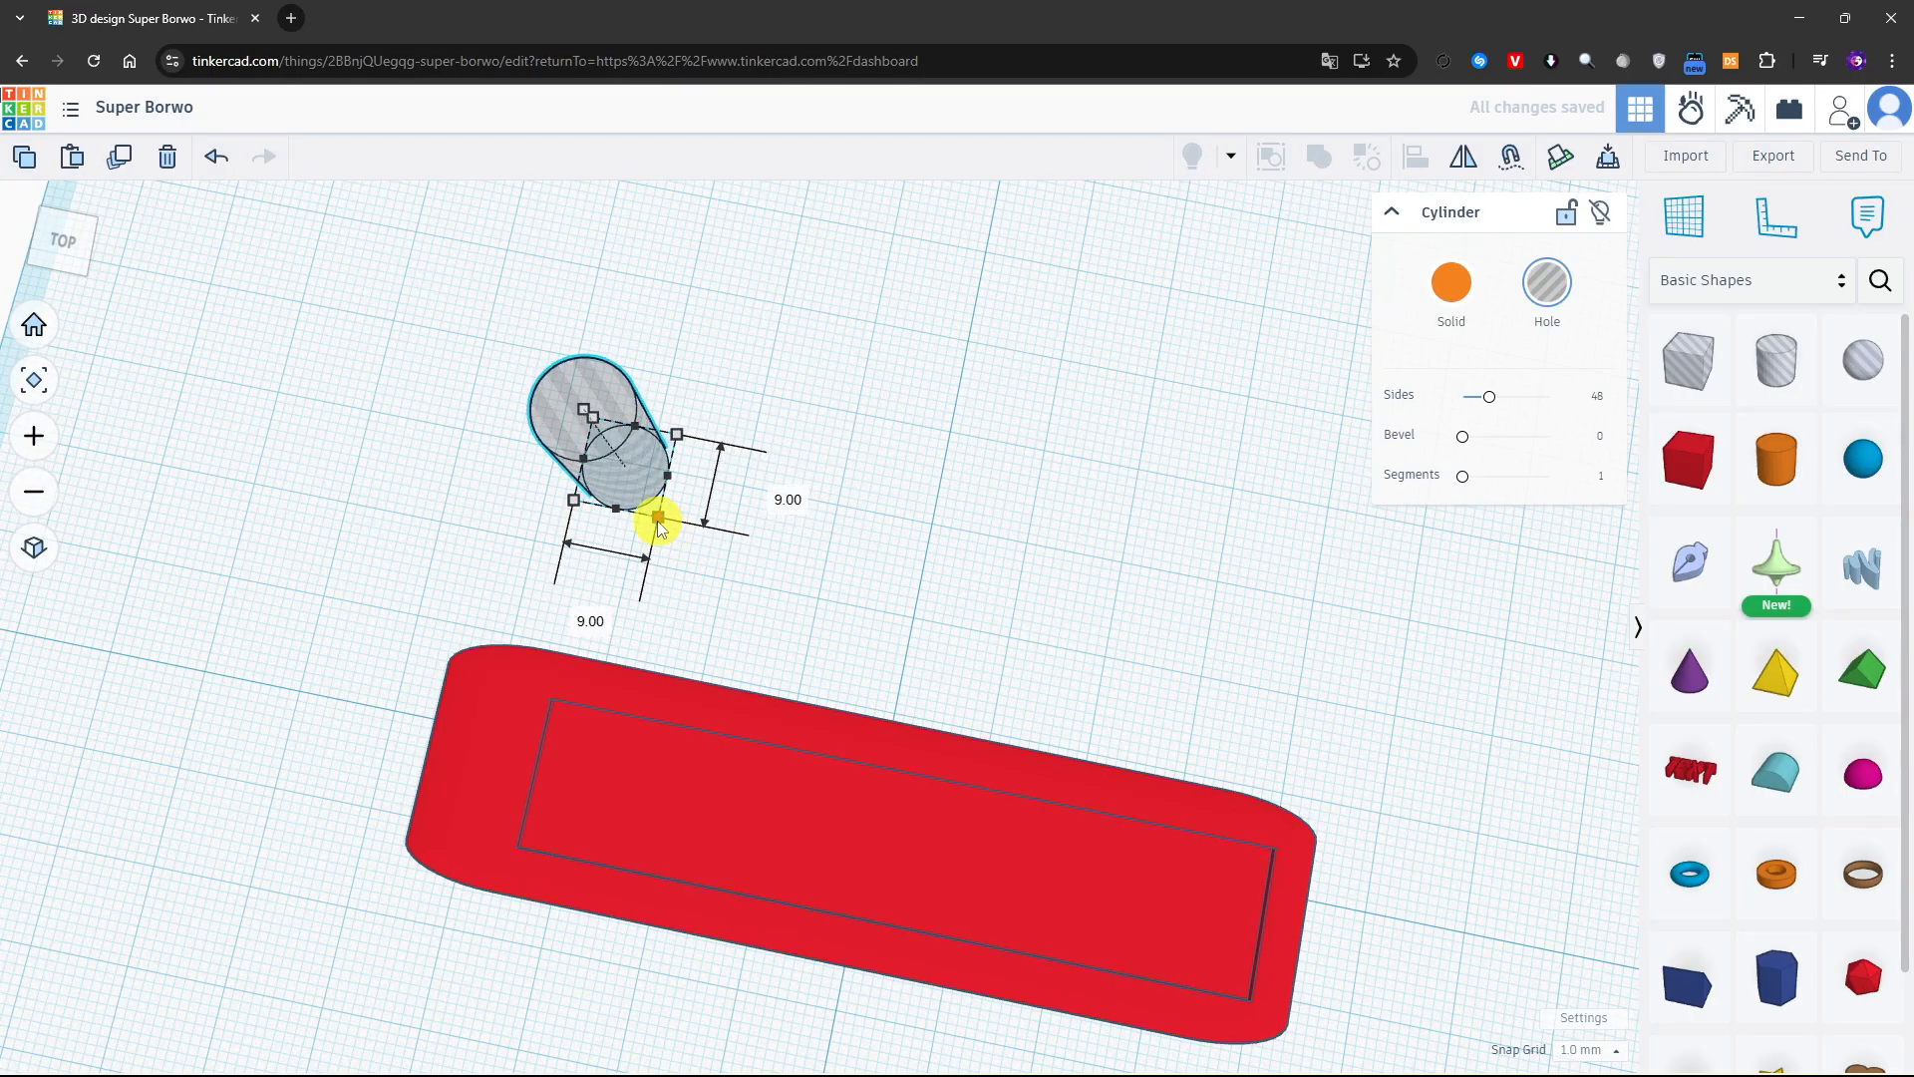
left_click_drag(632, 460, 476, 790)
middle_click_drag(917, 742, 1001, 733)
right_click_drag(1001, 732, 1065, 703)
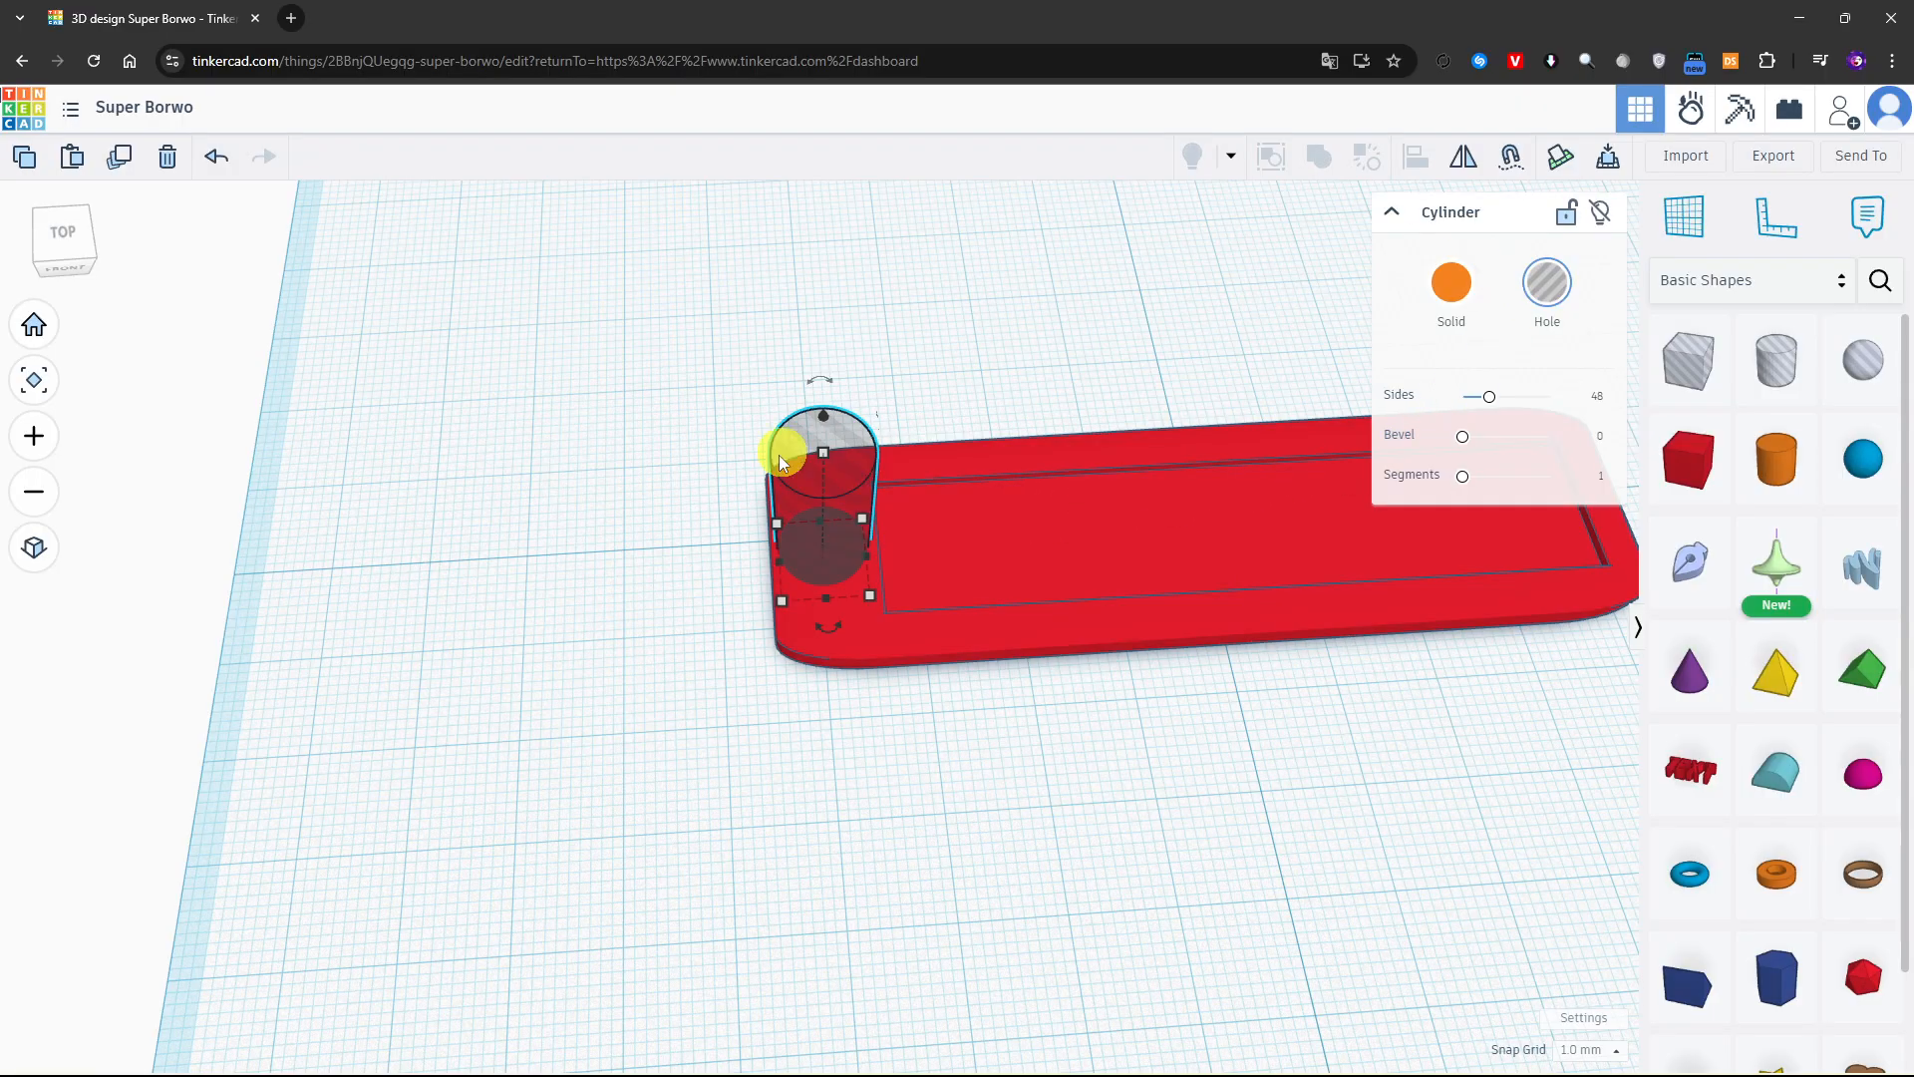
Centre the cylinder hole across the plate's width and union both shapes to cut the round hole
left_click_drag(1239, 847, 1238, 848)
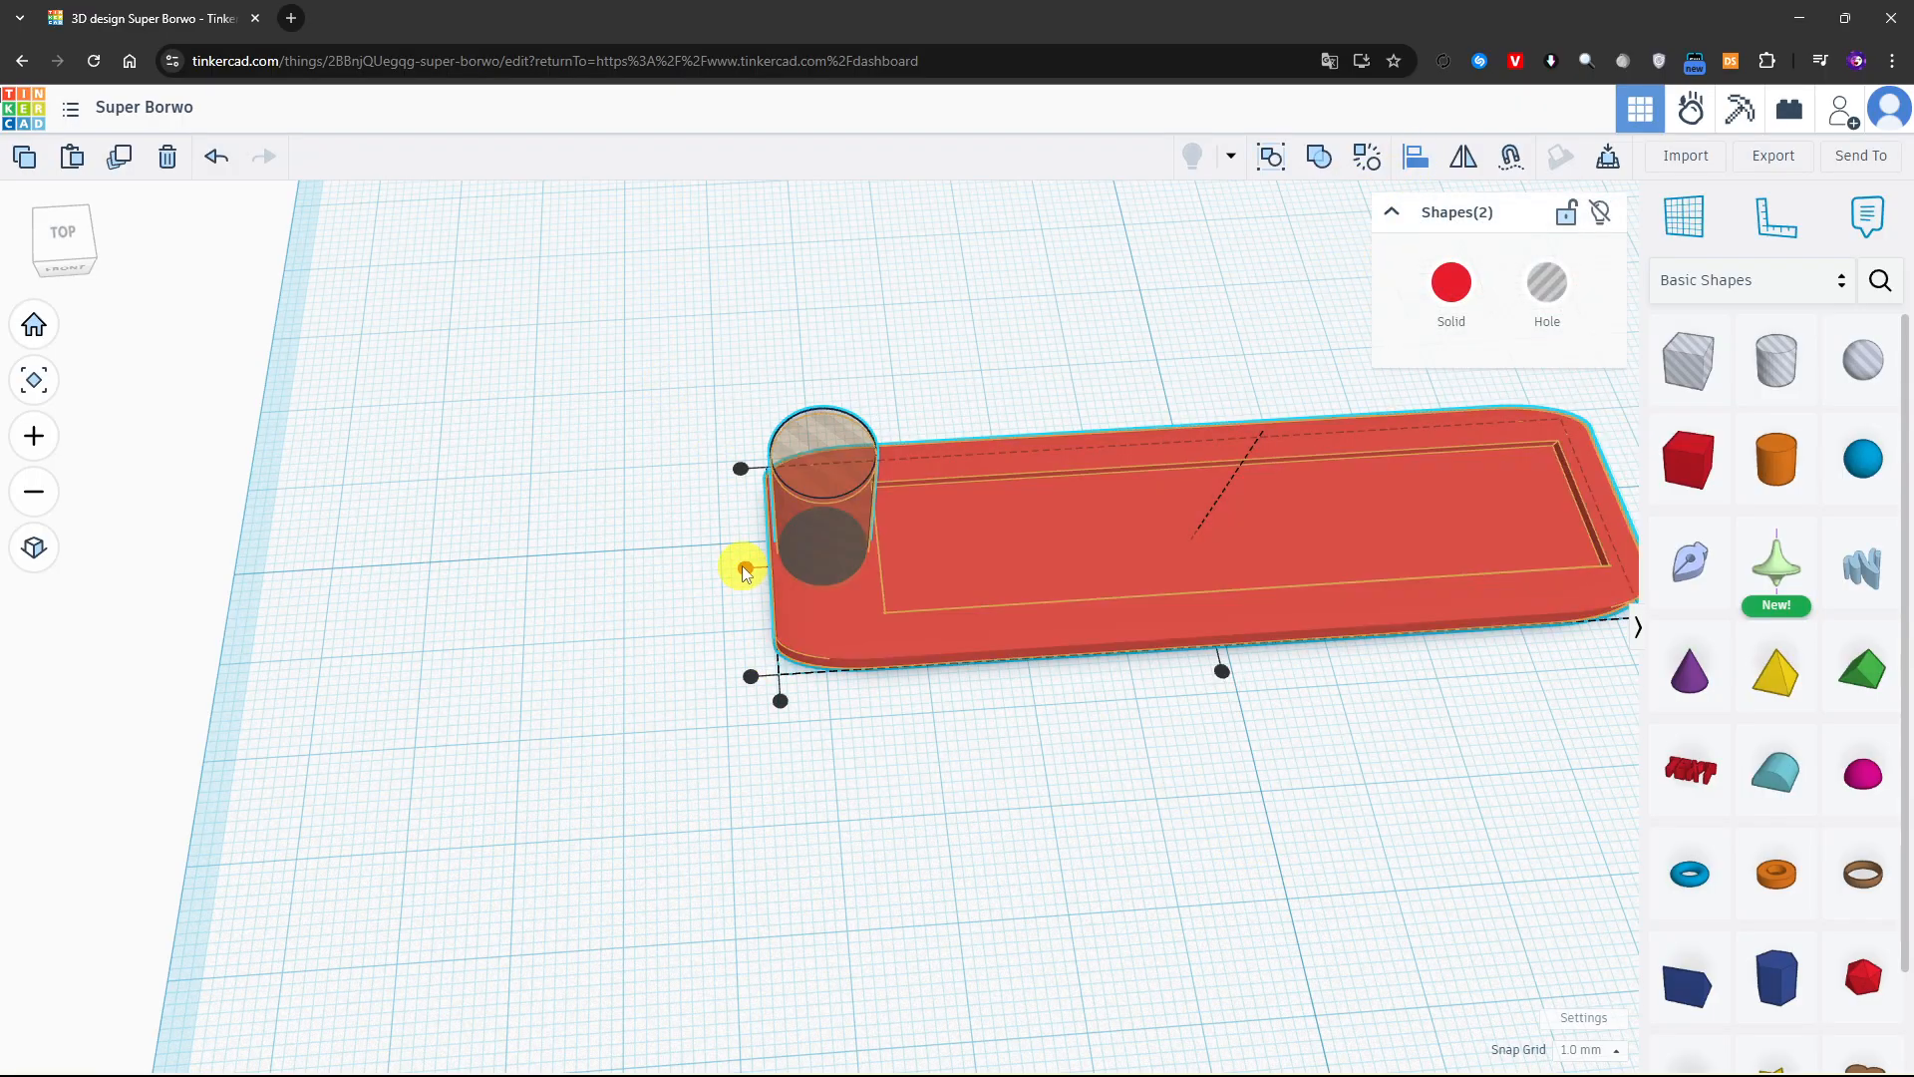
left_click(742, 567)
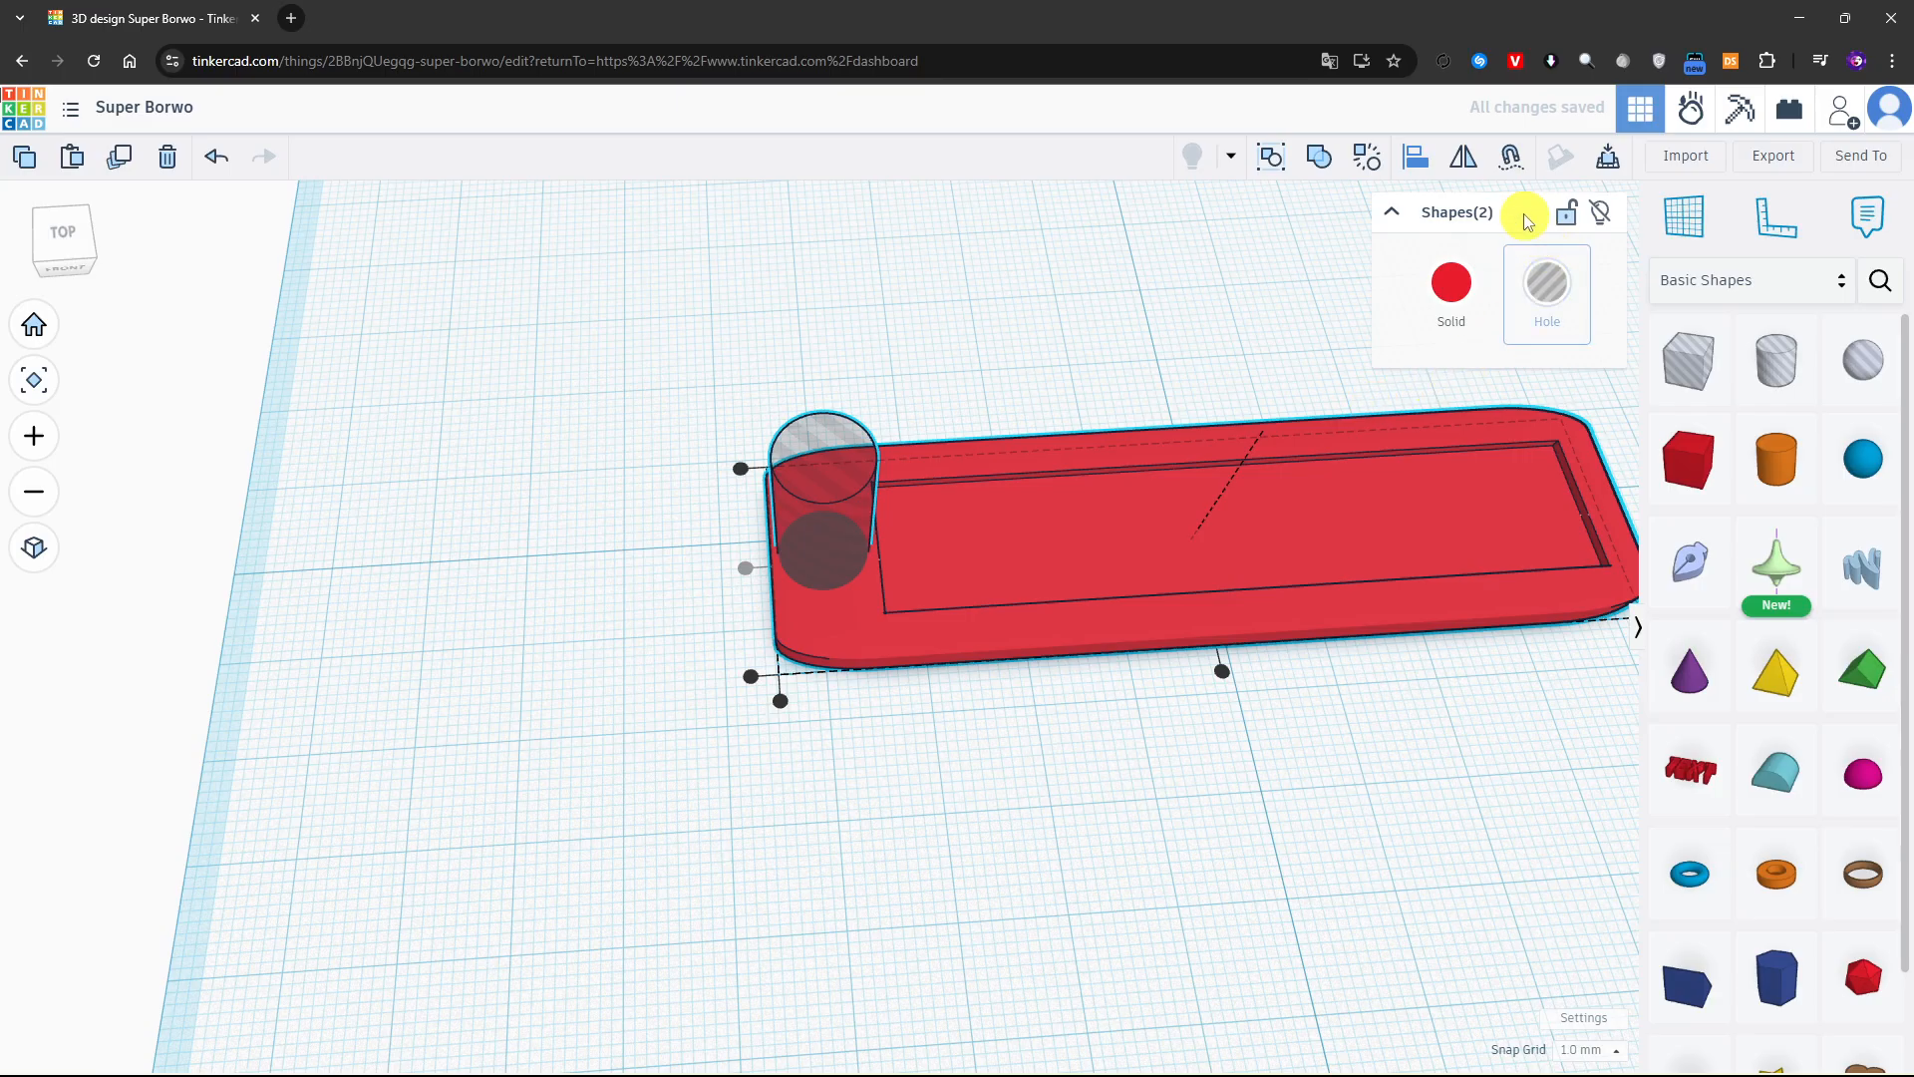
left_click_drag(628, 299, 1226, 817)
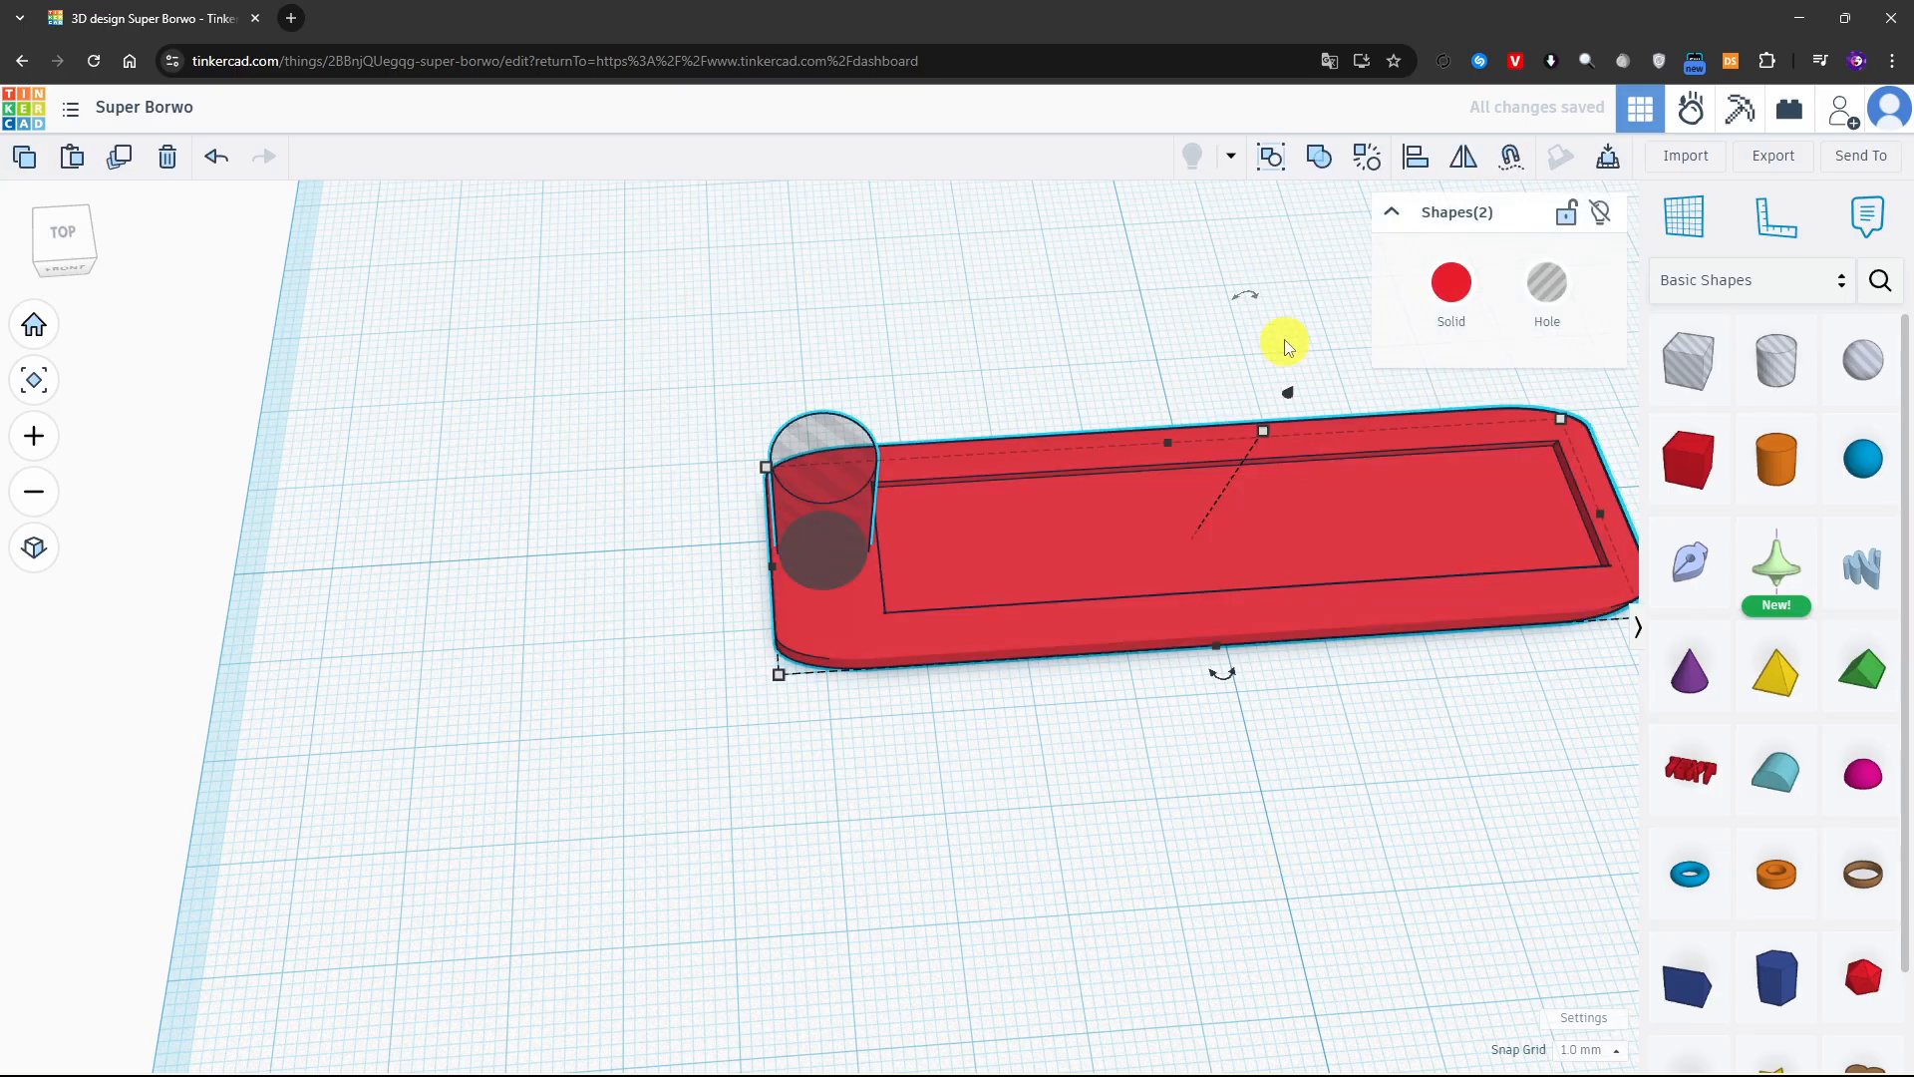
left_click(1327, 162)
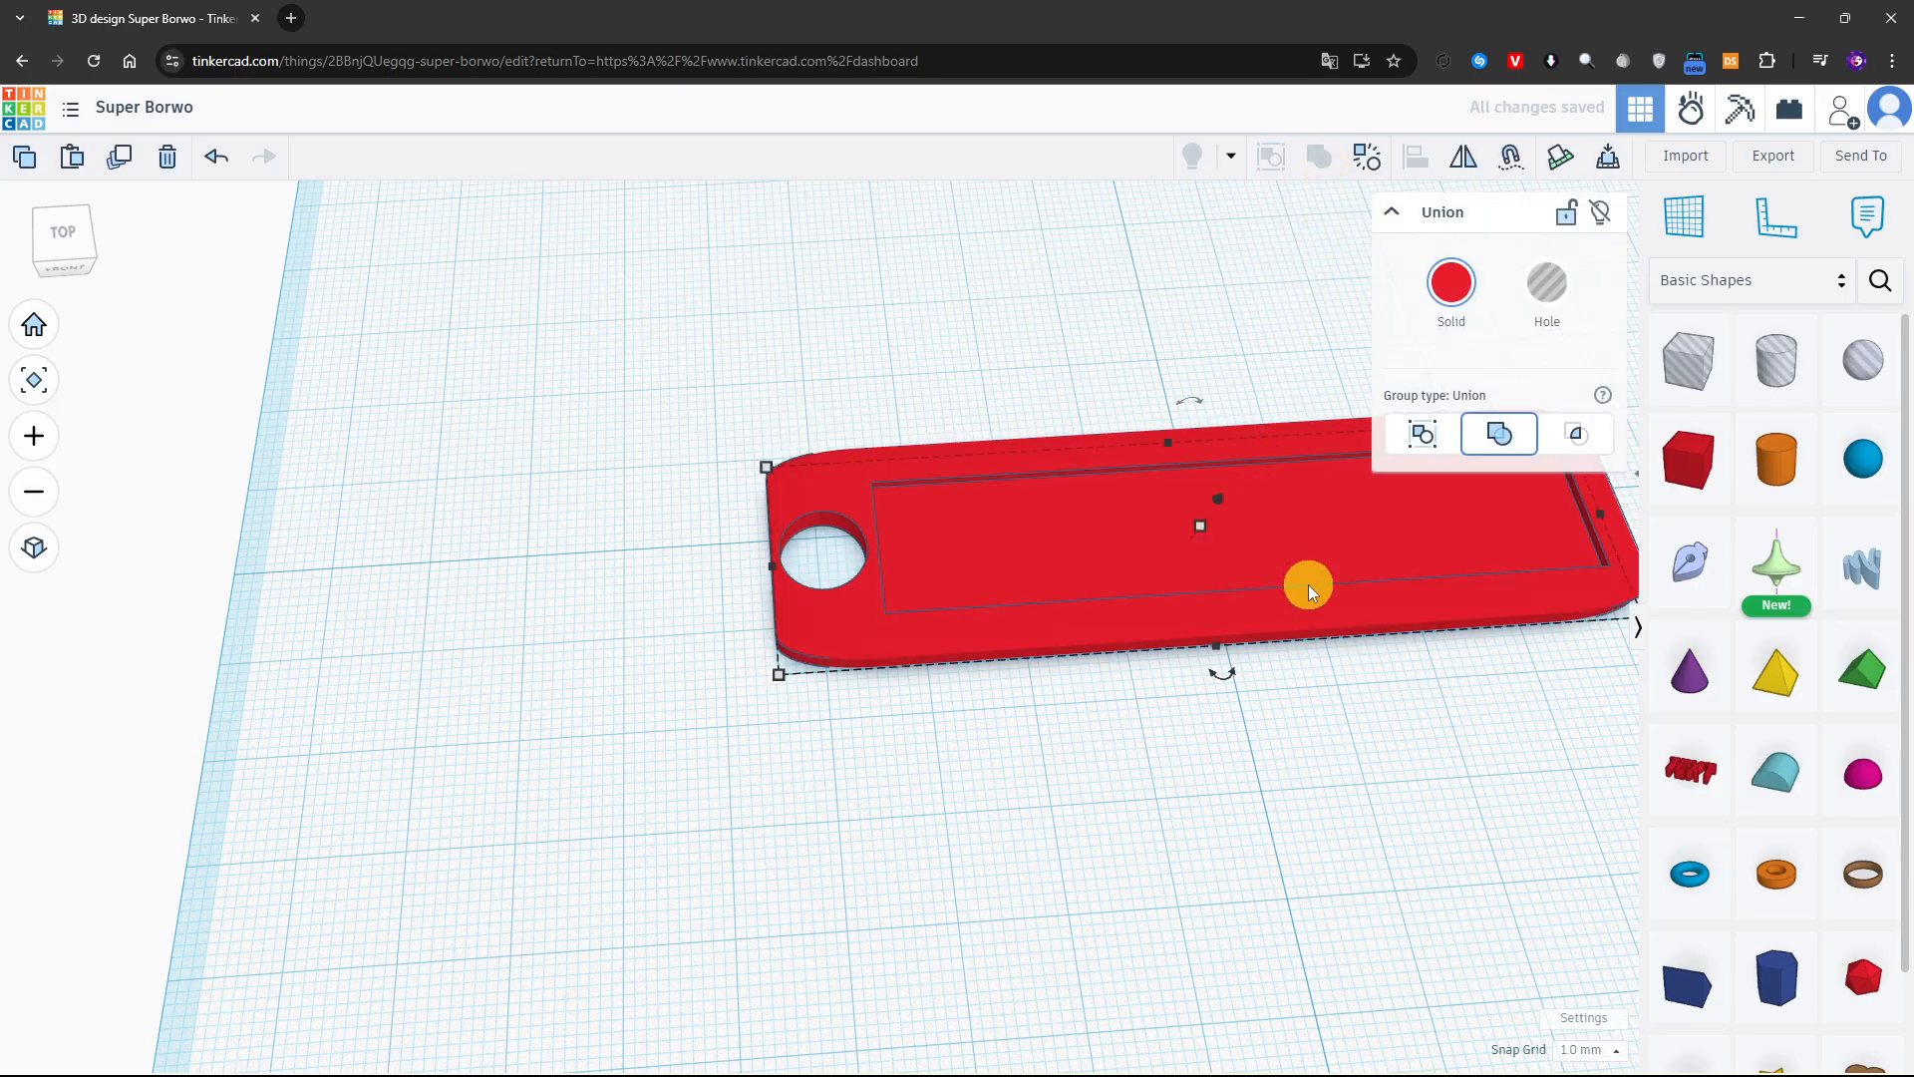
Add a Text shape on top of the plate, over the rectangular recess
left_click(1247, 908)
right_click_drag(1239, 906, 1354, 933)
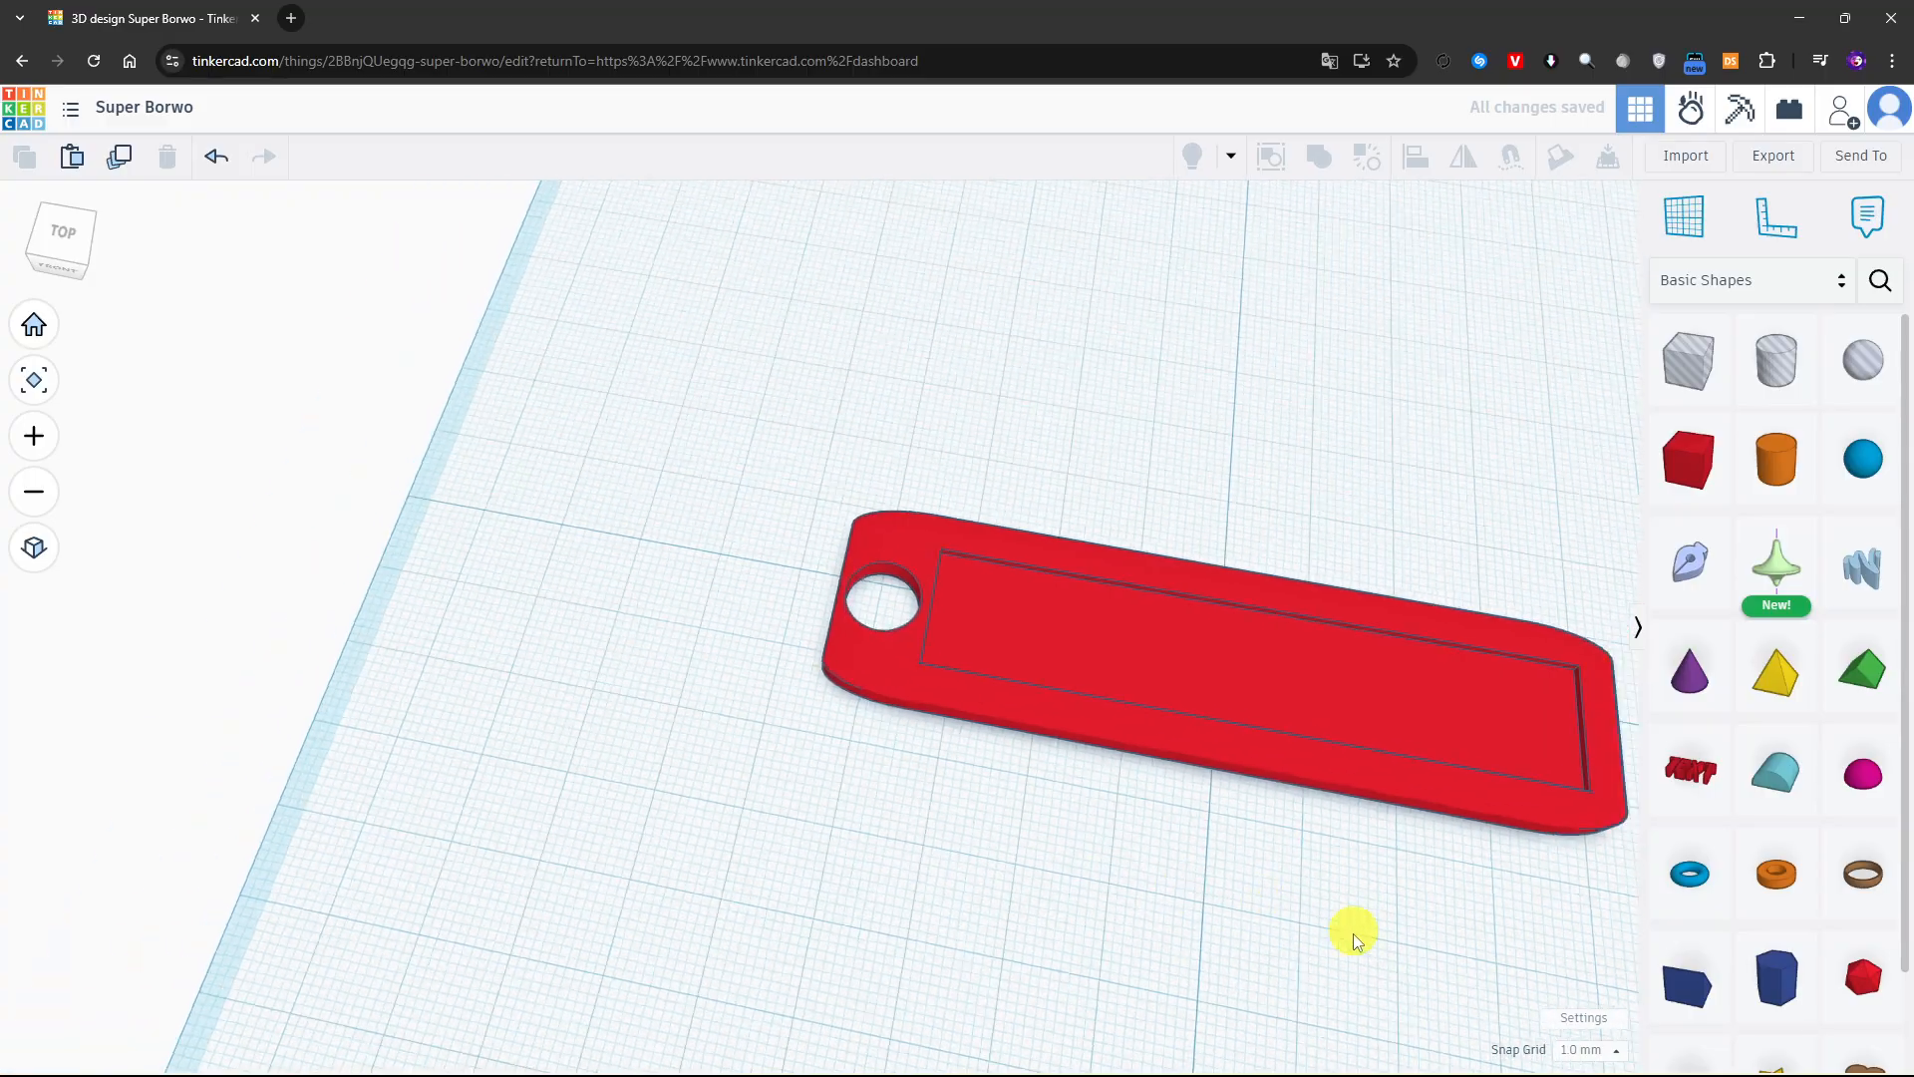
left_click_drag(1696, 810, 1256, 646)
left_click(1256, 642)
middle_click_drag(1521, 939, 1217, 888)
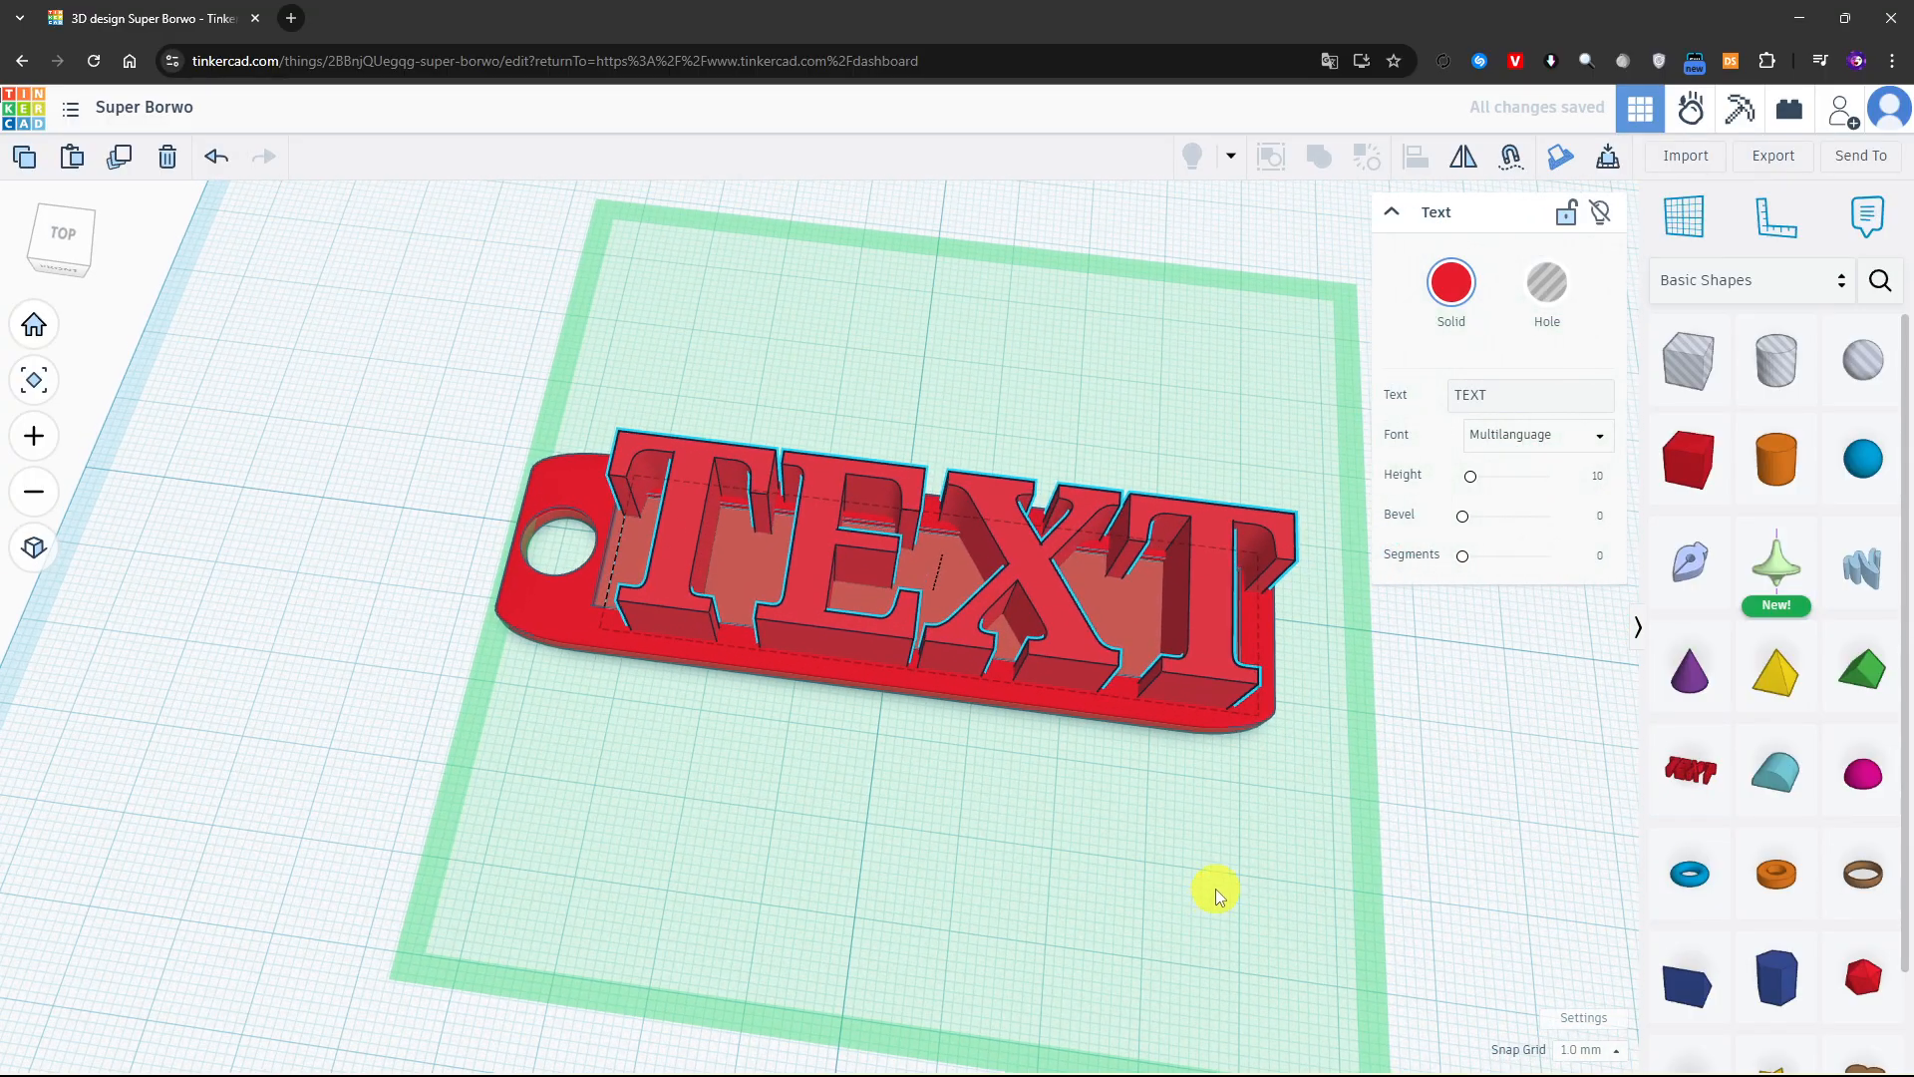
Scale the text down to a fraction of its size and move it into the plate's rectangular recess
left_click_drag(1261, 716, 943, 576)
left_click(1017, 598)
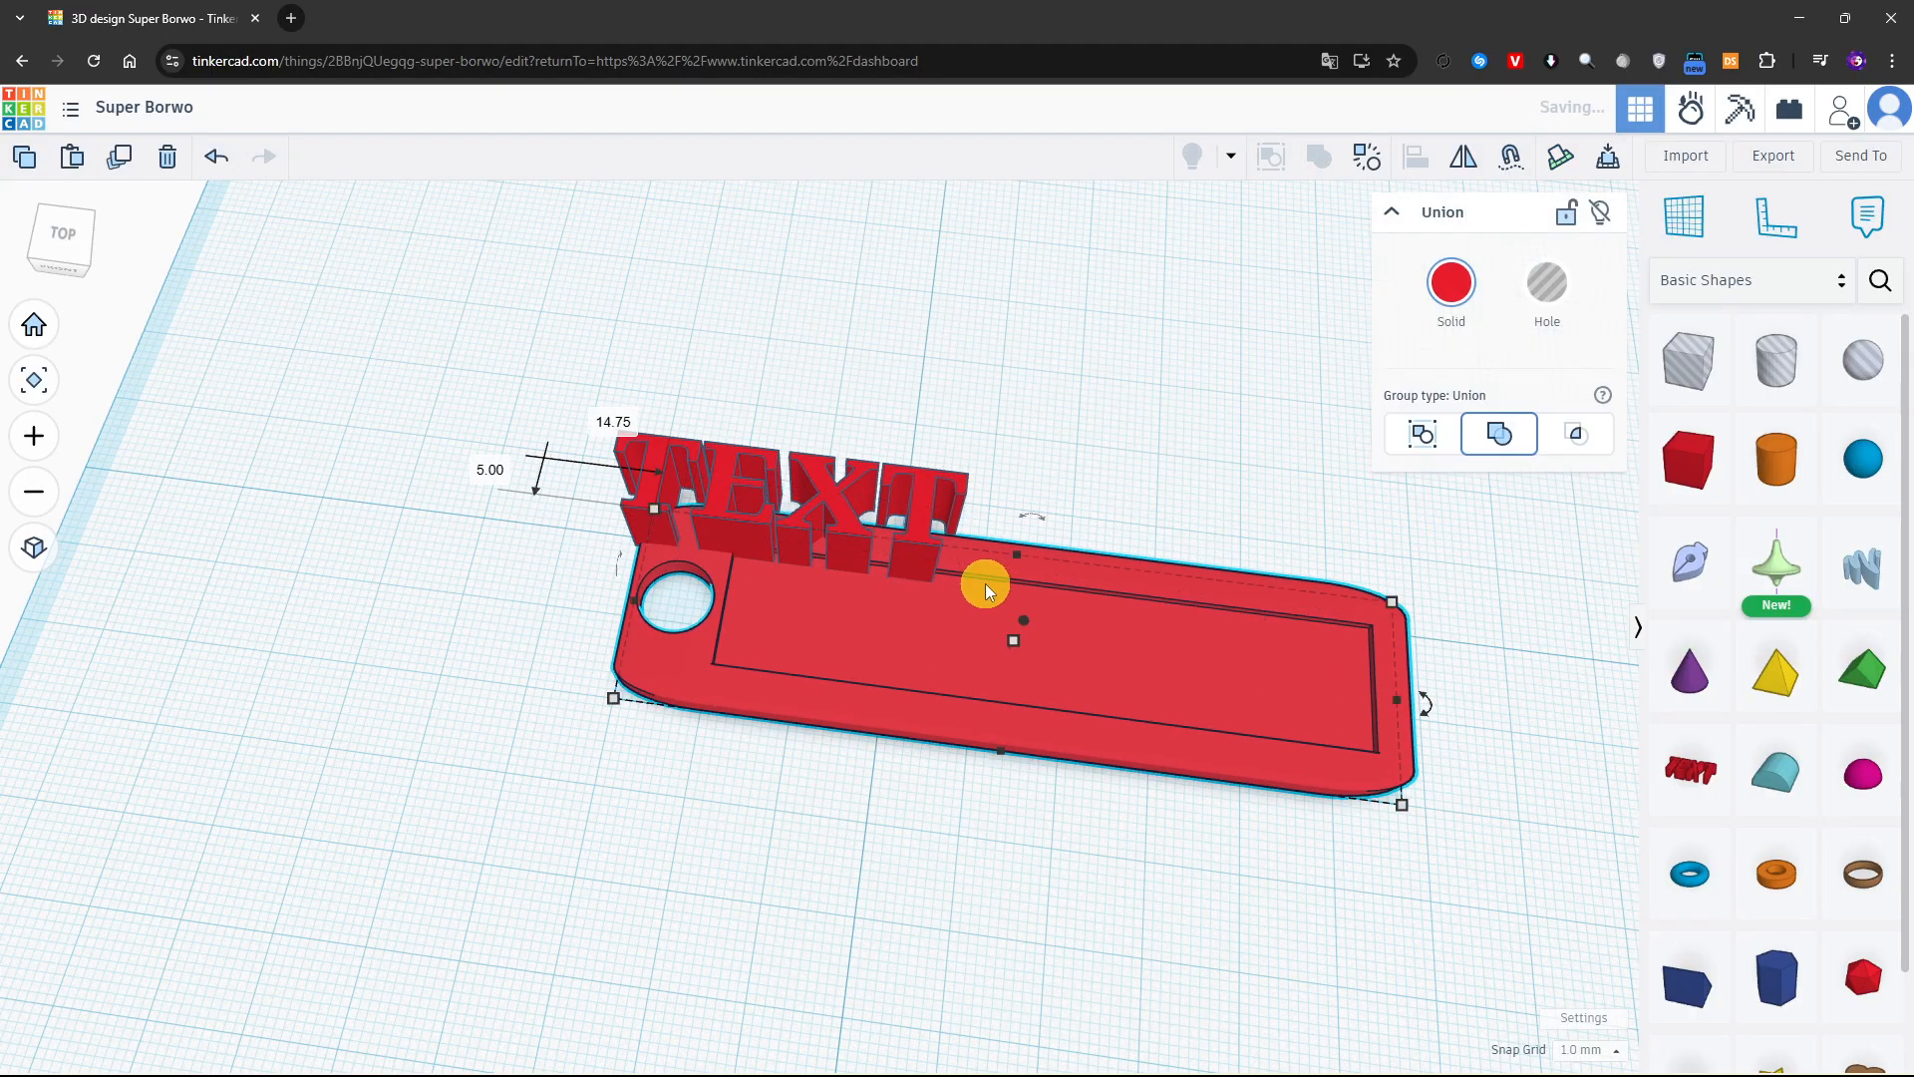
left_click(852, 494)
left_click_drag(840, 534, 948, 596)
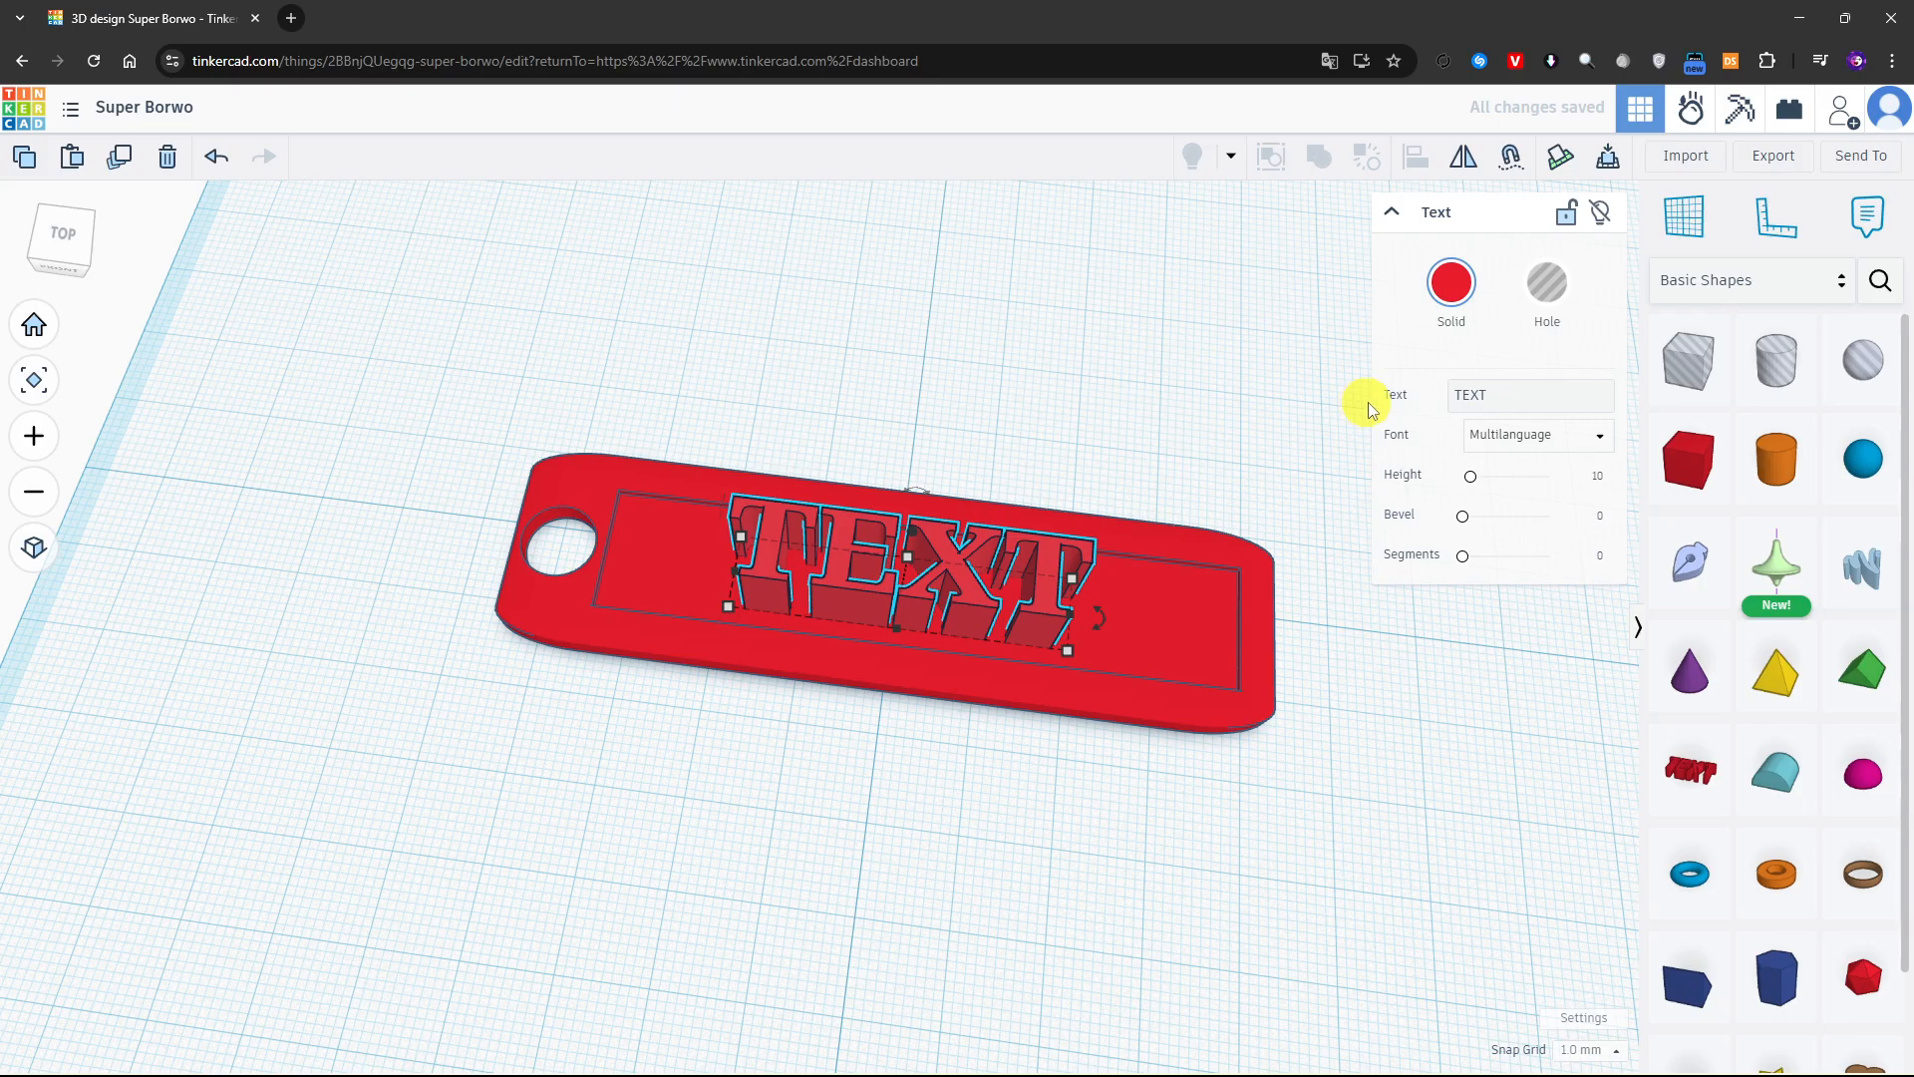
Change the text shape's wording to GUIDETOEVERYTHING
key("BackSpace")
key("BackSpace")
key("BackSpace")
key("BackSpace")
type("GU")
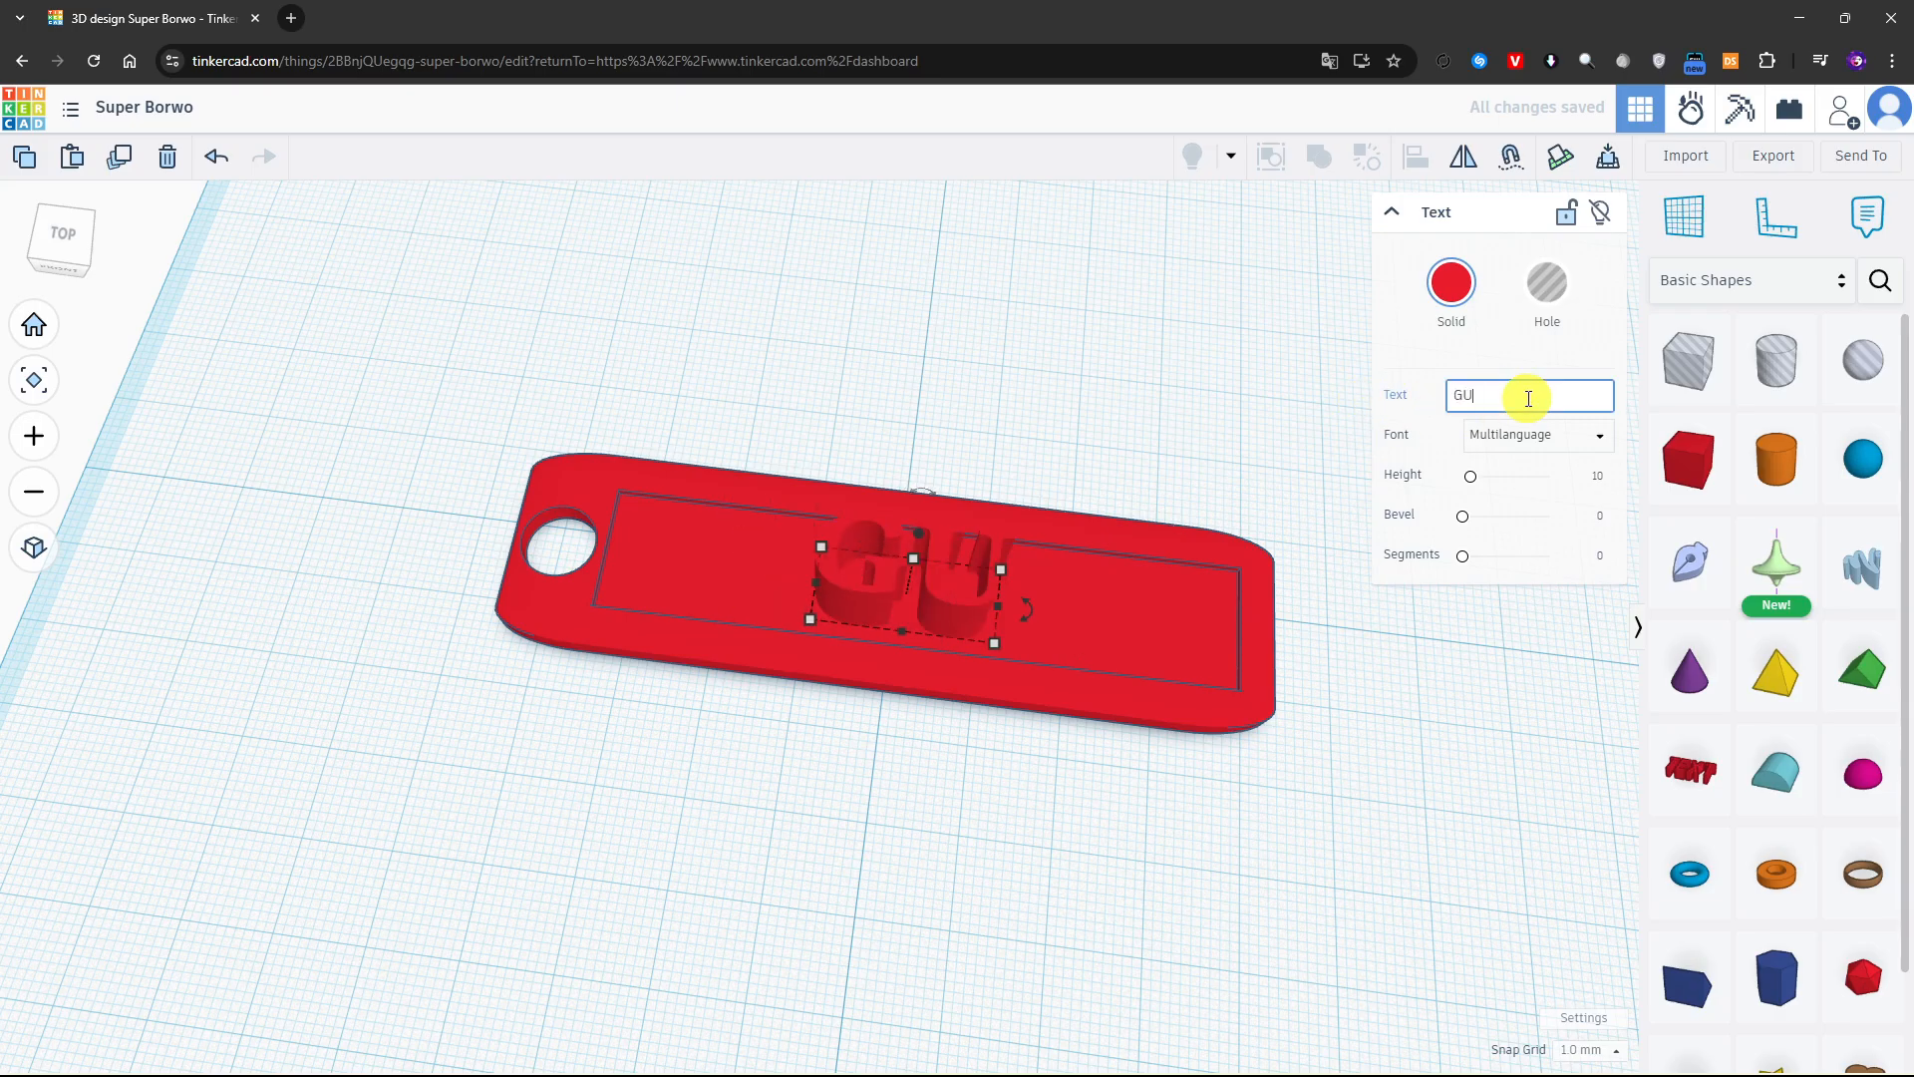
type("IDETOEVERYTH")
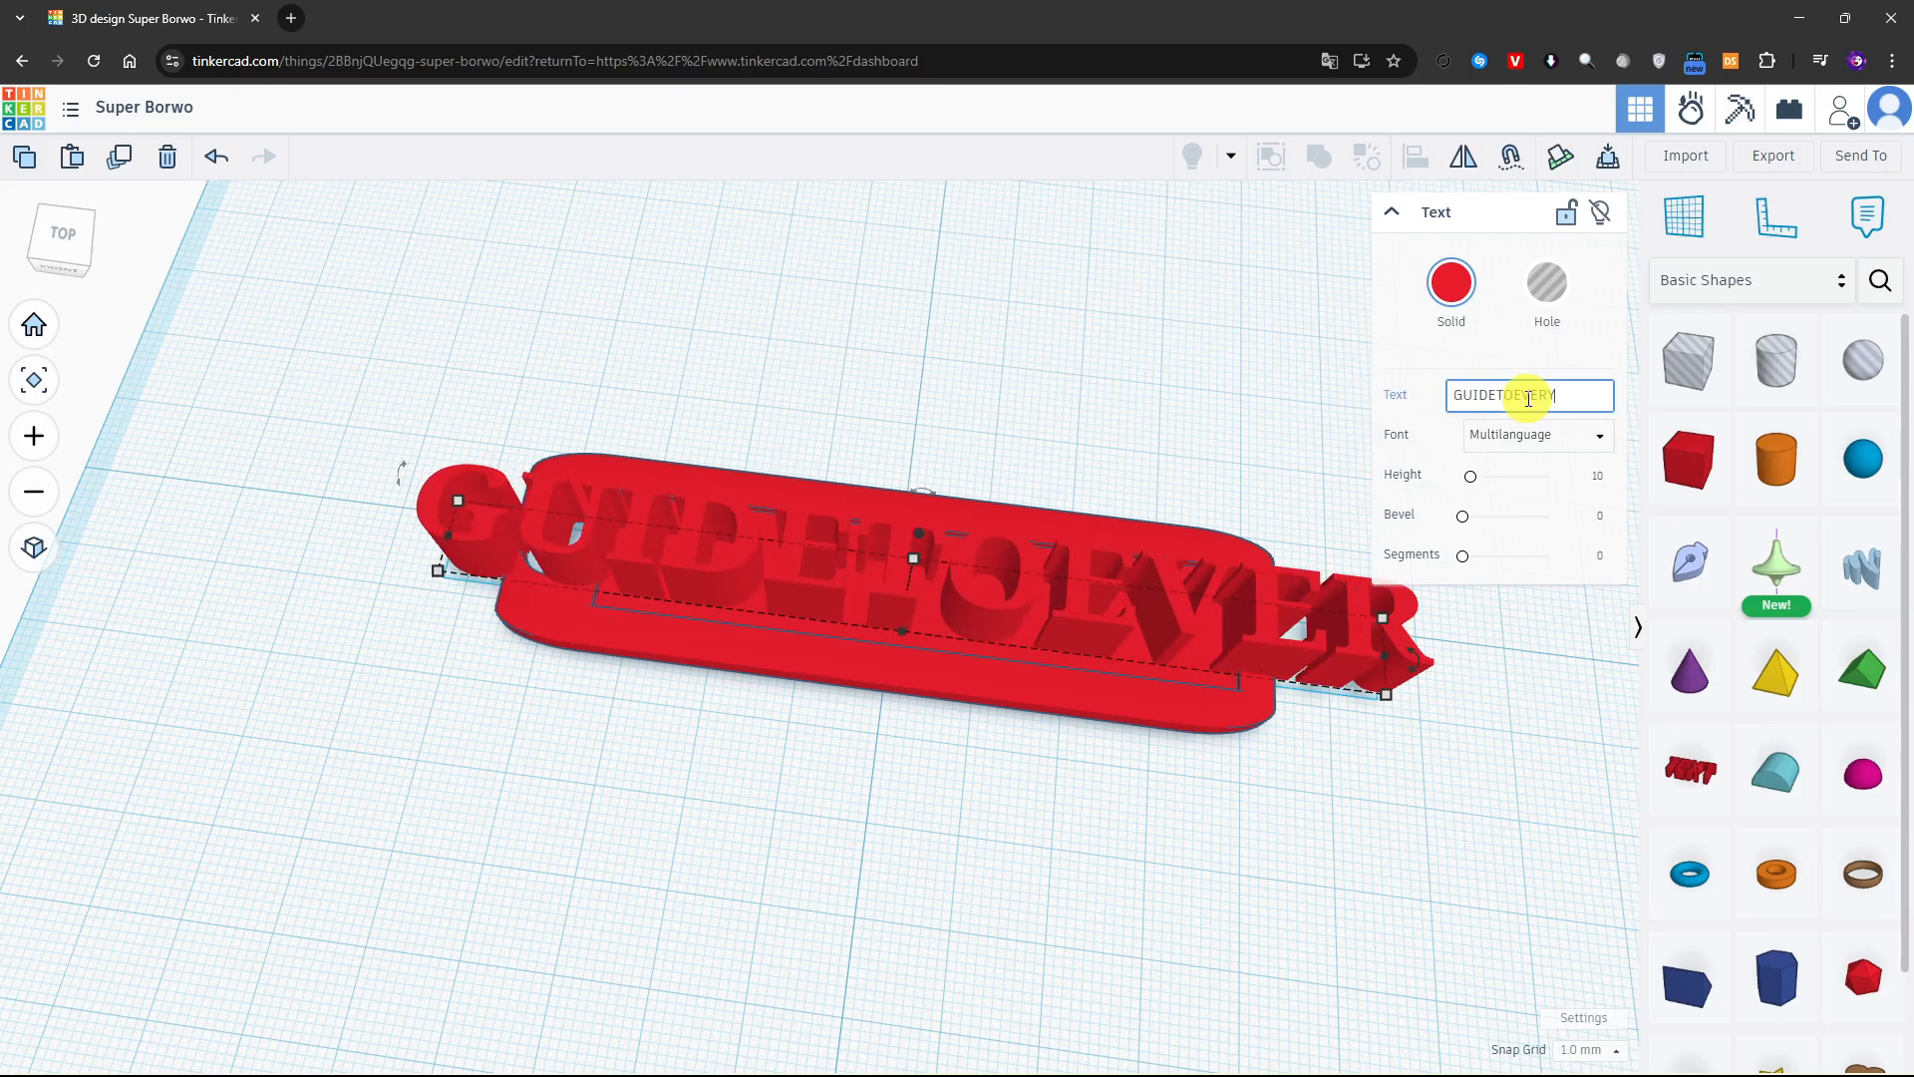
key("BackSpace")
key("BackSpace")
key("BackSpace")
type("YTHING")
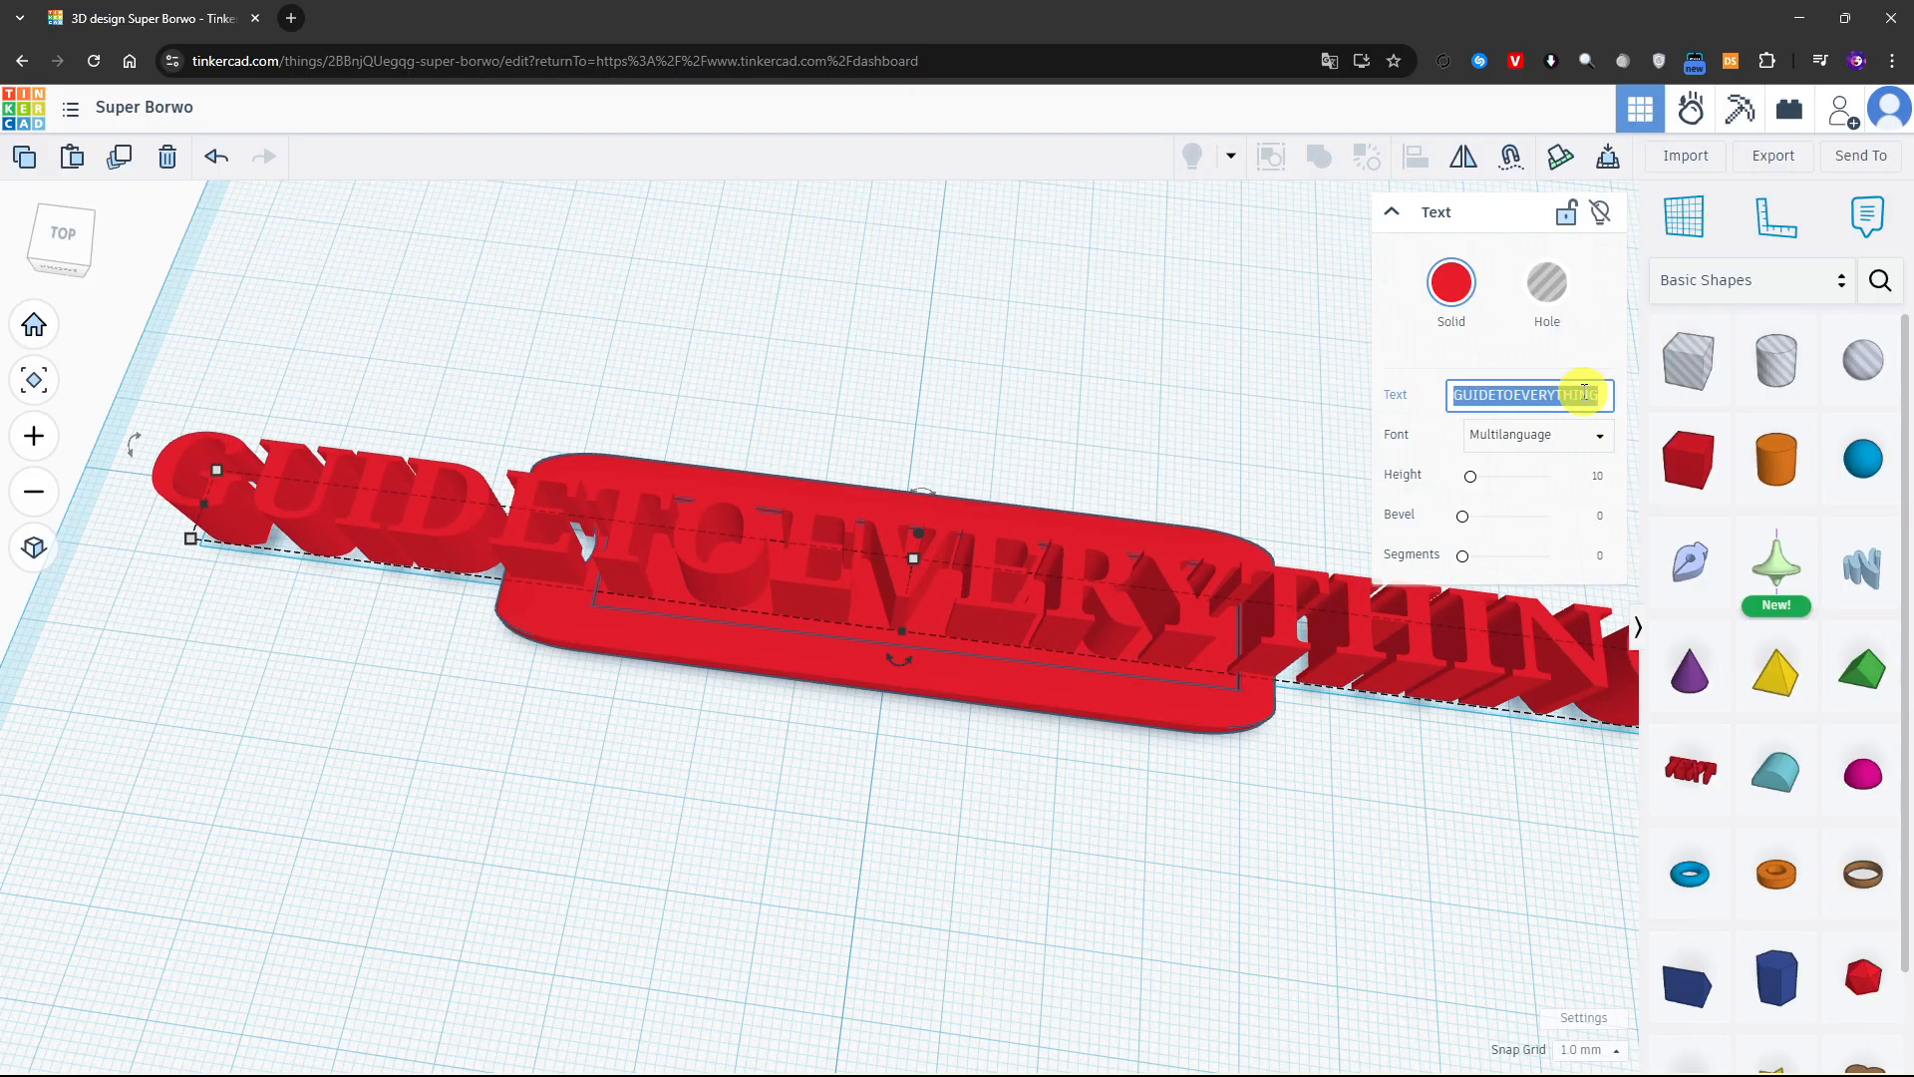
Recolour the text solid blue so it contrasts with the red plate
left_click(1451, 282)
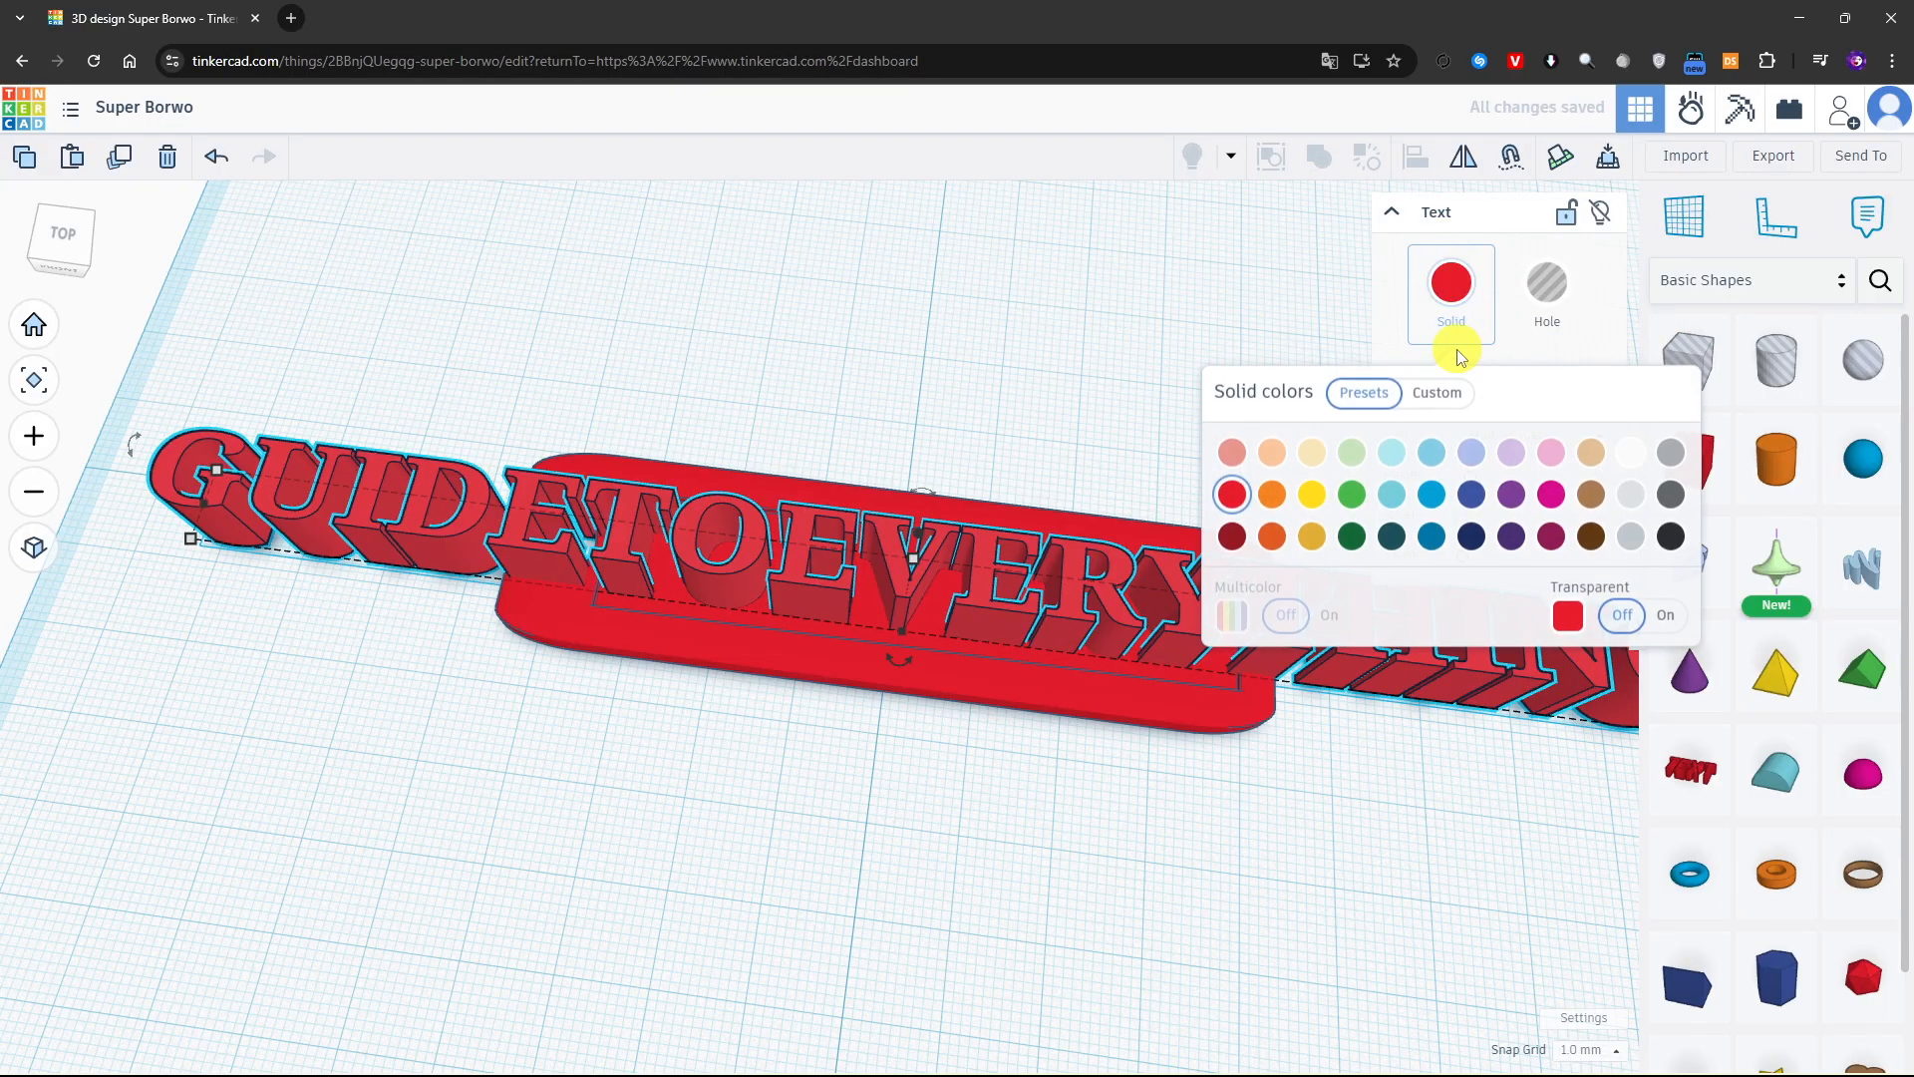
left_click(1401, 494)
left_click(1434, 495)
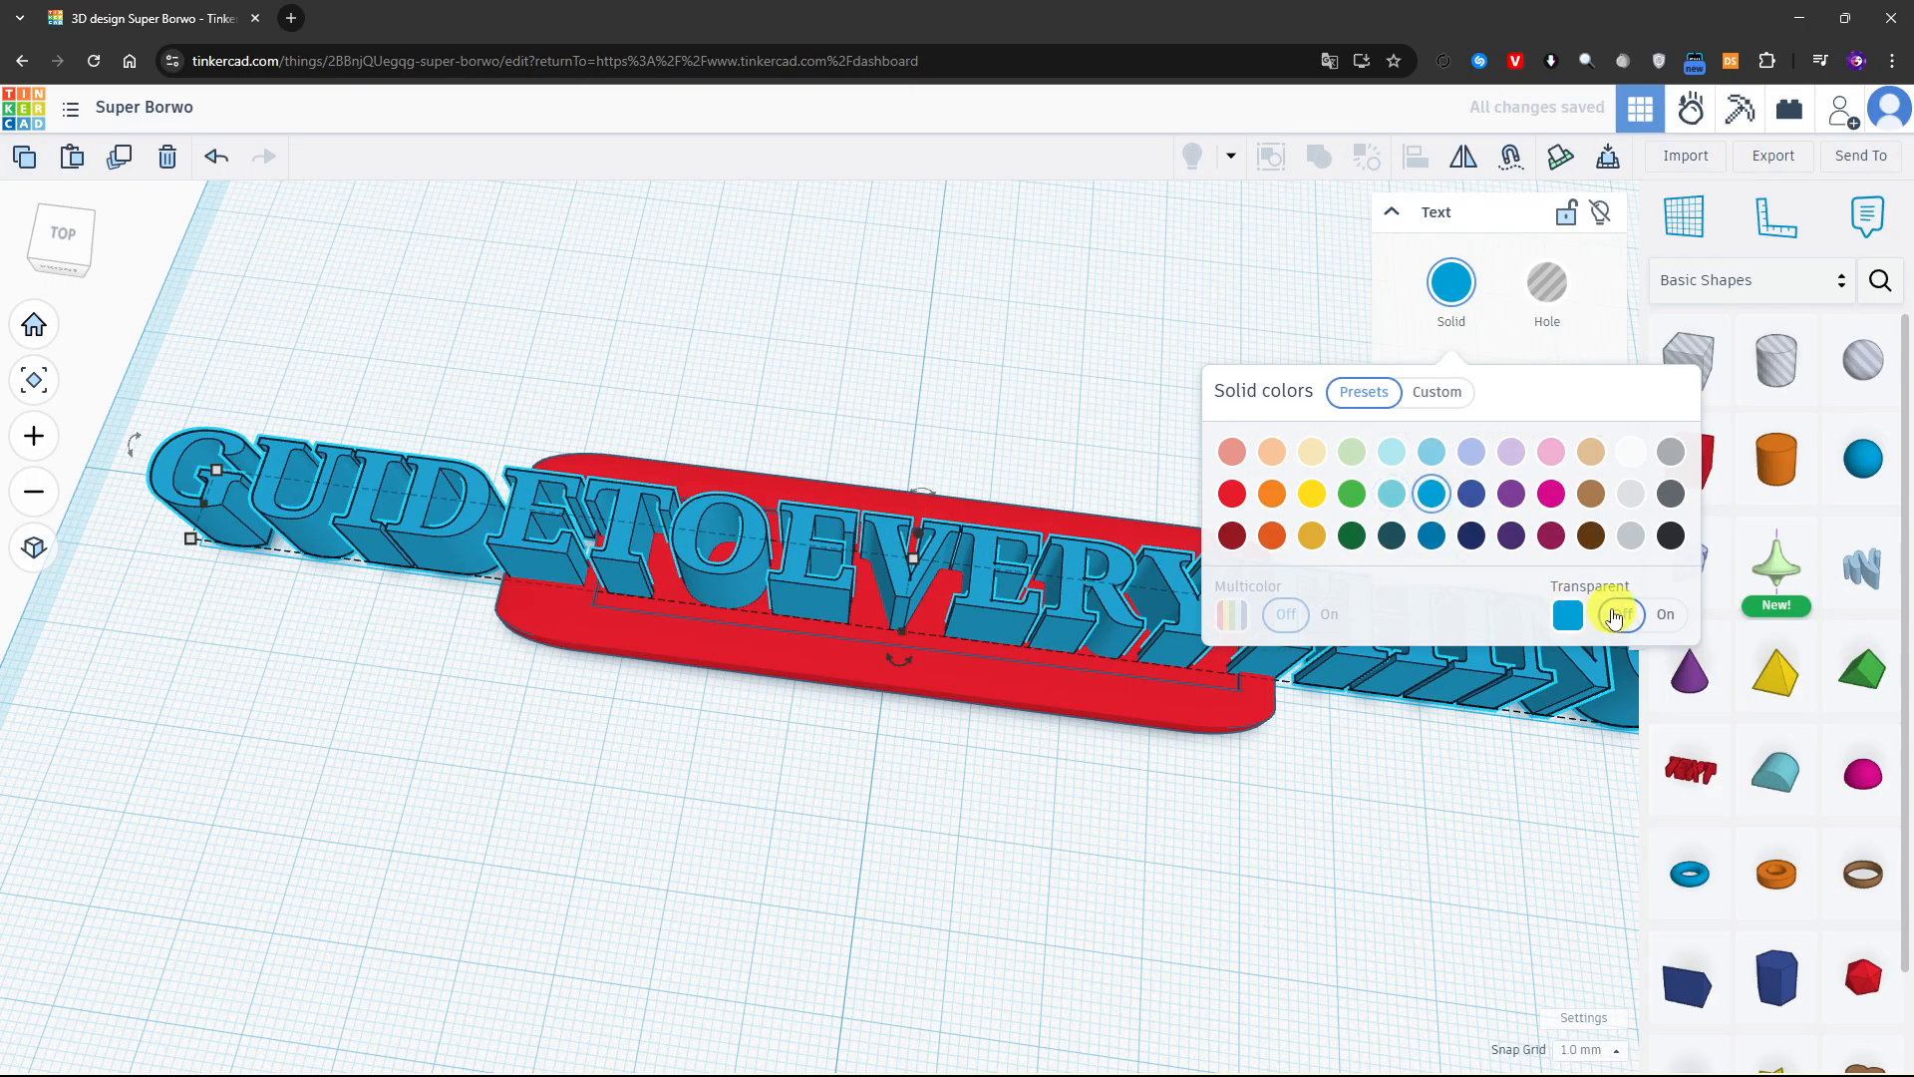
left_click(1595, 348)
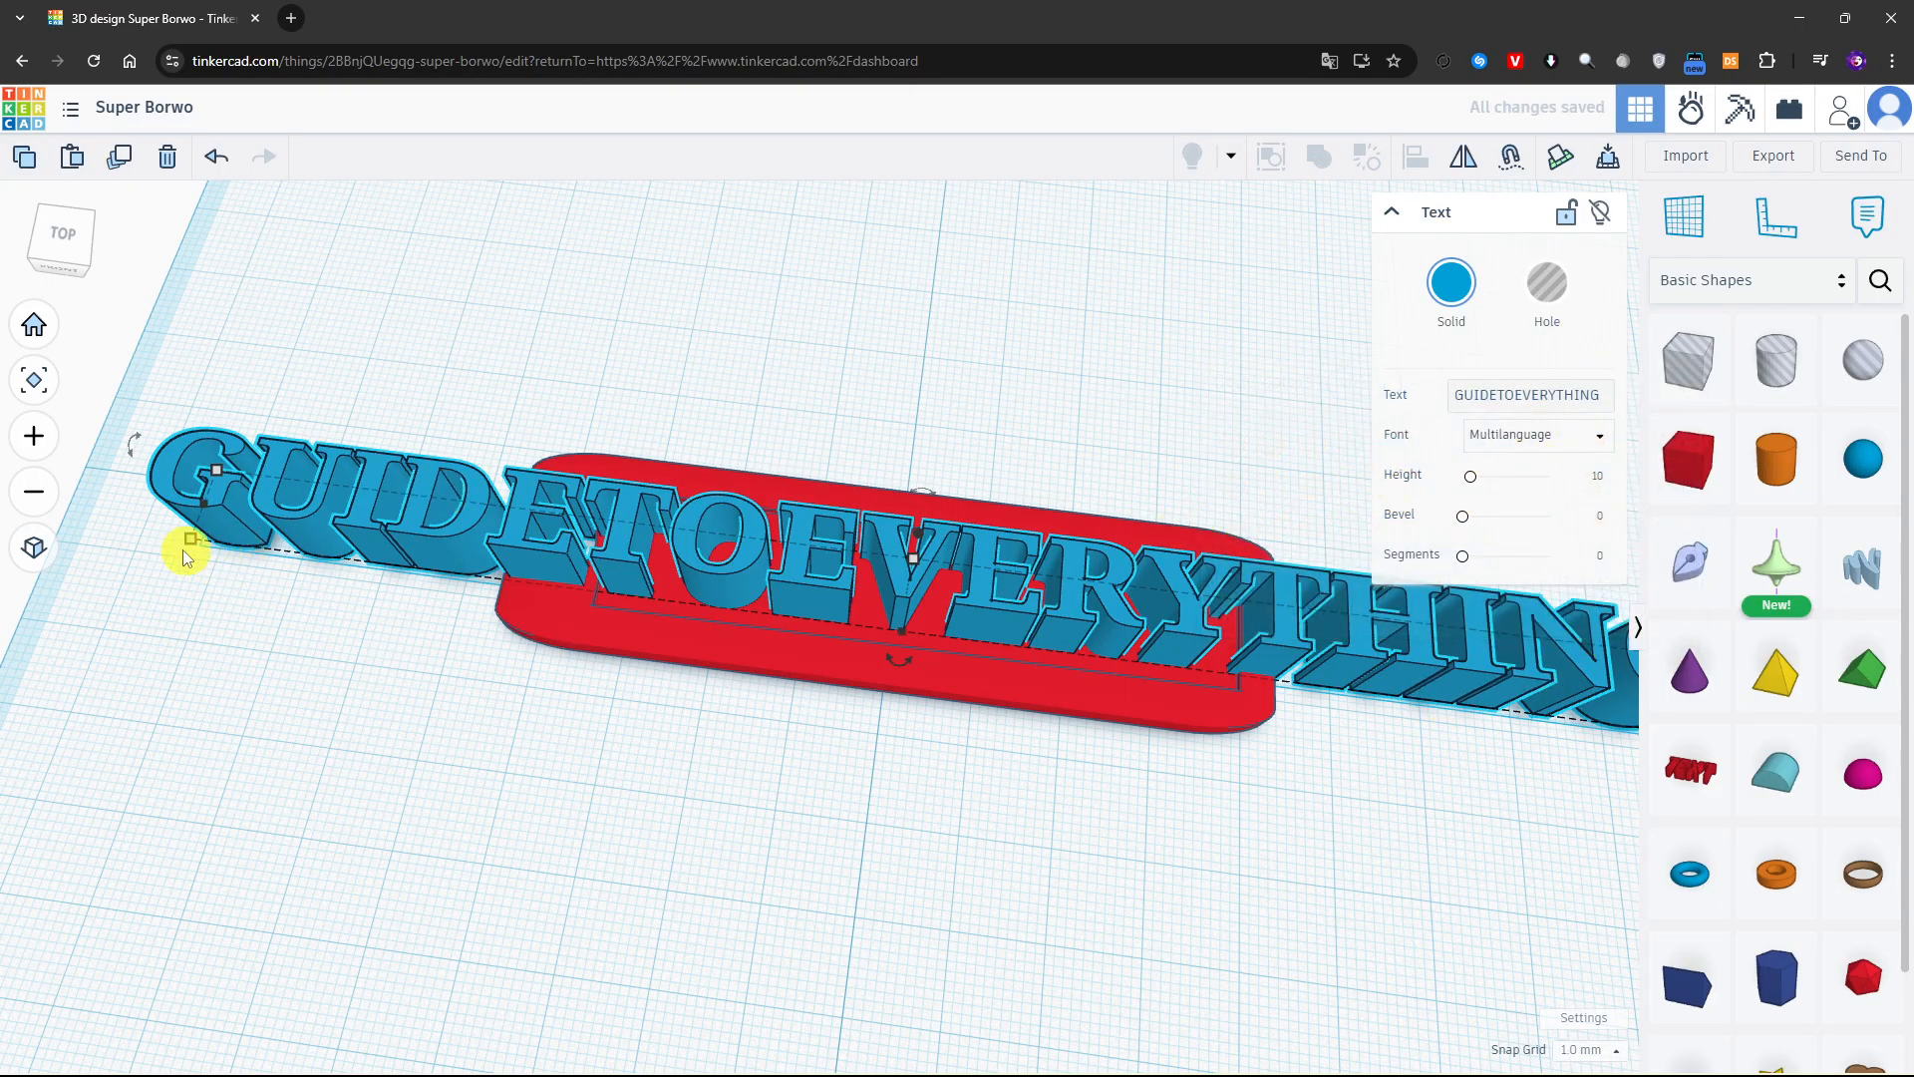
Shrink and position the blue text within the recess outline and reduce its height to 1 mm
left_click_drag(182, 549, 1152, 656)
left_click_drag(1370, 644, 888, 568)
left_click_drag(678, 596, 619, 601)
left_click_drag(1164, 628, 1222, 678)
right_click_drag(1050, 793, 1051, 631)
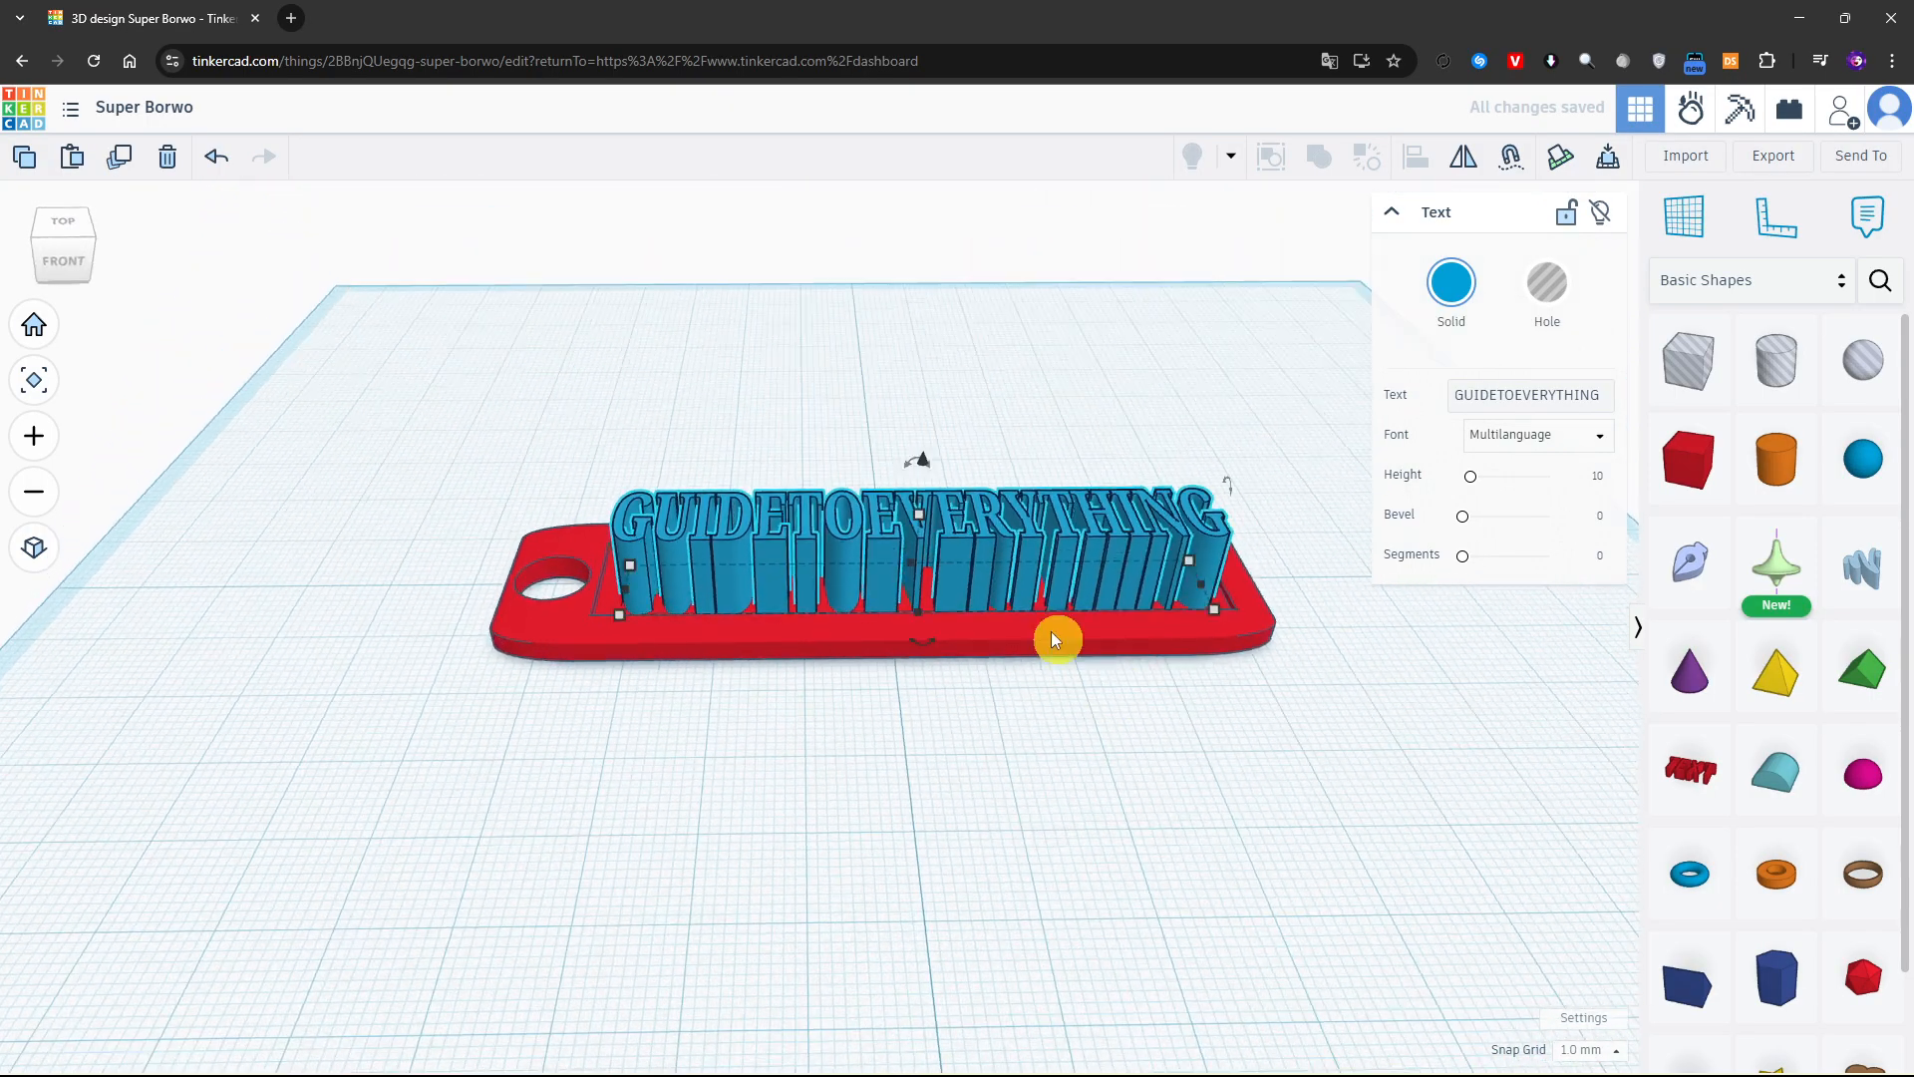
left_click_drag(919, 452, 919, 583)
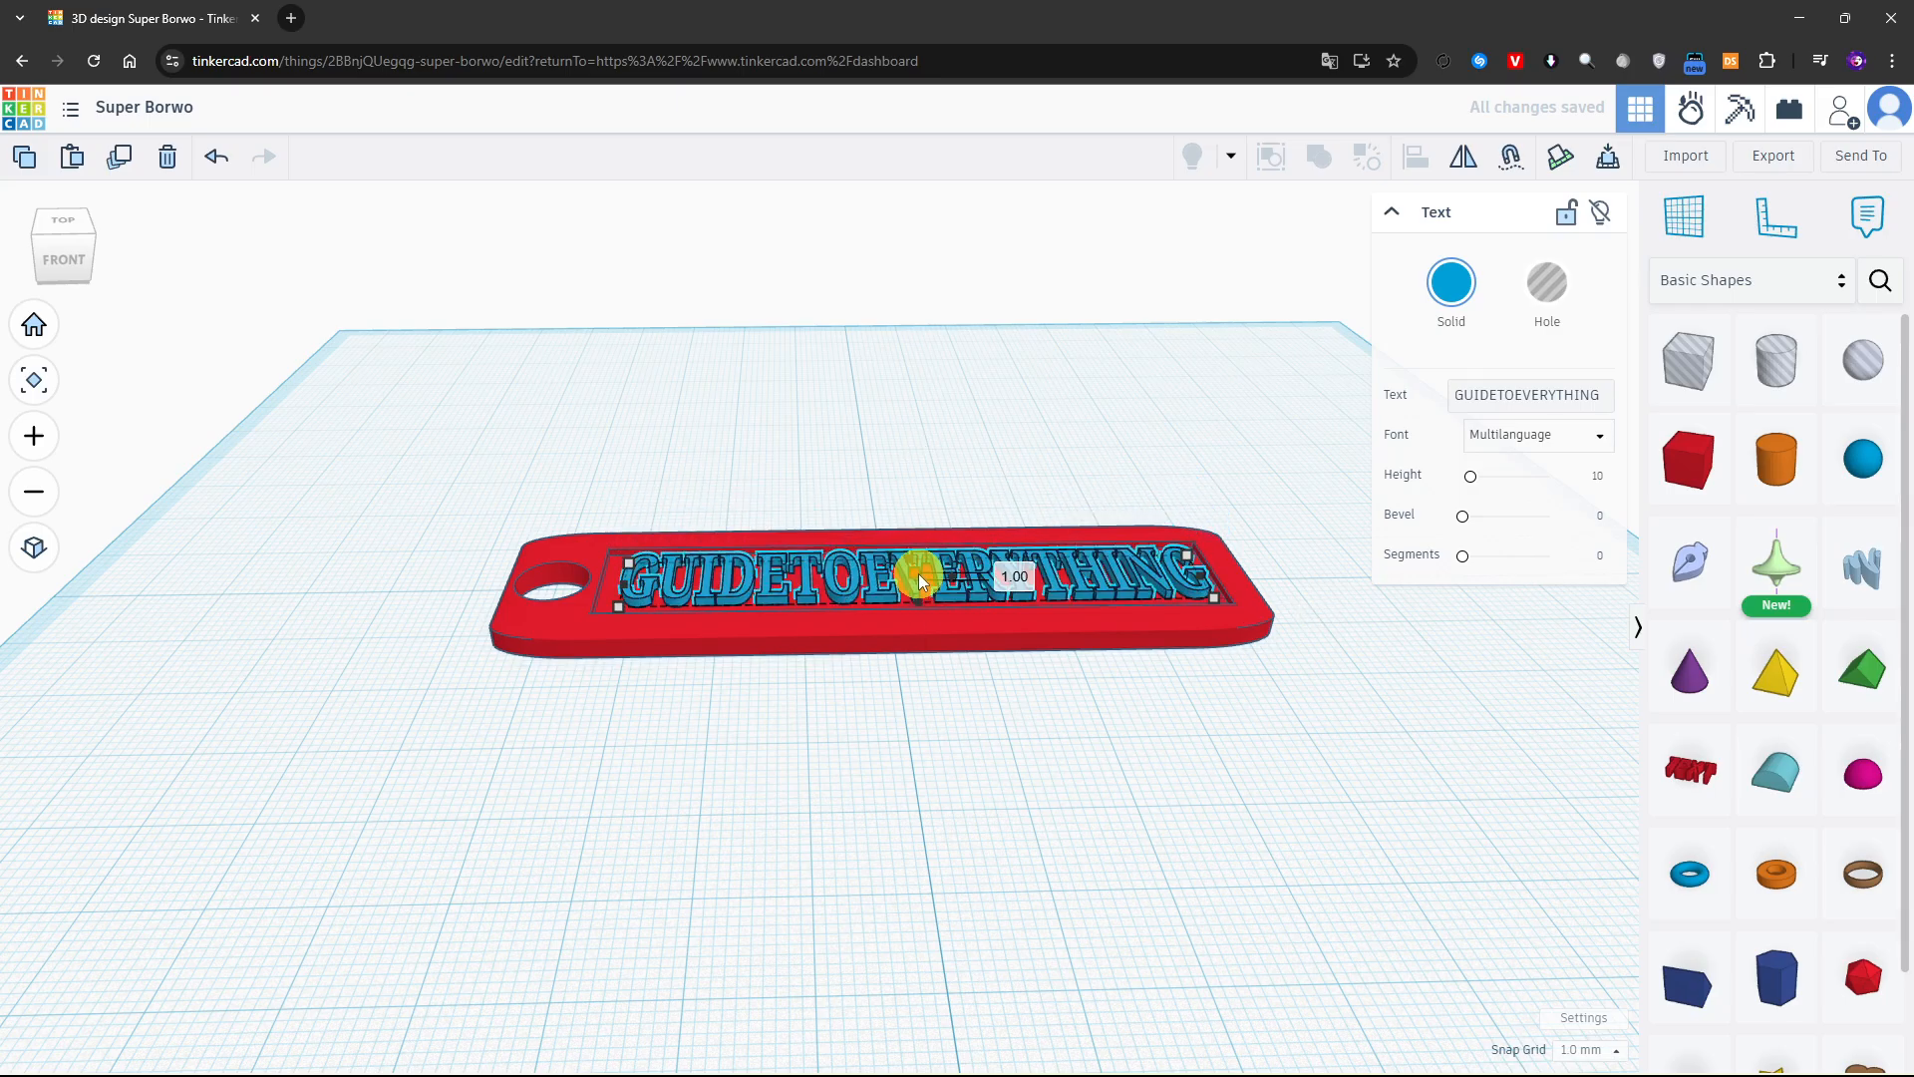
Stretch the text to 71 by 14 mm so it fills the recess
right_click_drag(905, 694, 921, 902)
left_click_drag(610, 565, 590, 548)
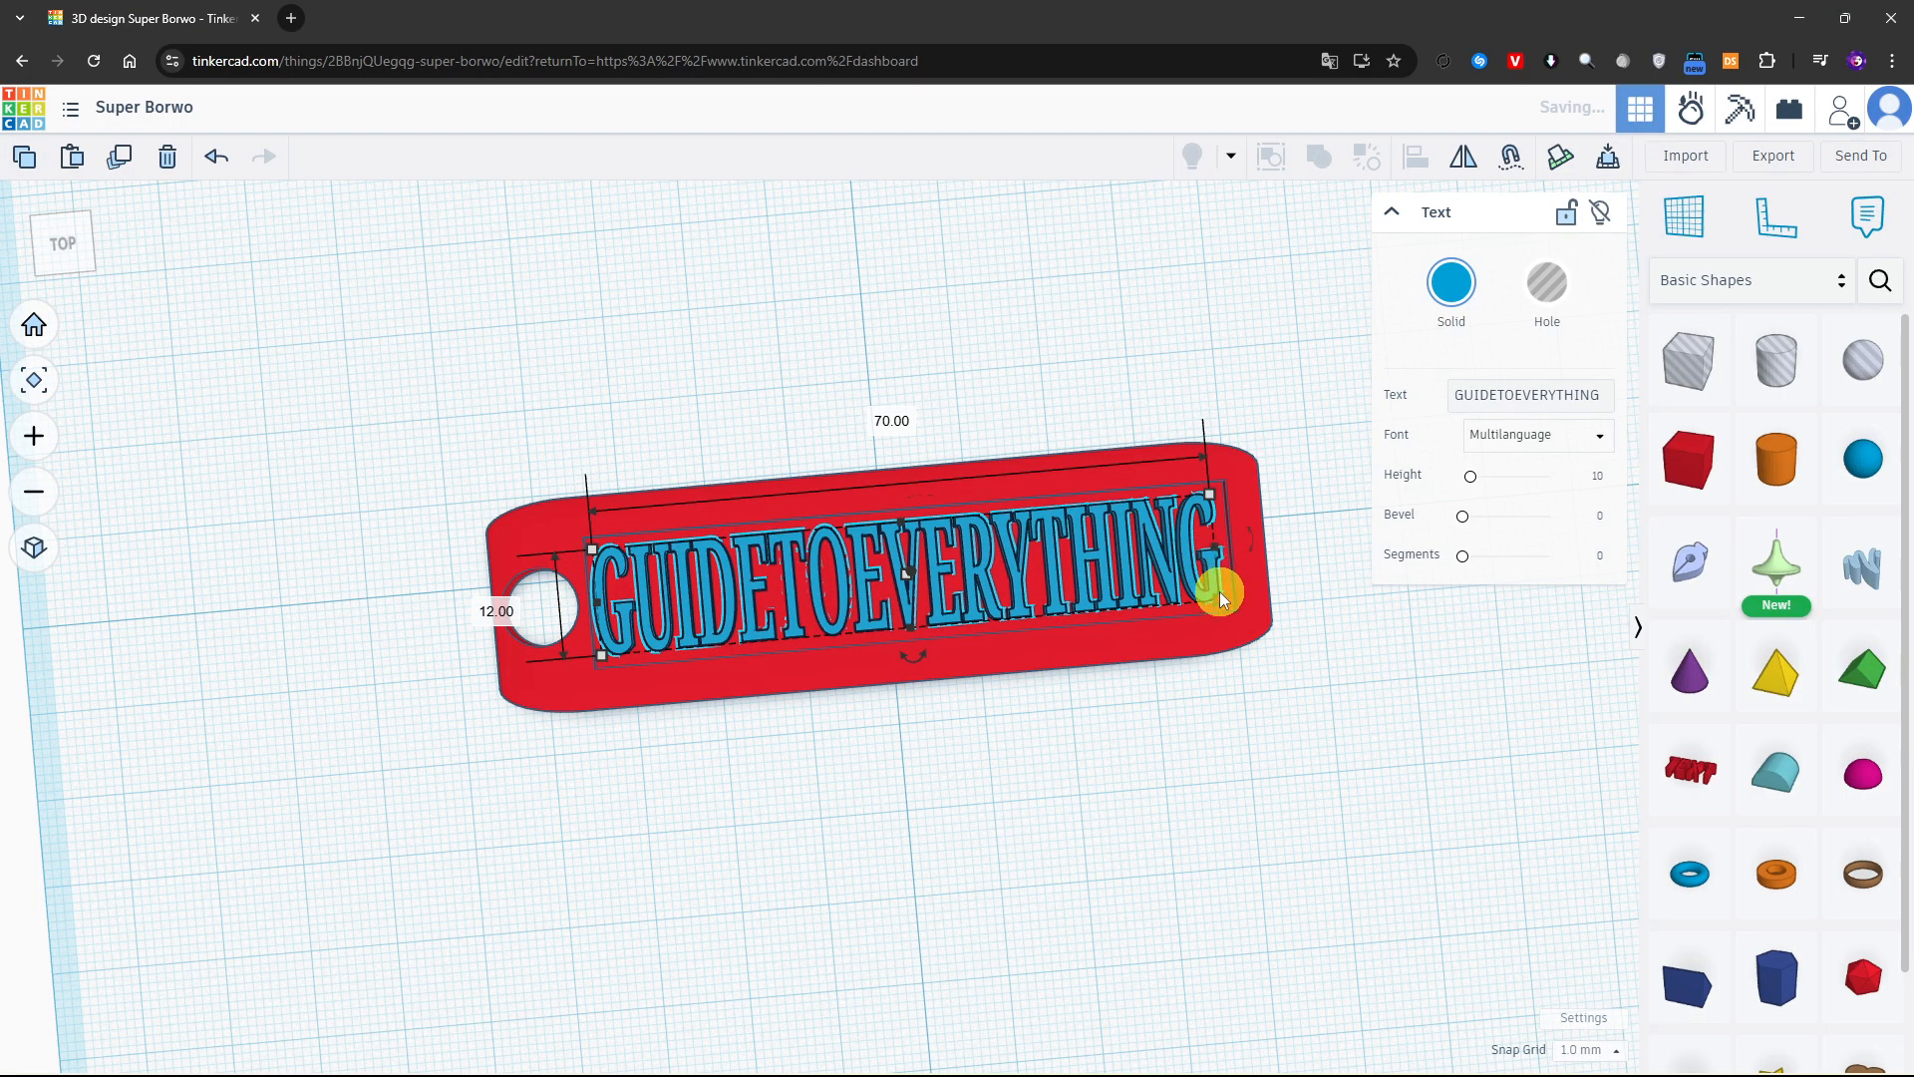
left_click_drag(1224, 596, 1228, 601)
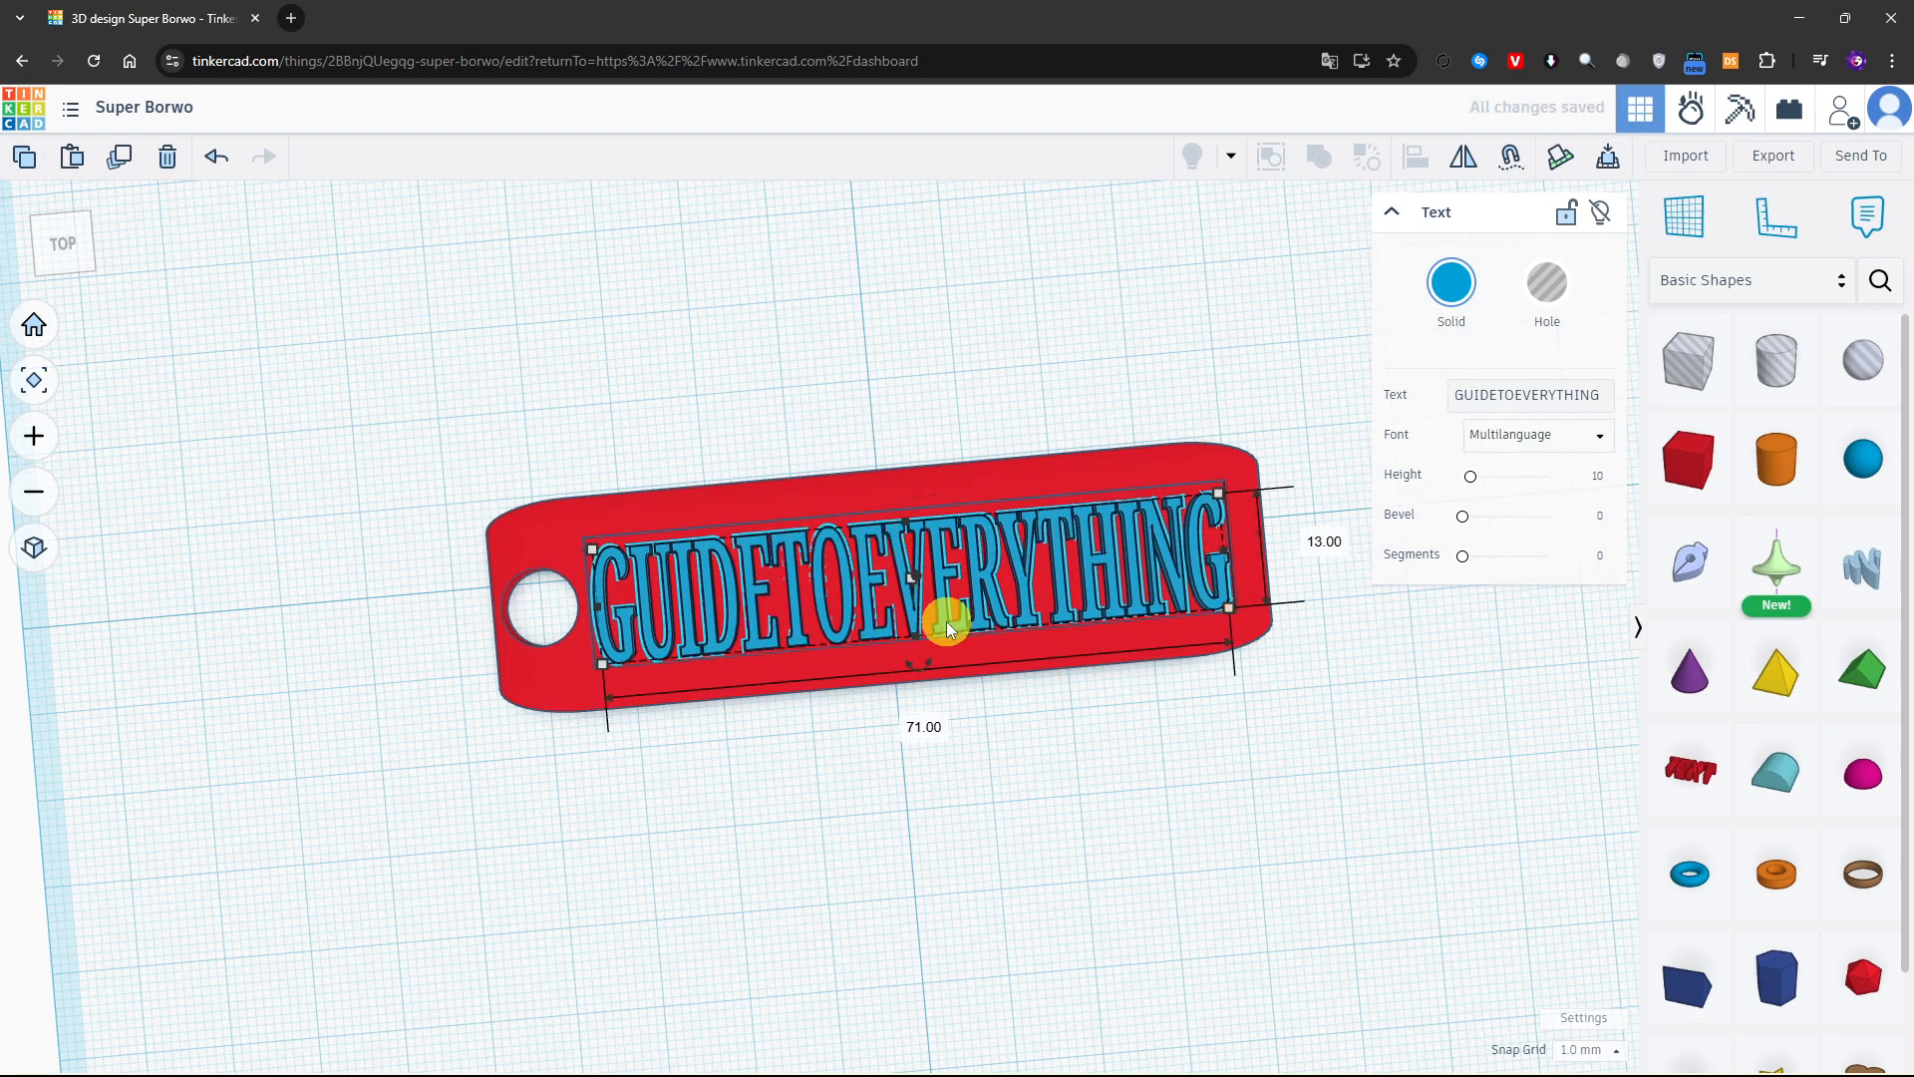
left_click_drag(915, 549, 904, 507)
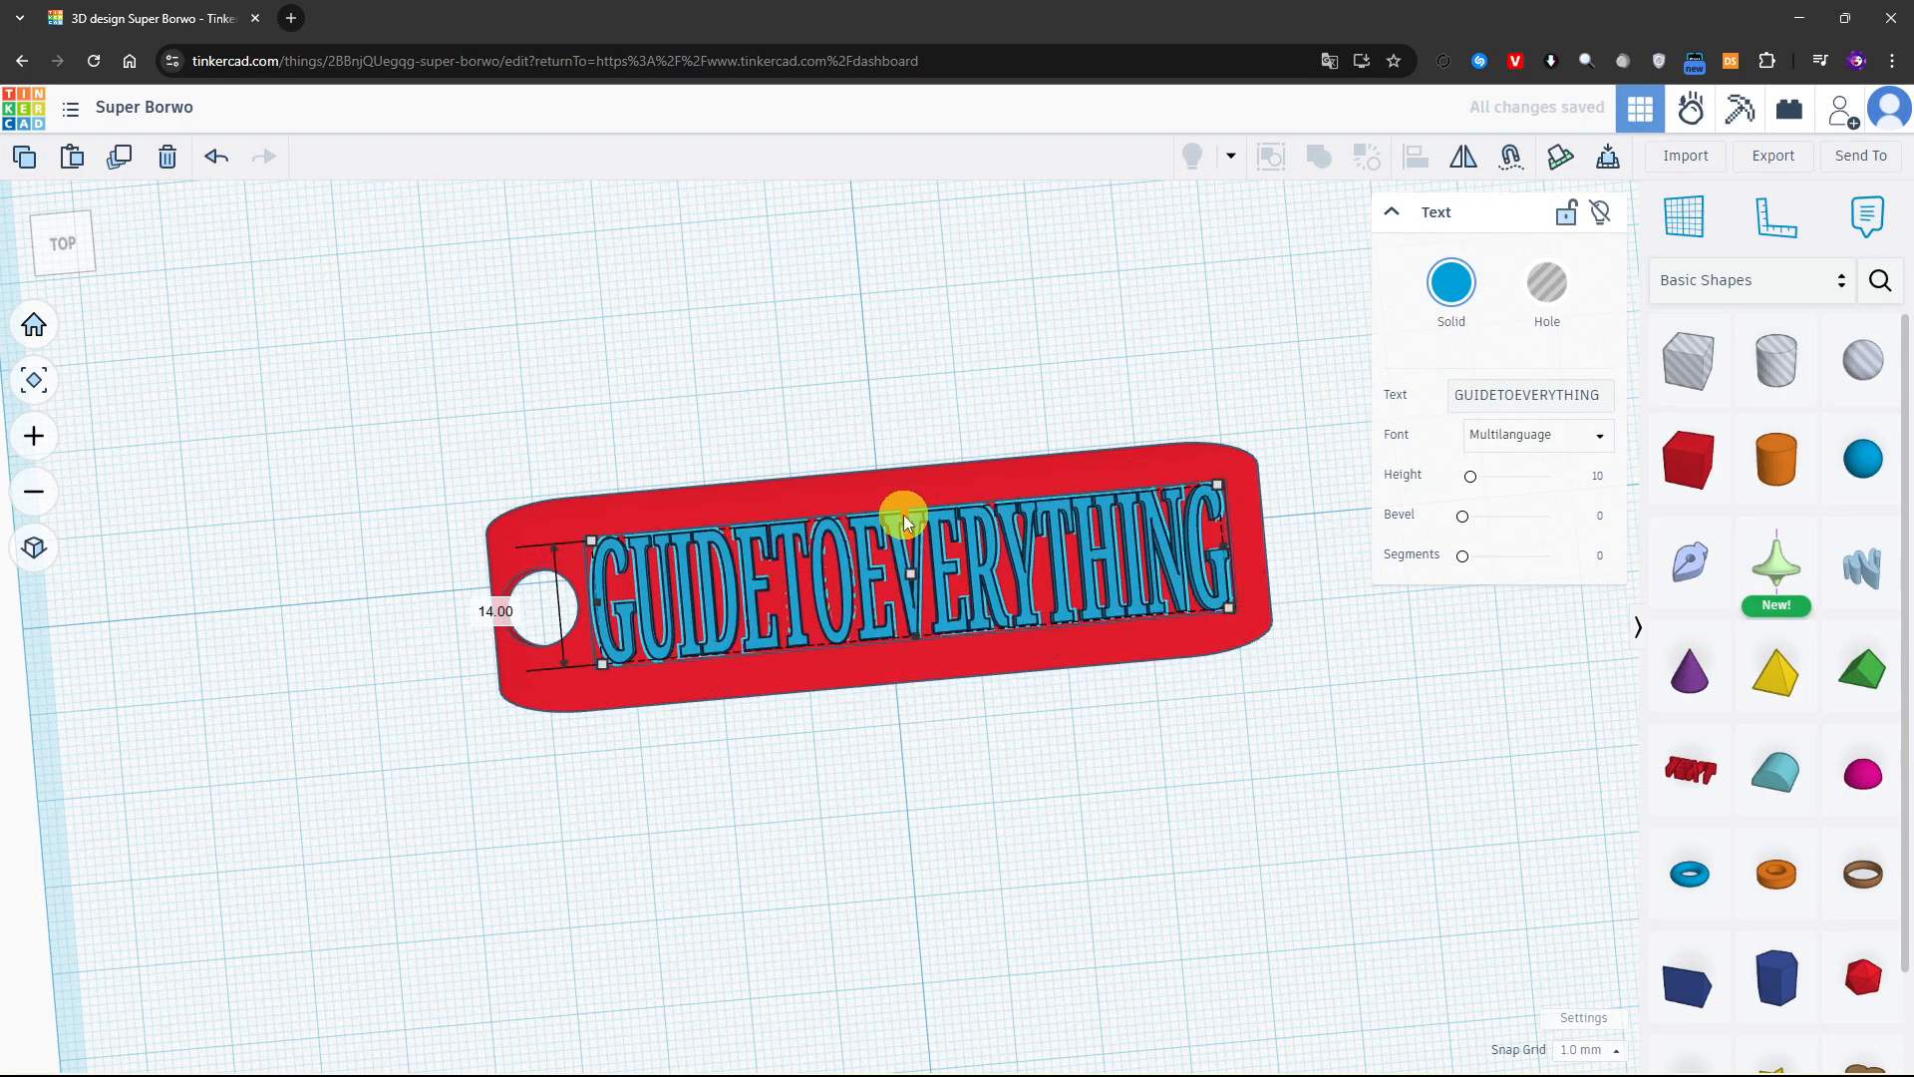
Try to align the text with the plate, centring it along both the plate's length and width
right_click_drag(1081, 751, 1173, 808)
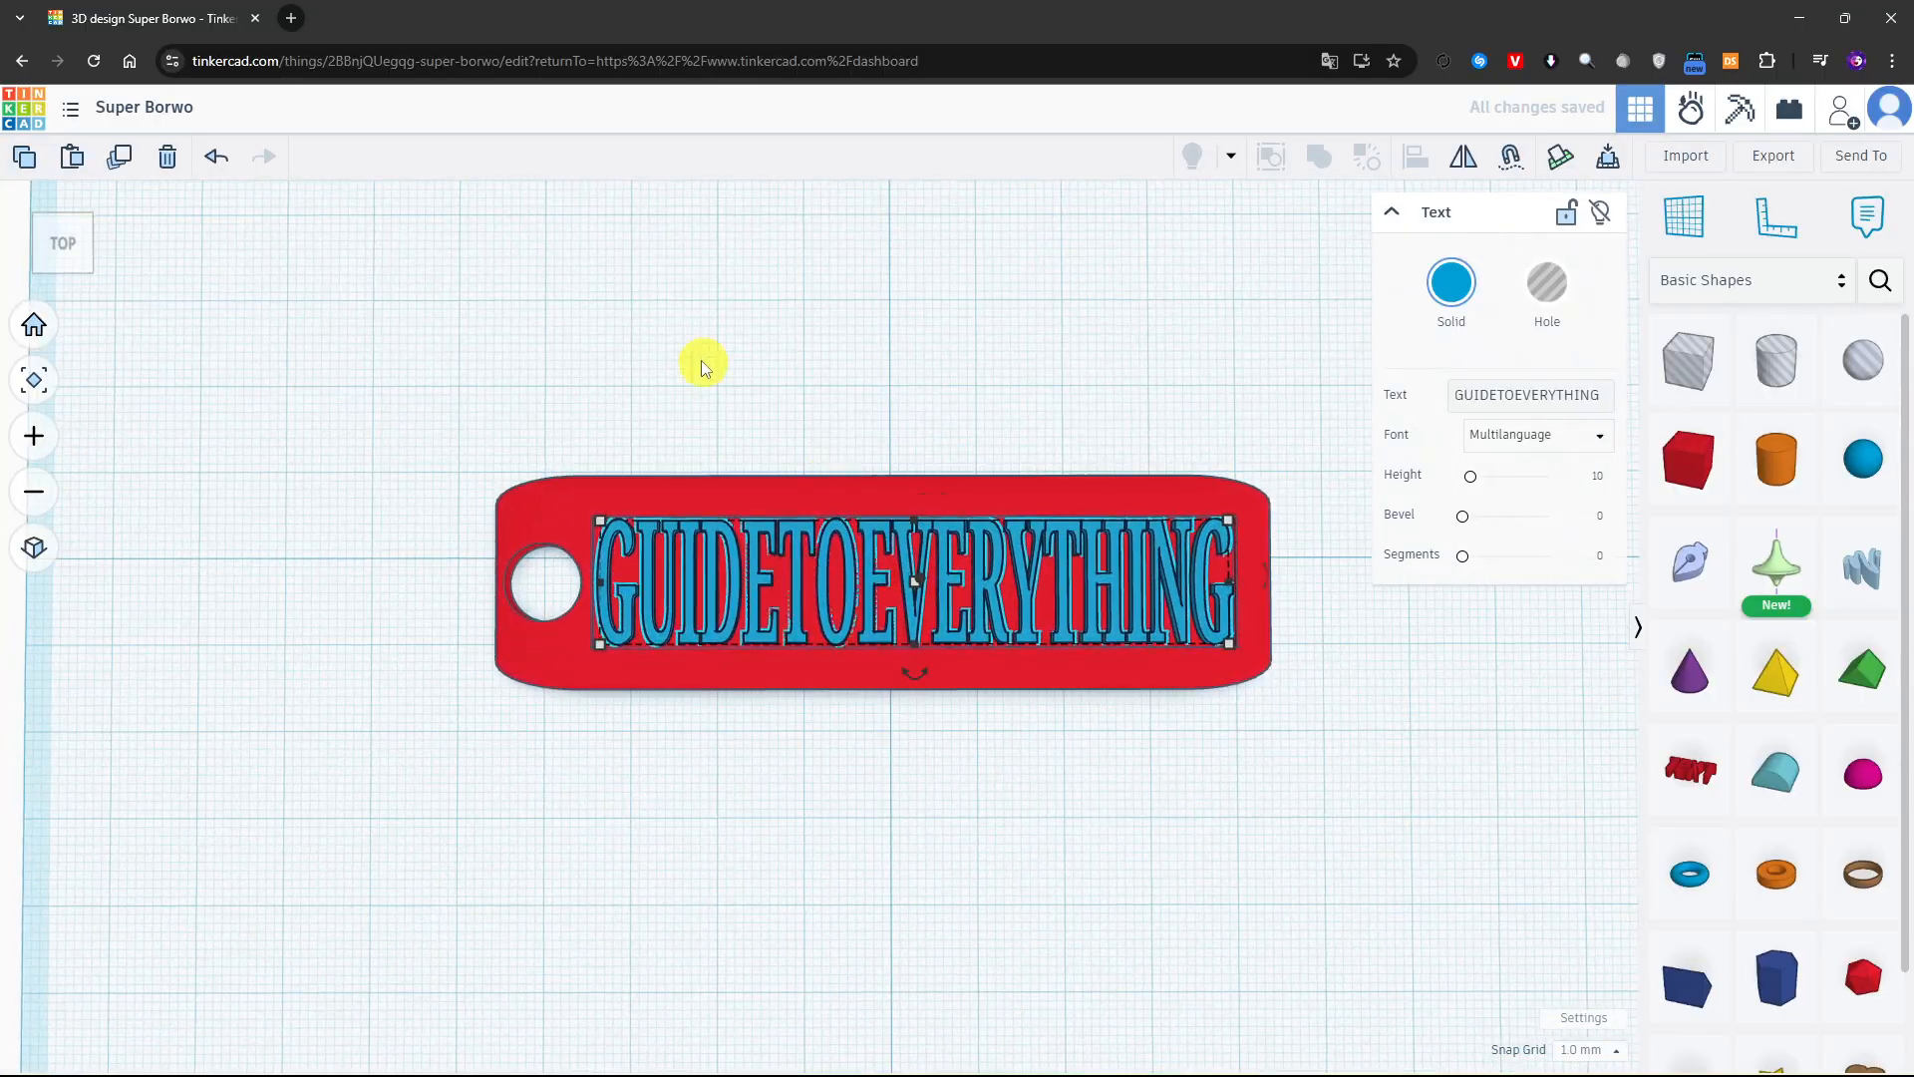
left_click_drag(632, 329, 1201, 852)
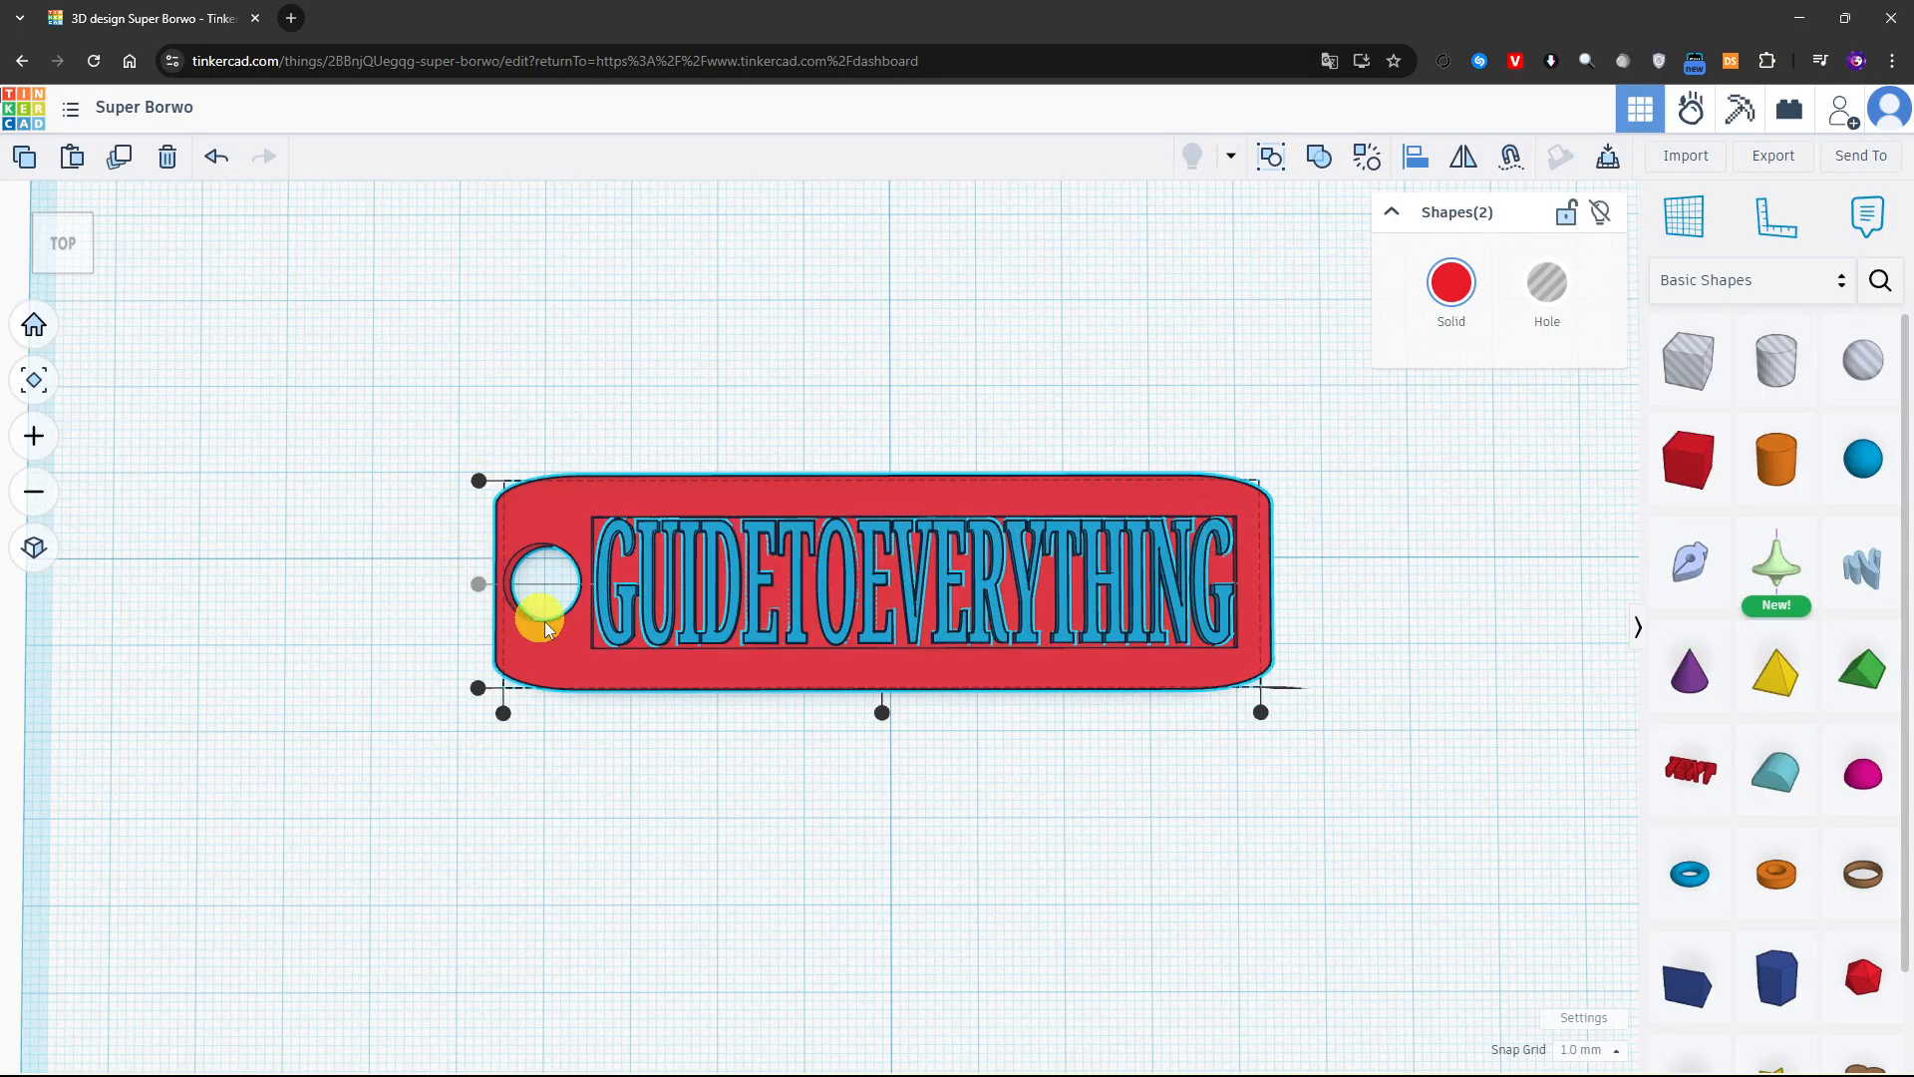
left_click(881, 712)
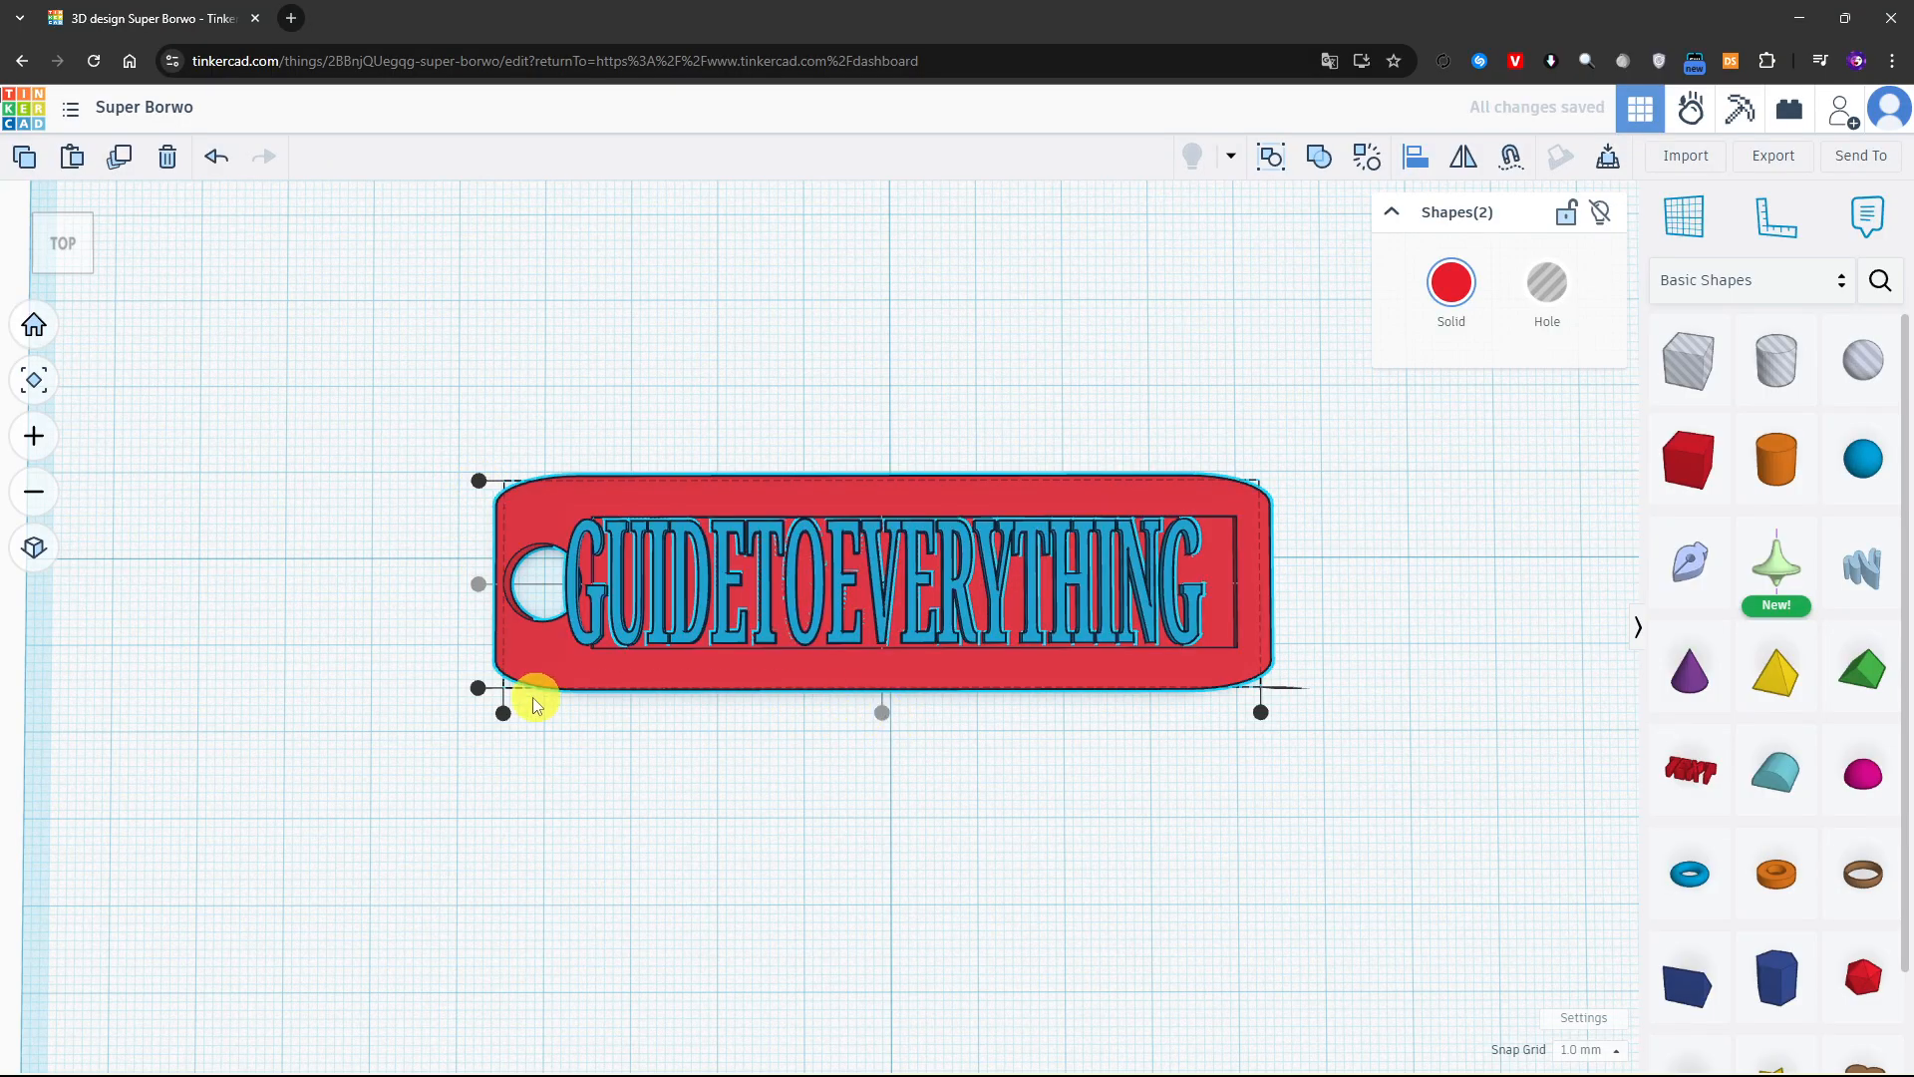
left_click(476, 687)
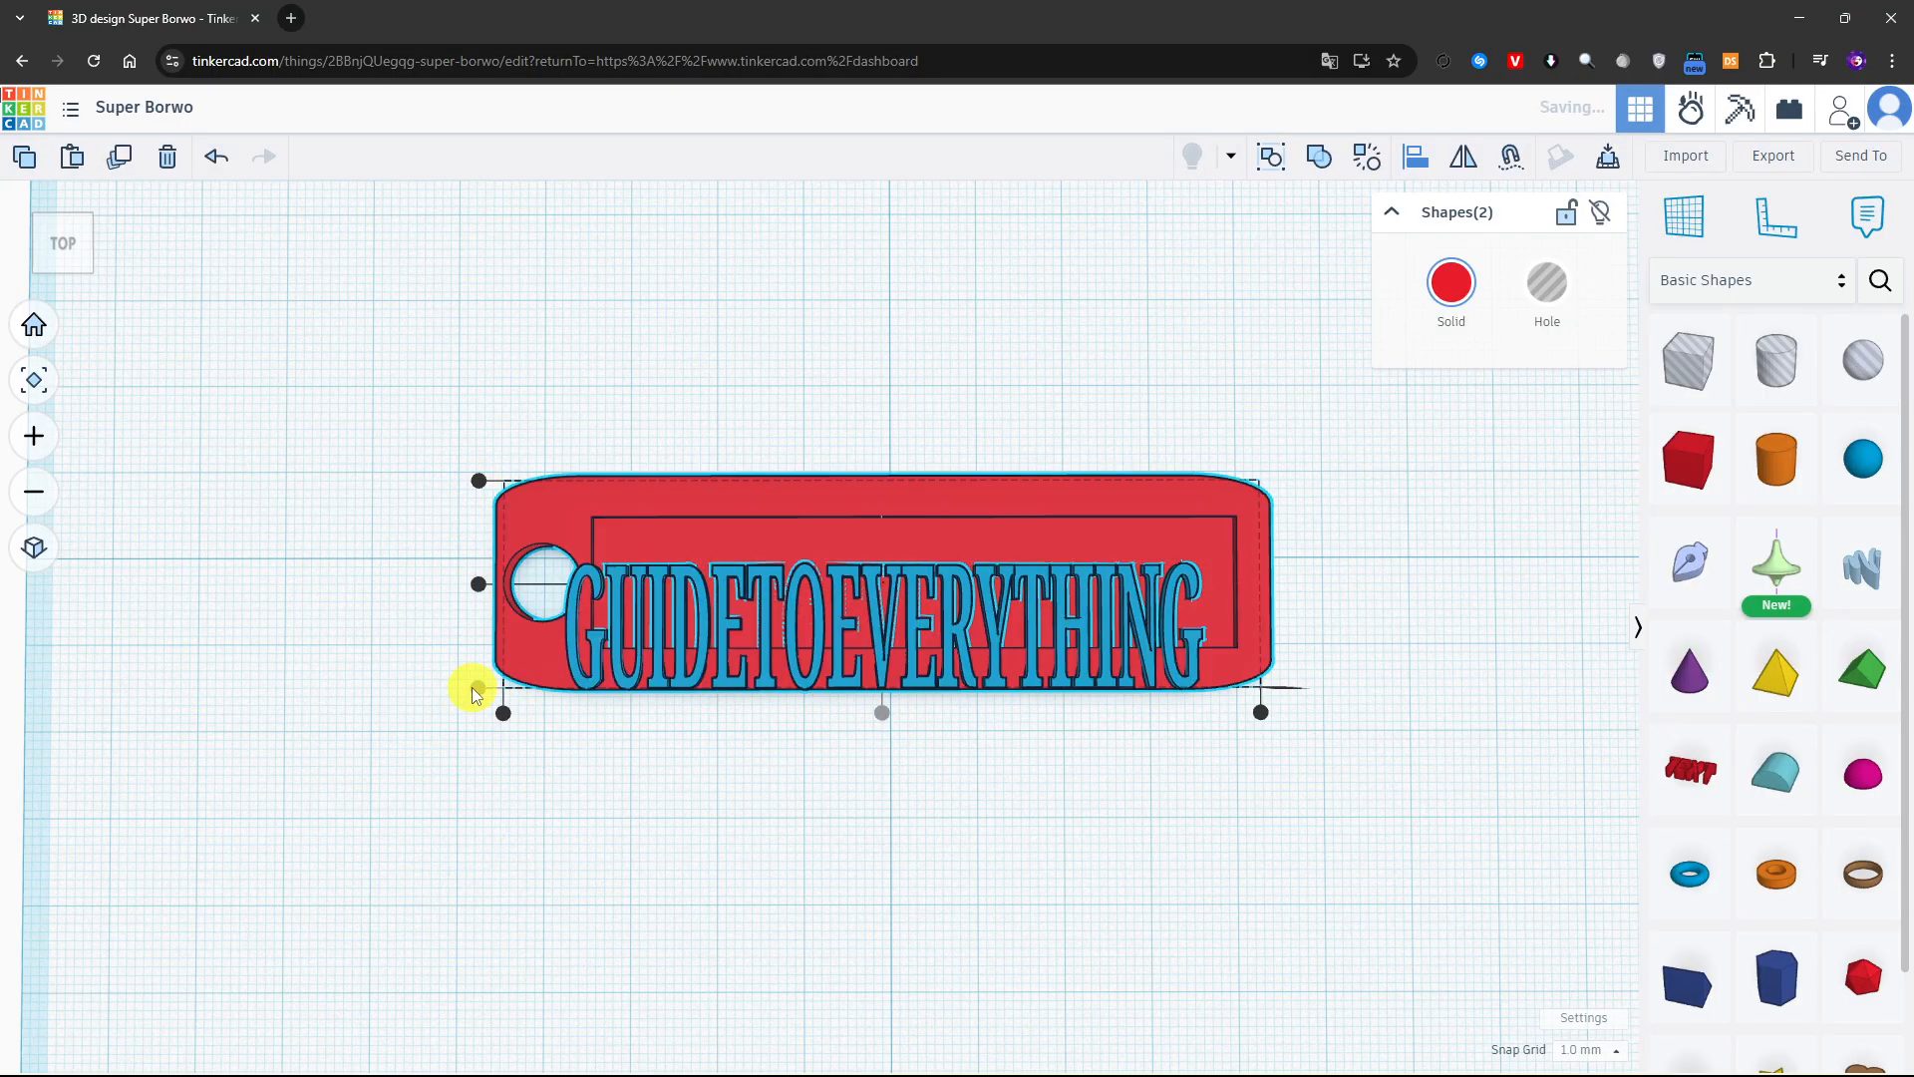
left_click(478, 483)
left_click(478, 583)
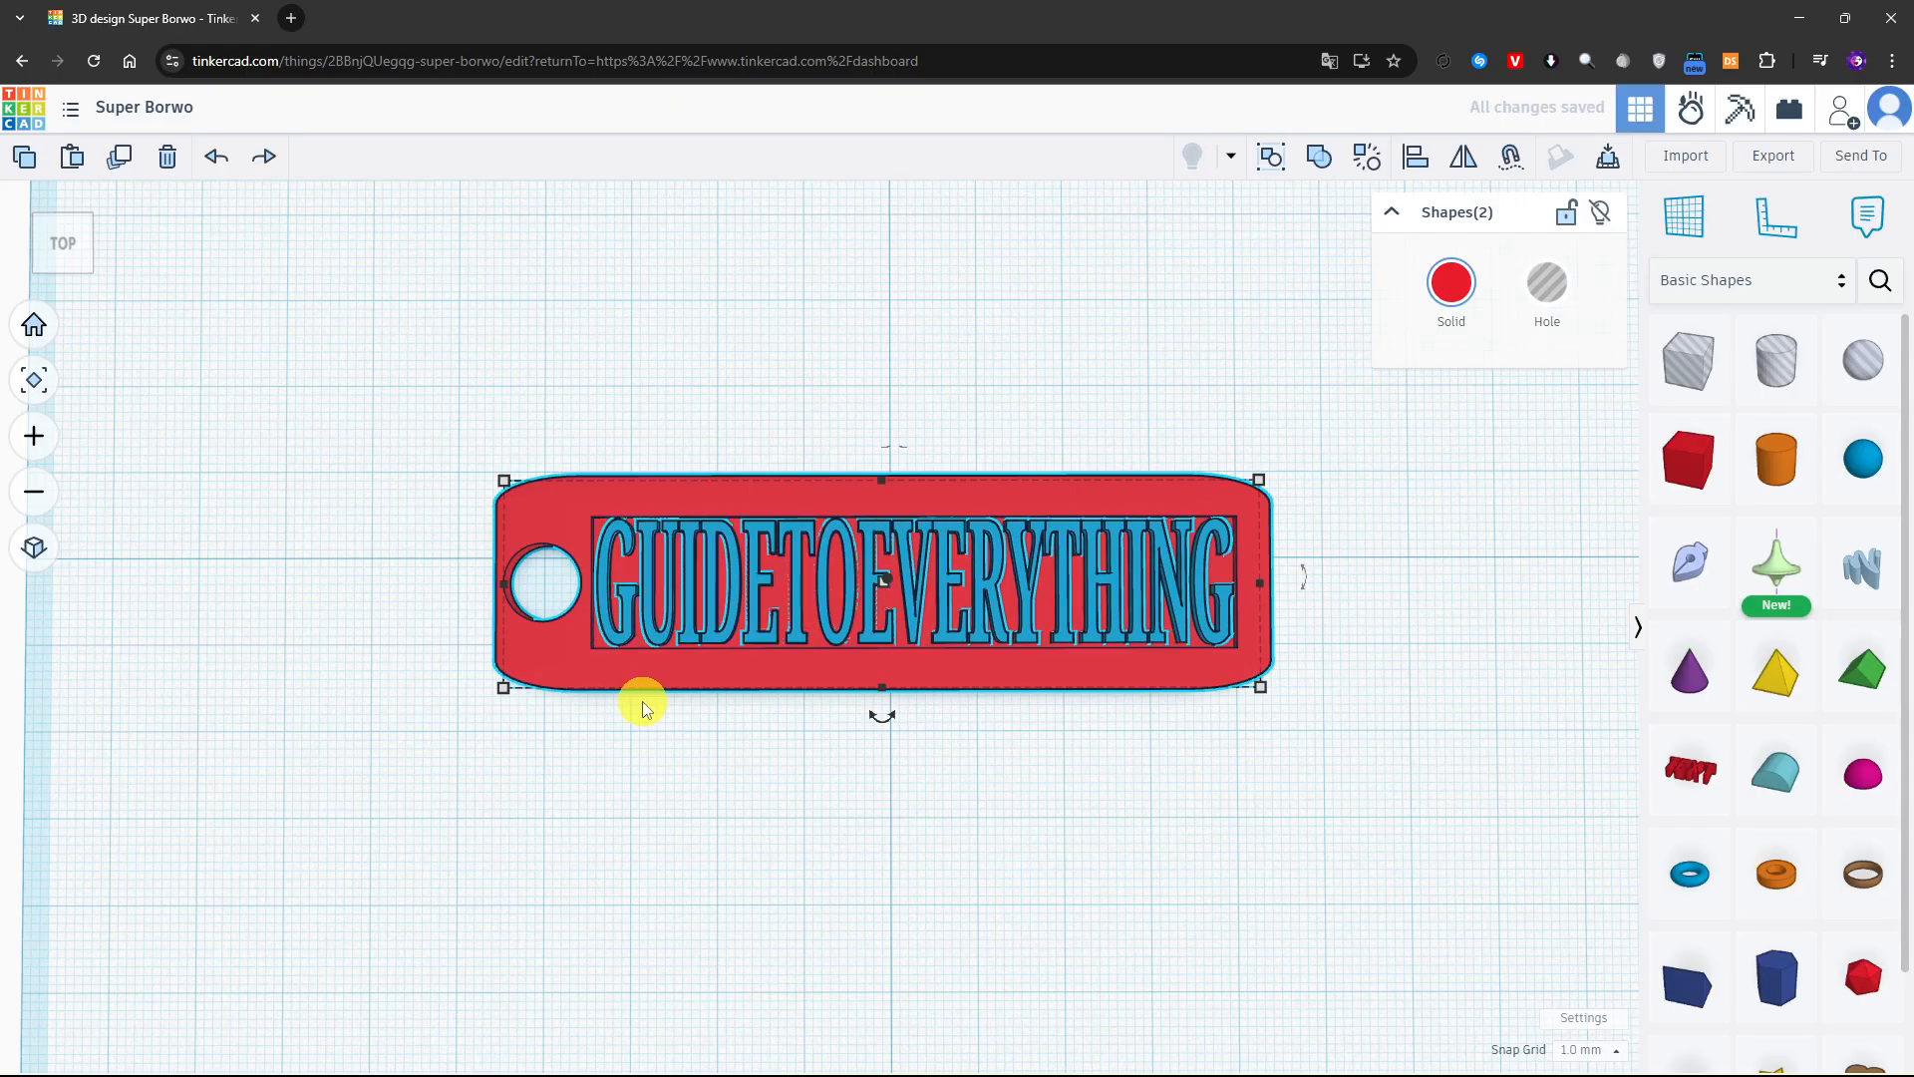
left_click(1307, 888)
right_click_drag(1307, 888, 1375, 901)
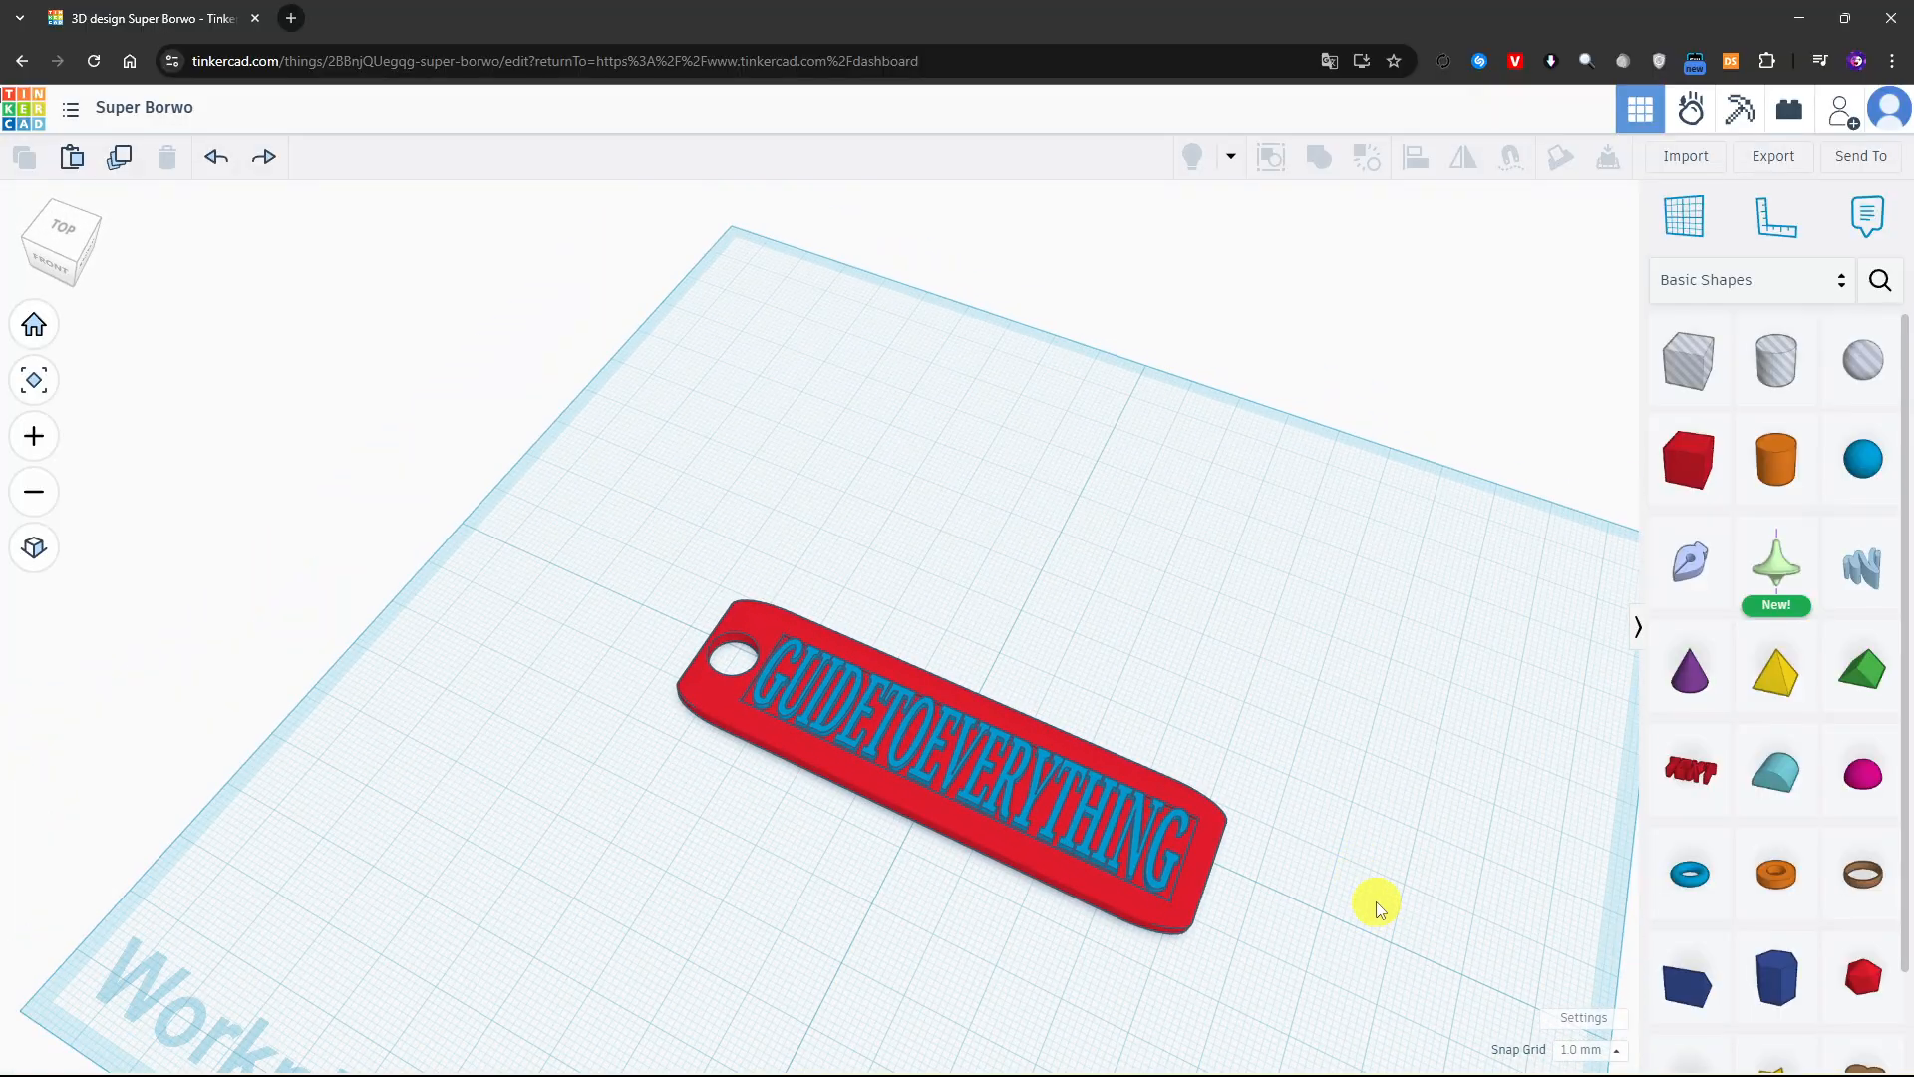